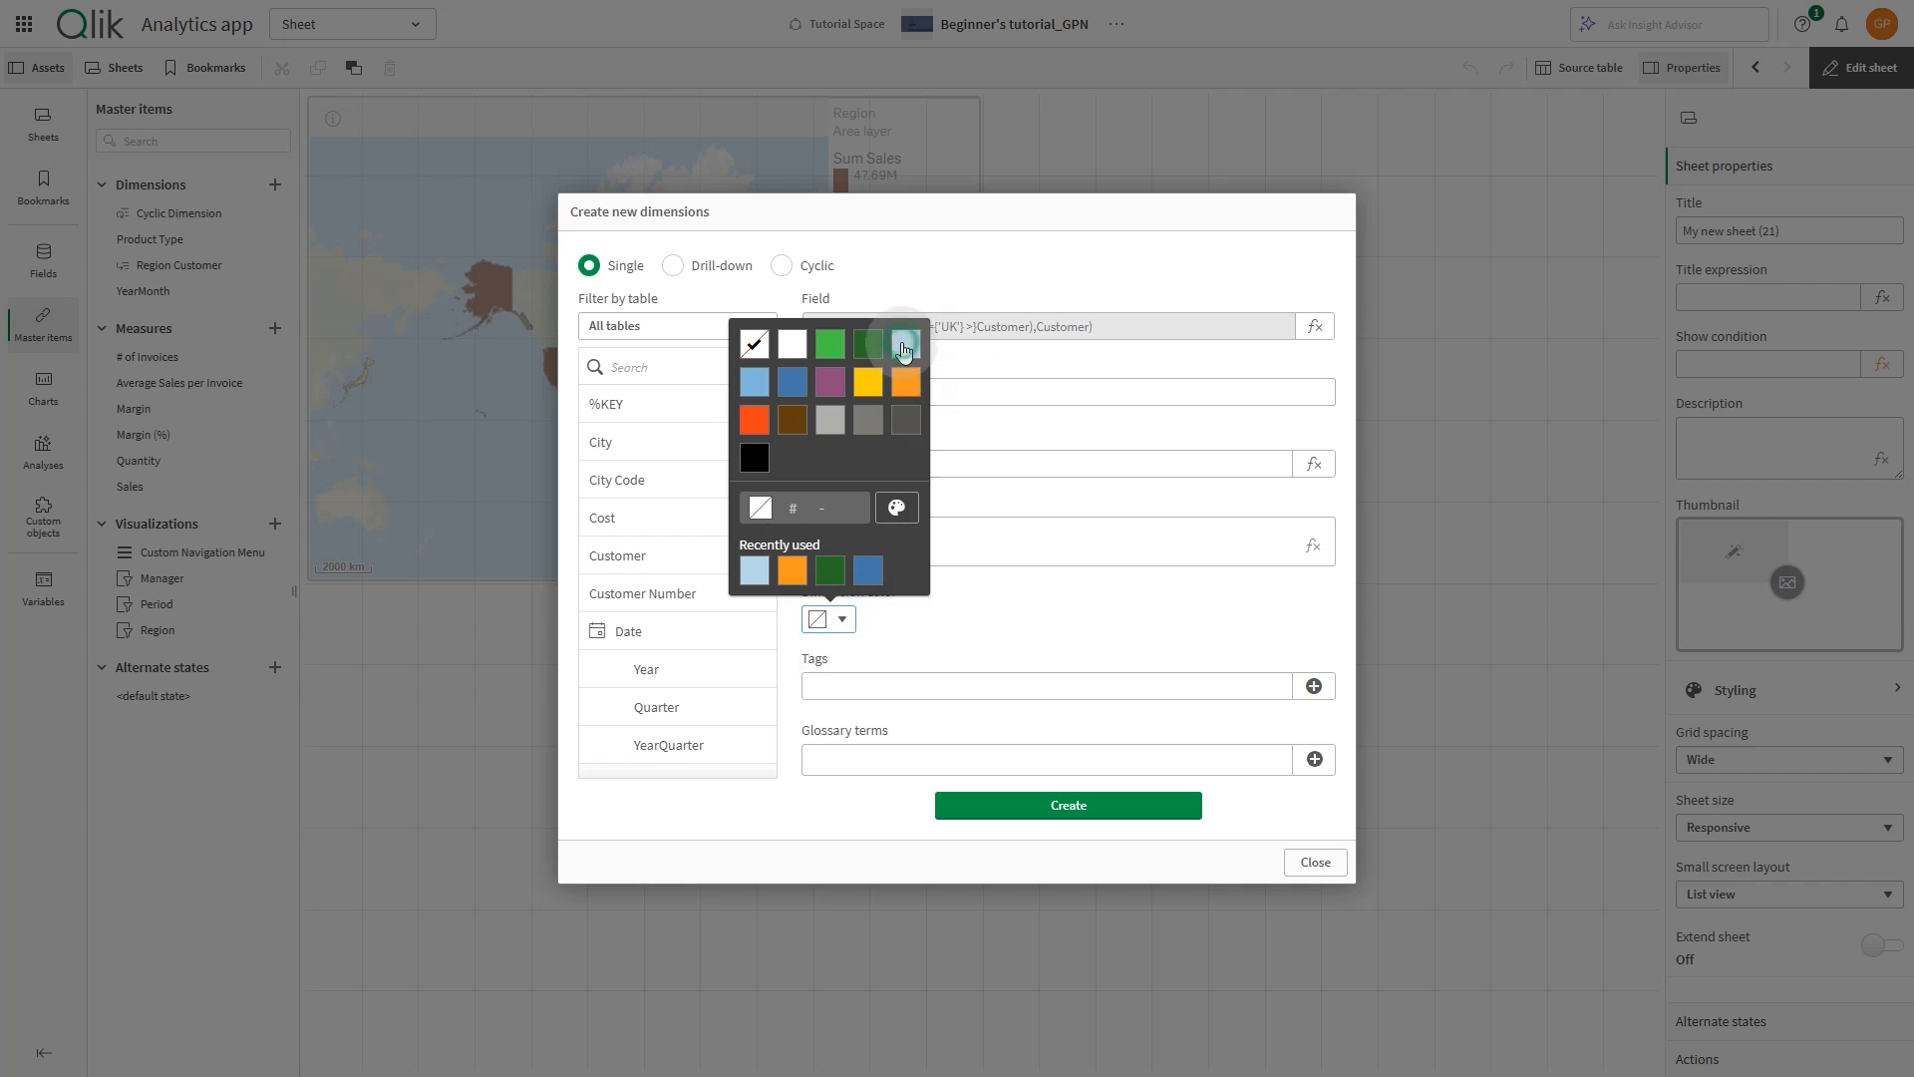
Create the UK Region Customers dimension with a light blue dimension color and close the dialog
{"action": "left_click", "coordinate": [924, 662]}
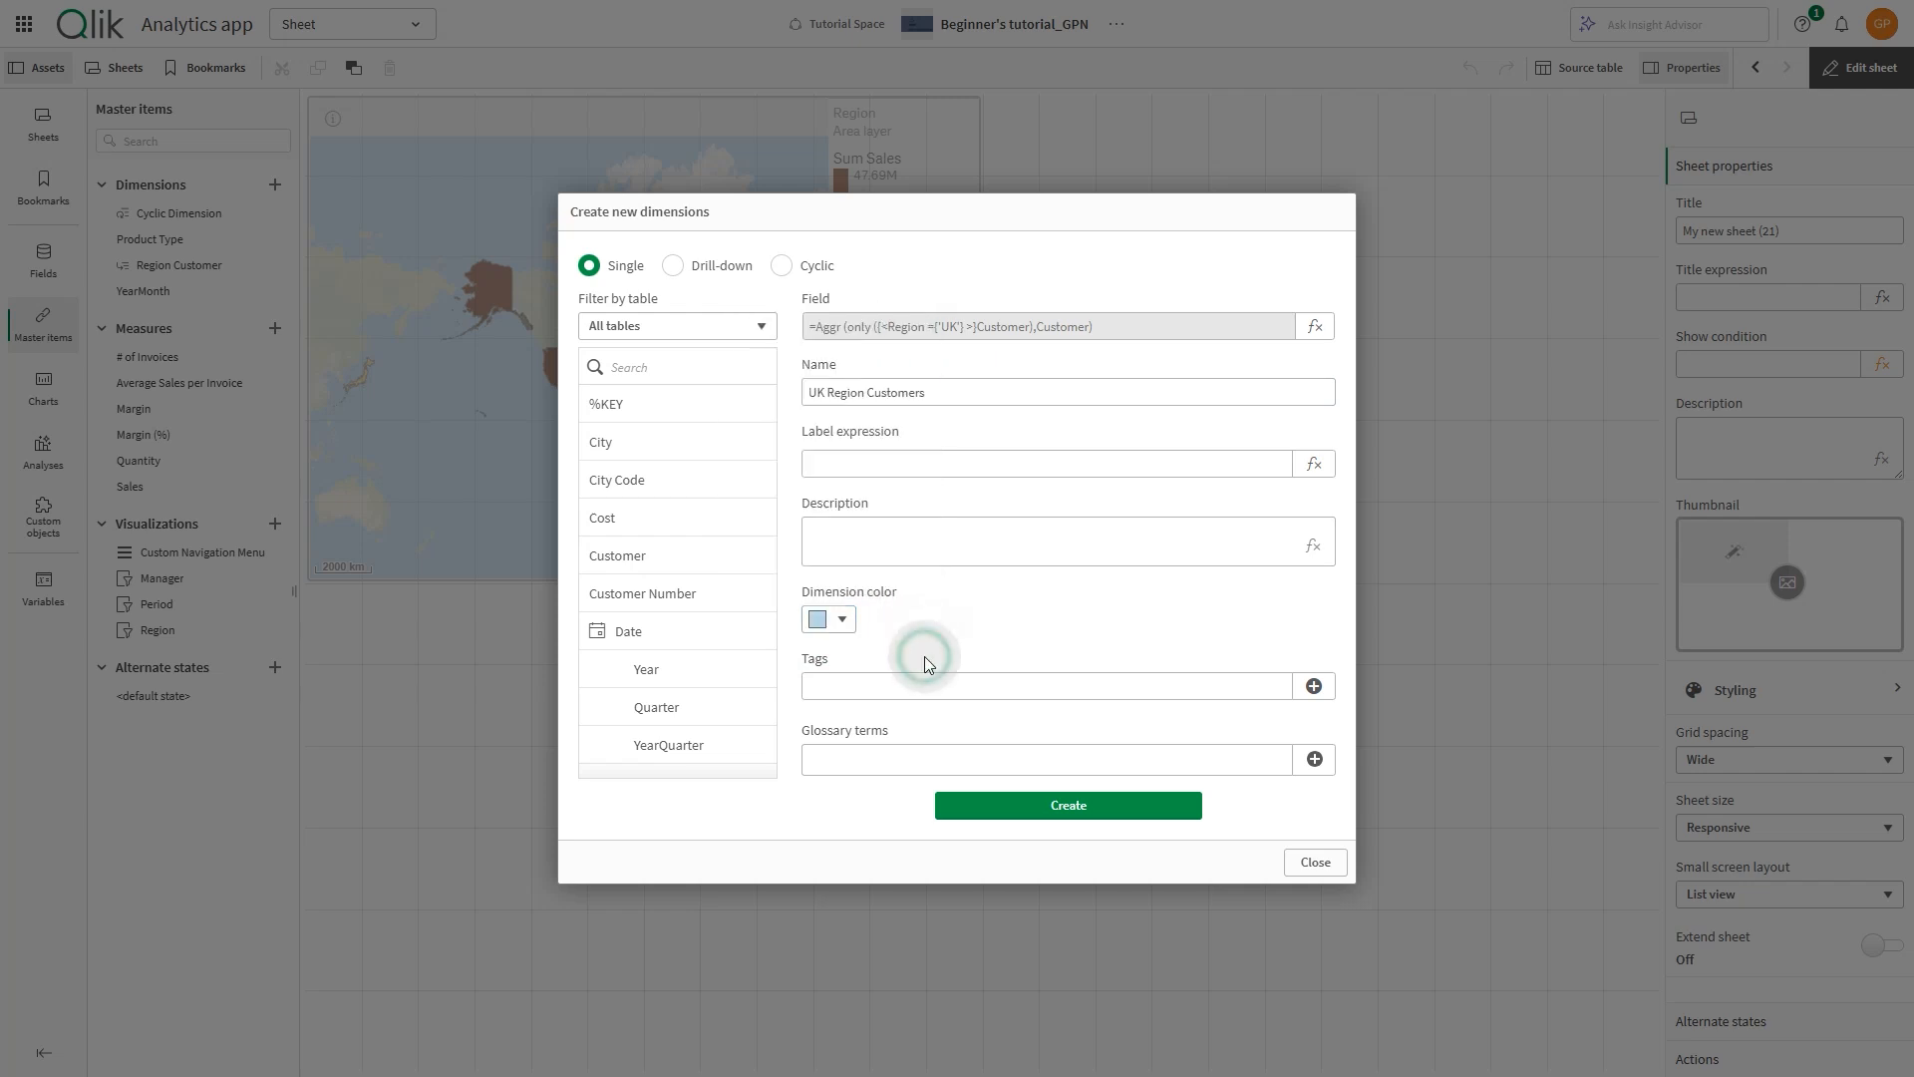
{"action": "left_click", "coordinate": [990, 804]}
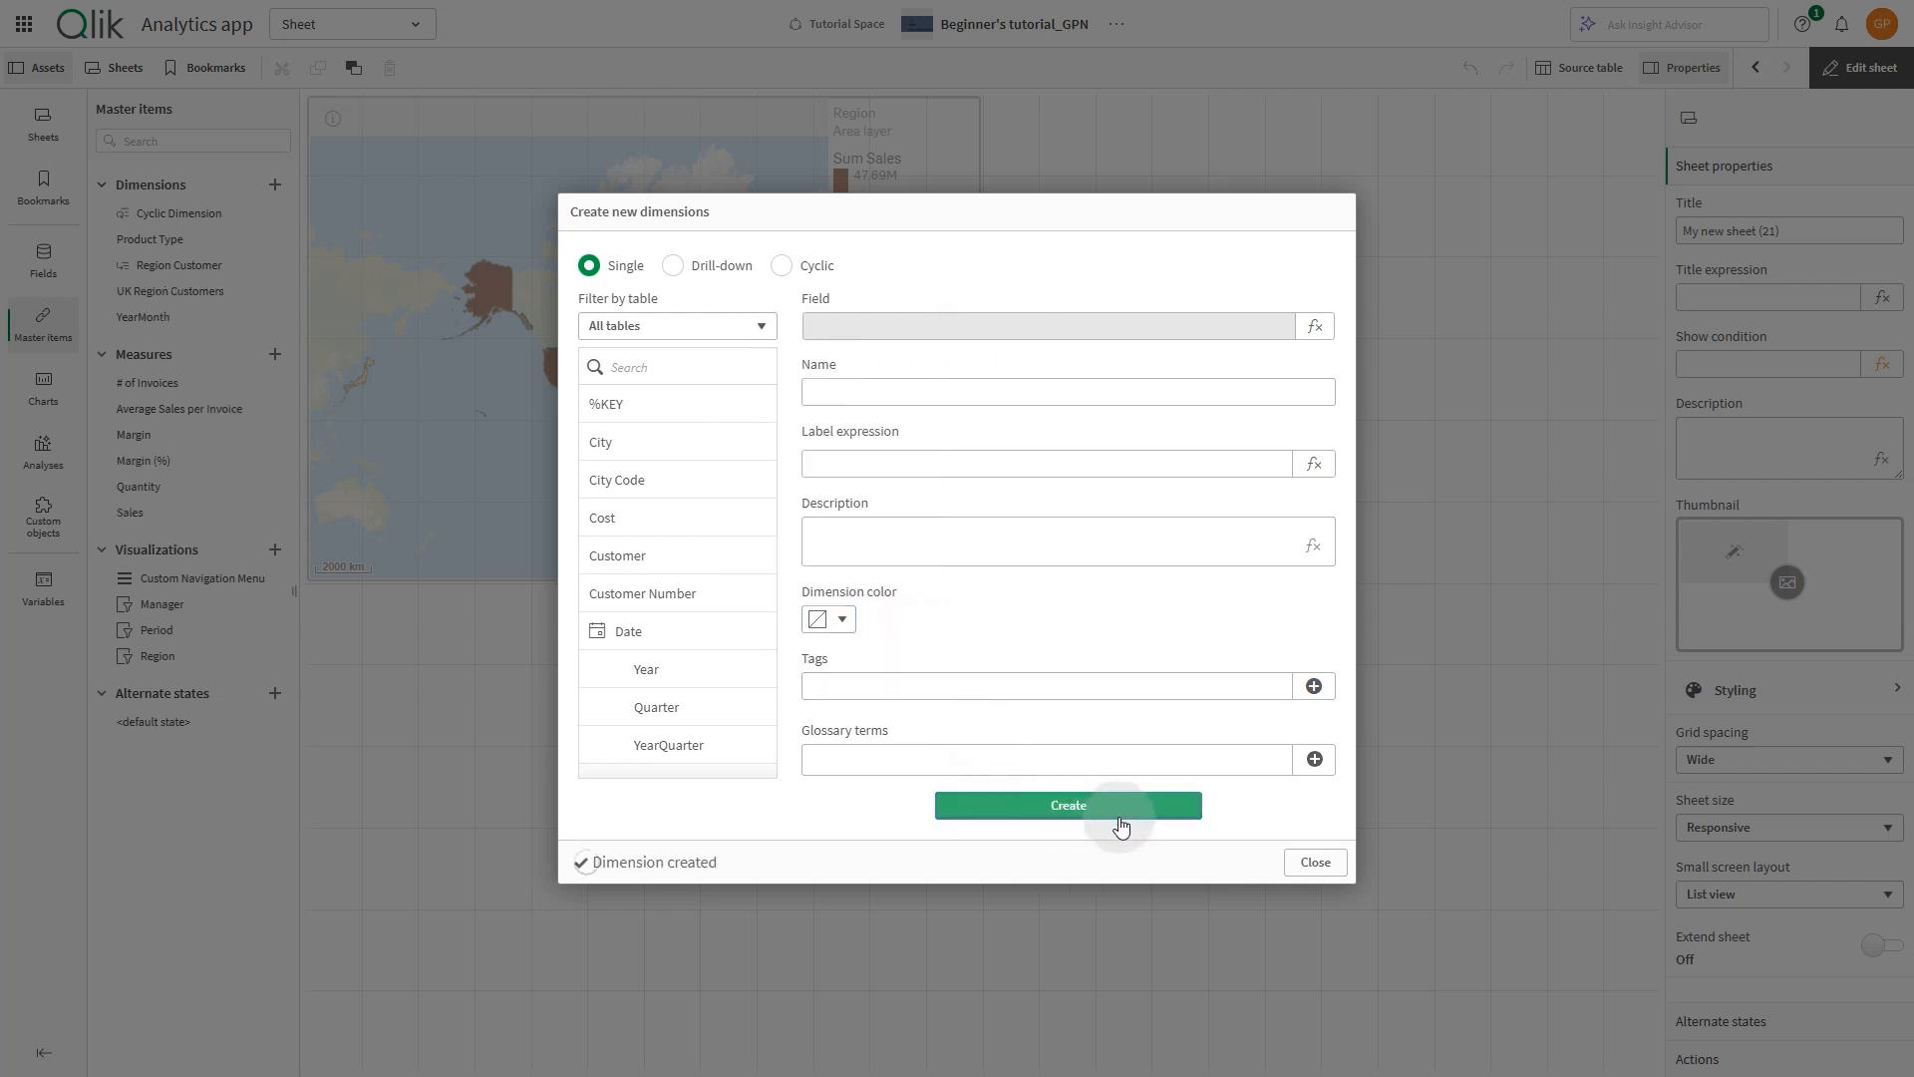
{"action": "left_click", "coordinate": [1306, 863]}
Place the UK Region Customers dimension on the sheet beside the map as a table and add the Sales measure to it
{"action": "left_click_drag", "start_coordinate": [191, 304], "coordinate": [1186, 351]}
{"action": "left_click", "coordinate": [1132, 489]}
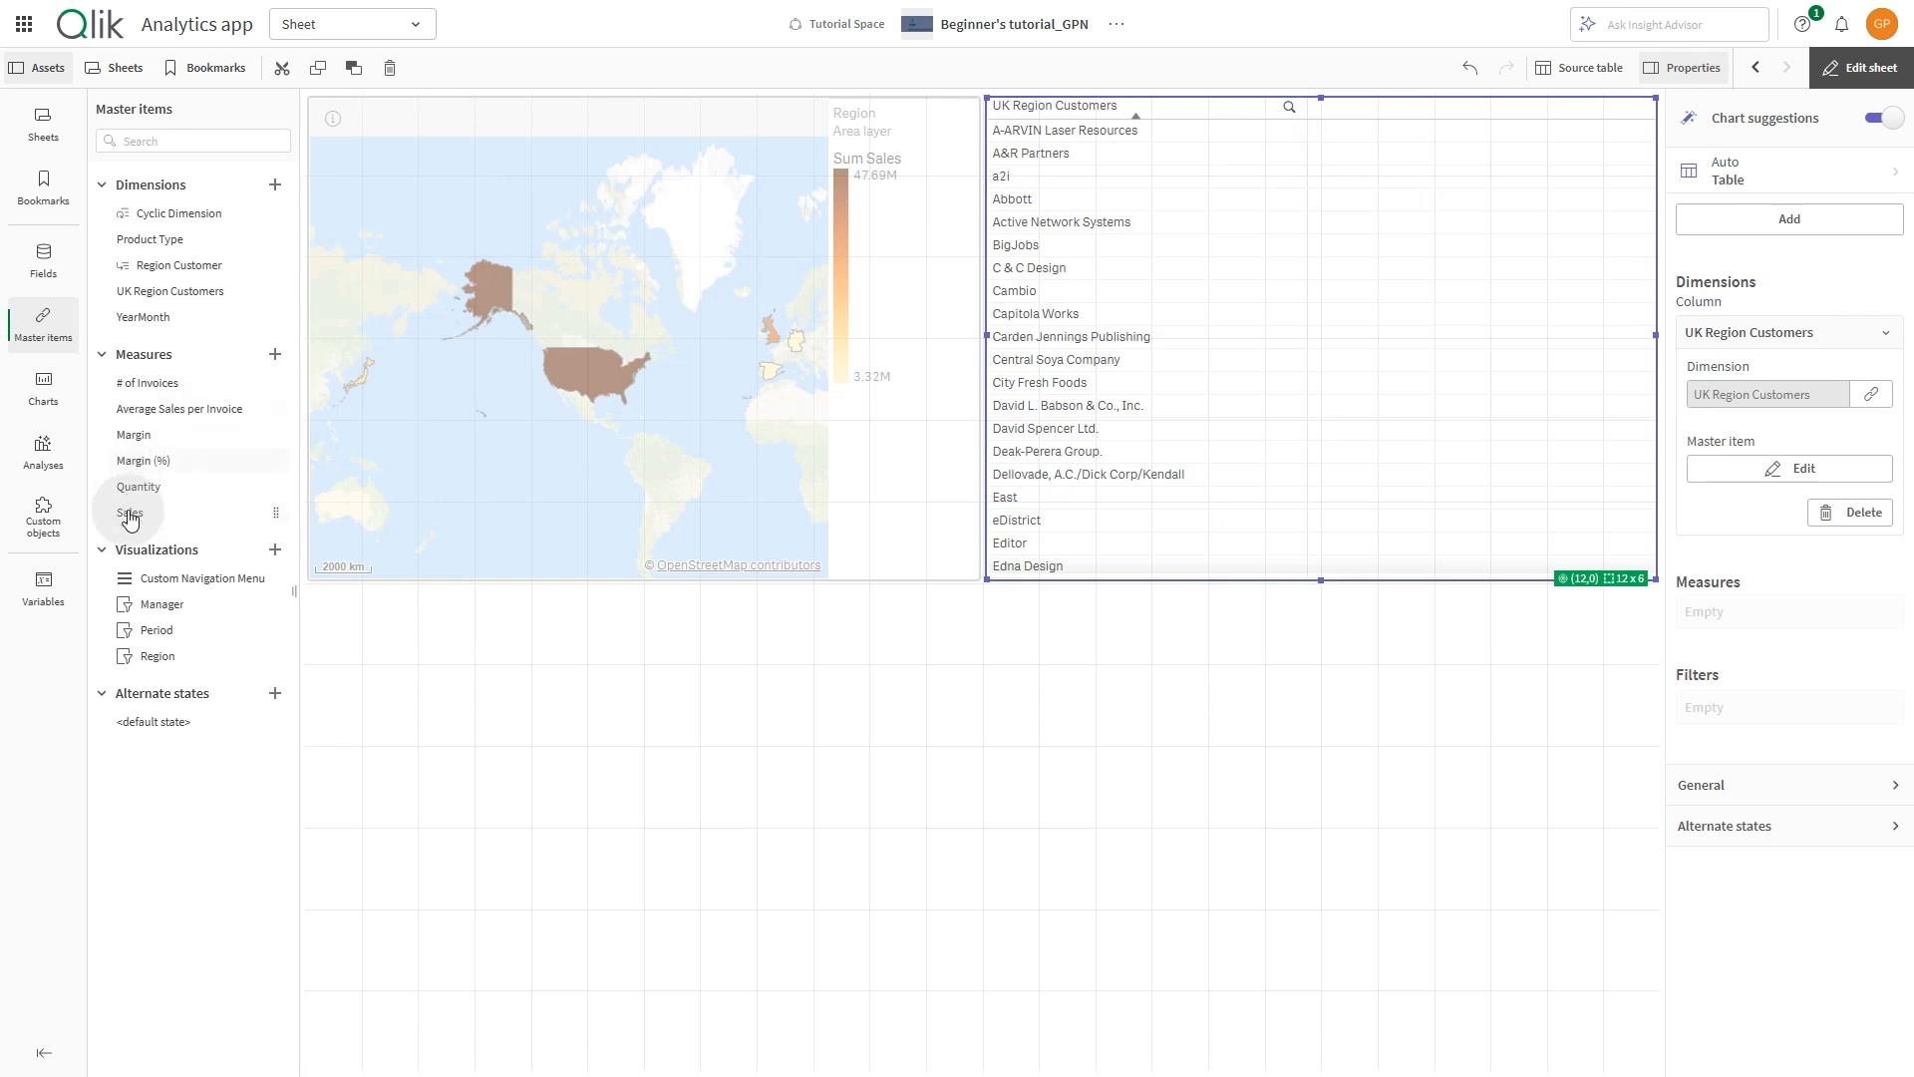
{"action": "left_click_drag", "start_coordinate": [130, 512], "coordinate": [573, 417]}
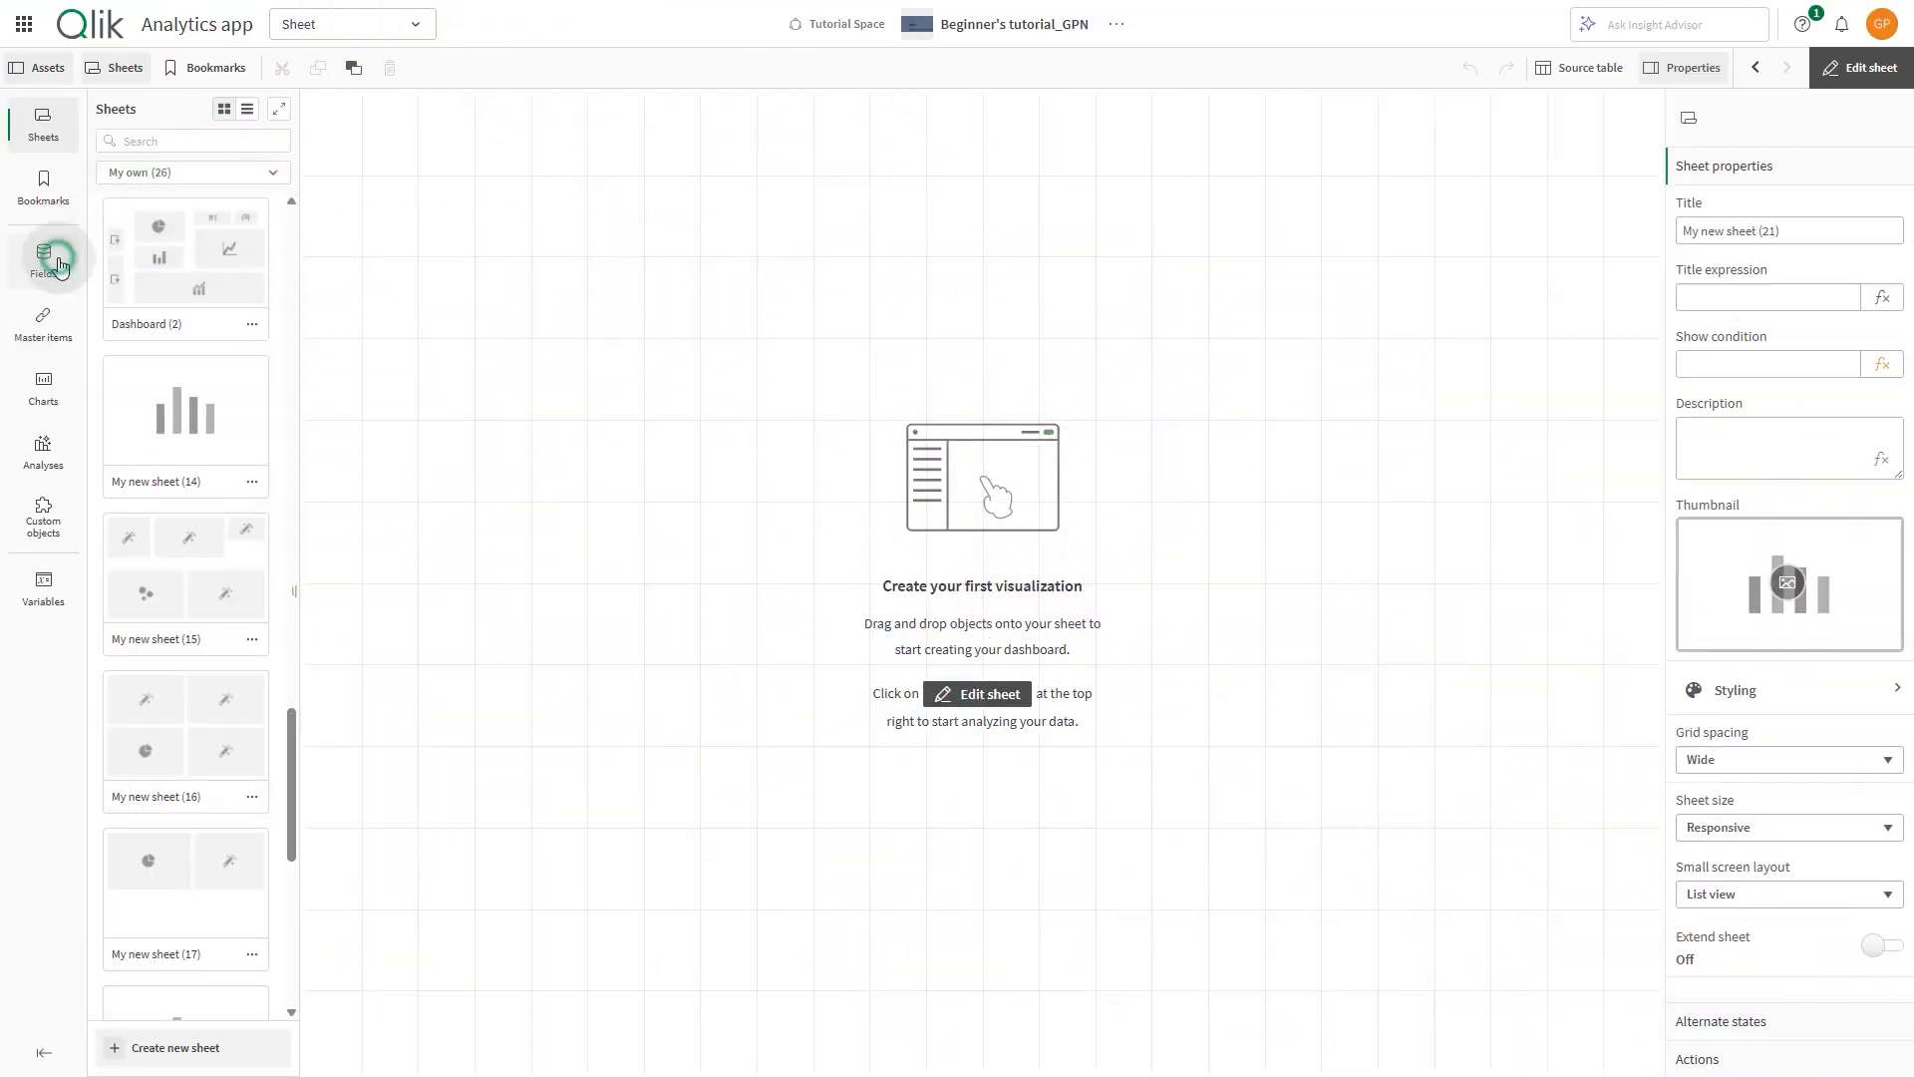
Start a new master dimension from the YearMonth derived field of Invoice Date
{"action": "left_click", "coordinate": [67, 259]}
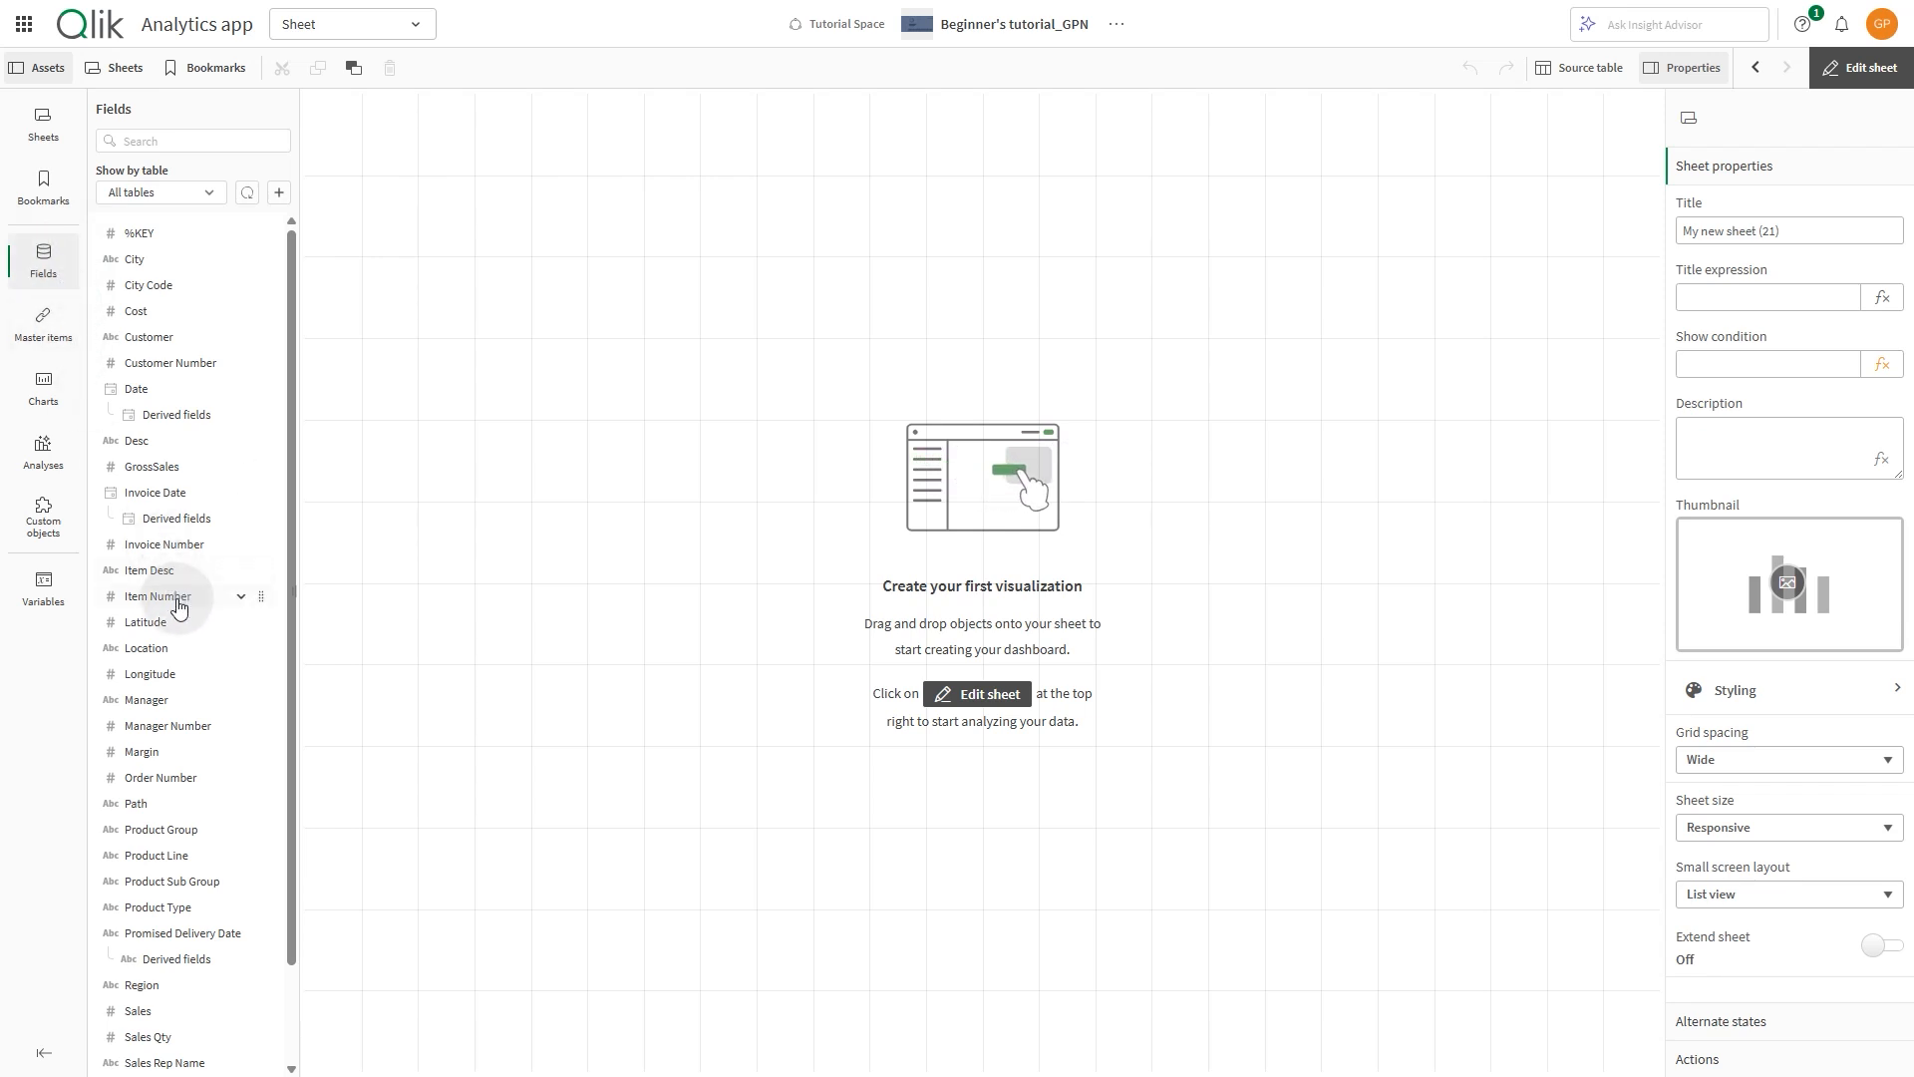
{"action": "left_click", "coordinate": [258, 517]}
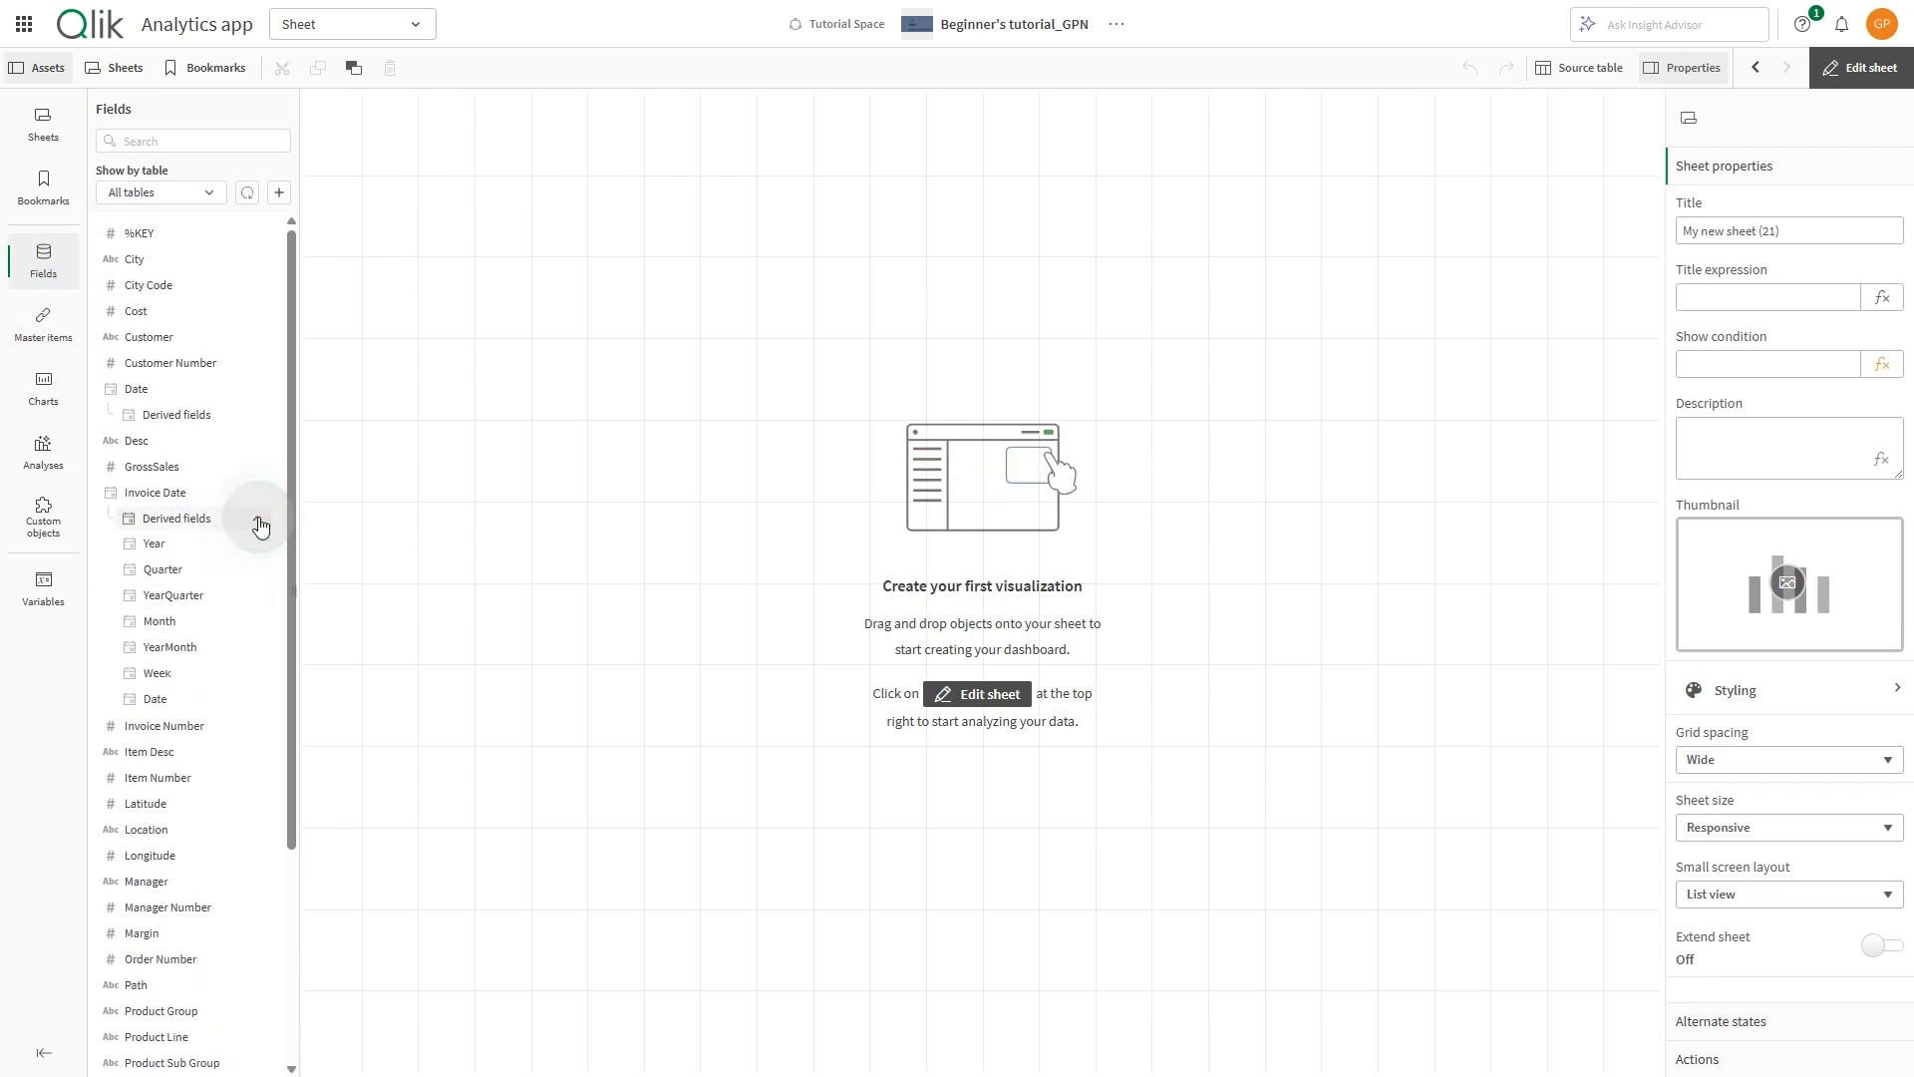
{"action": "right_click", "coordinate": [207, 649]}
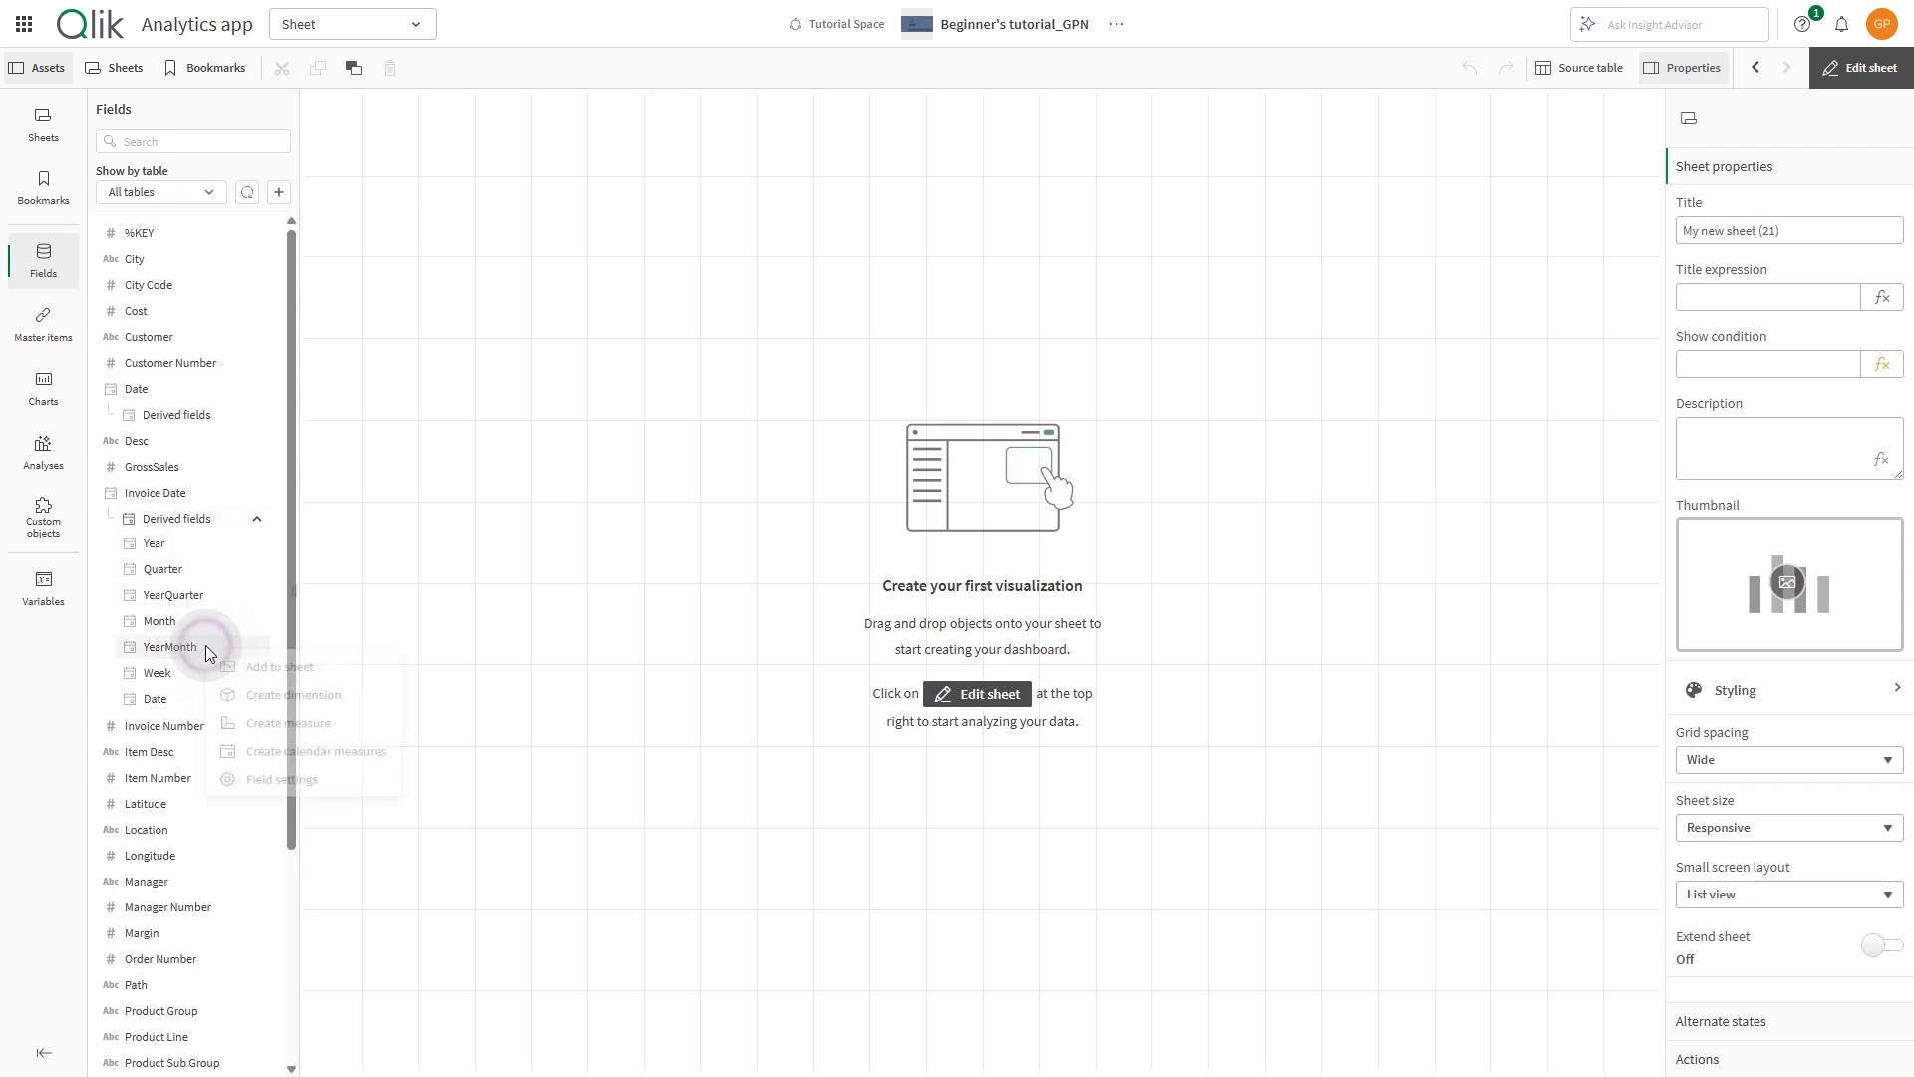
{"action": "left_click", "coordinate": [267, 700]}
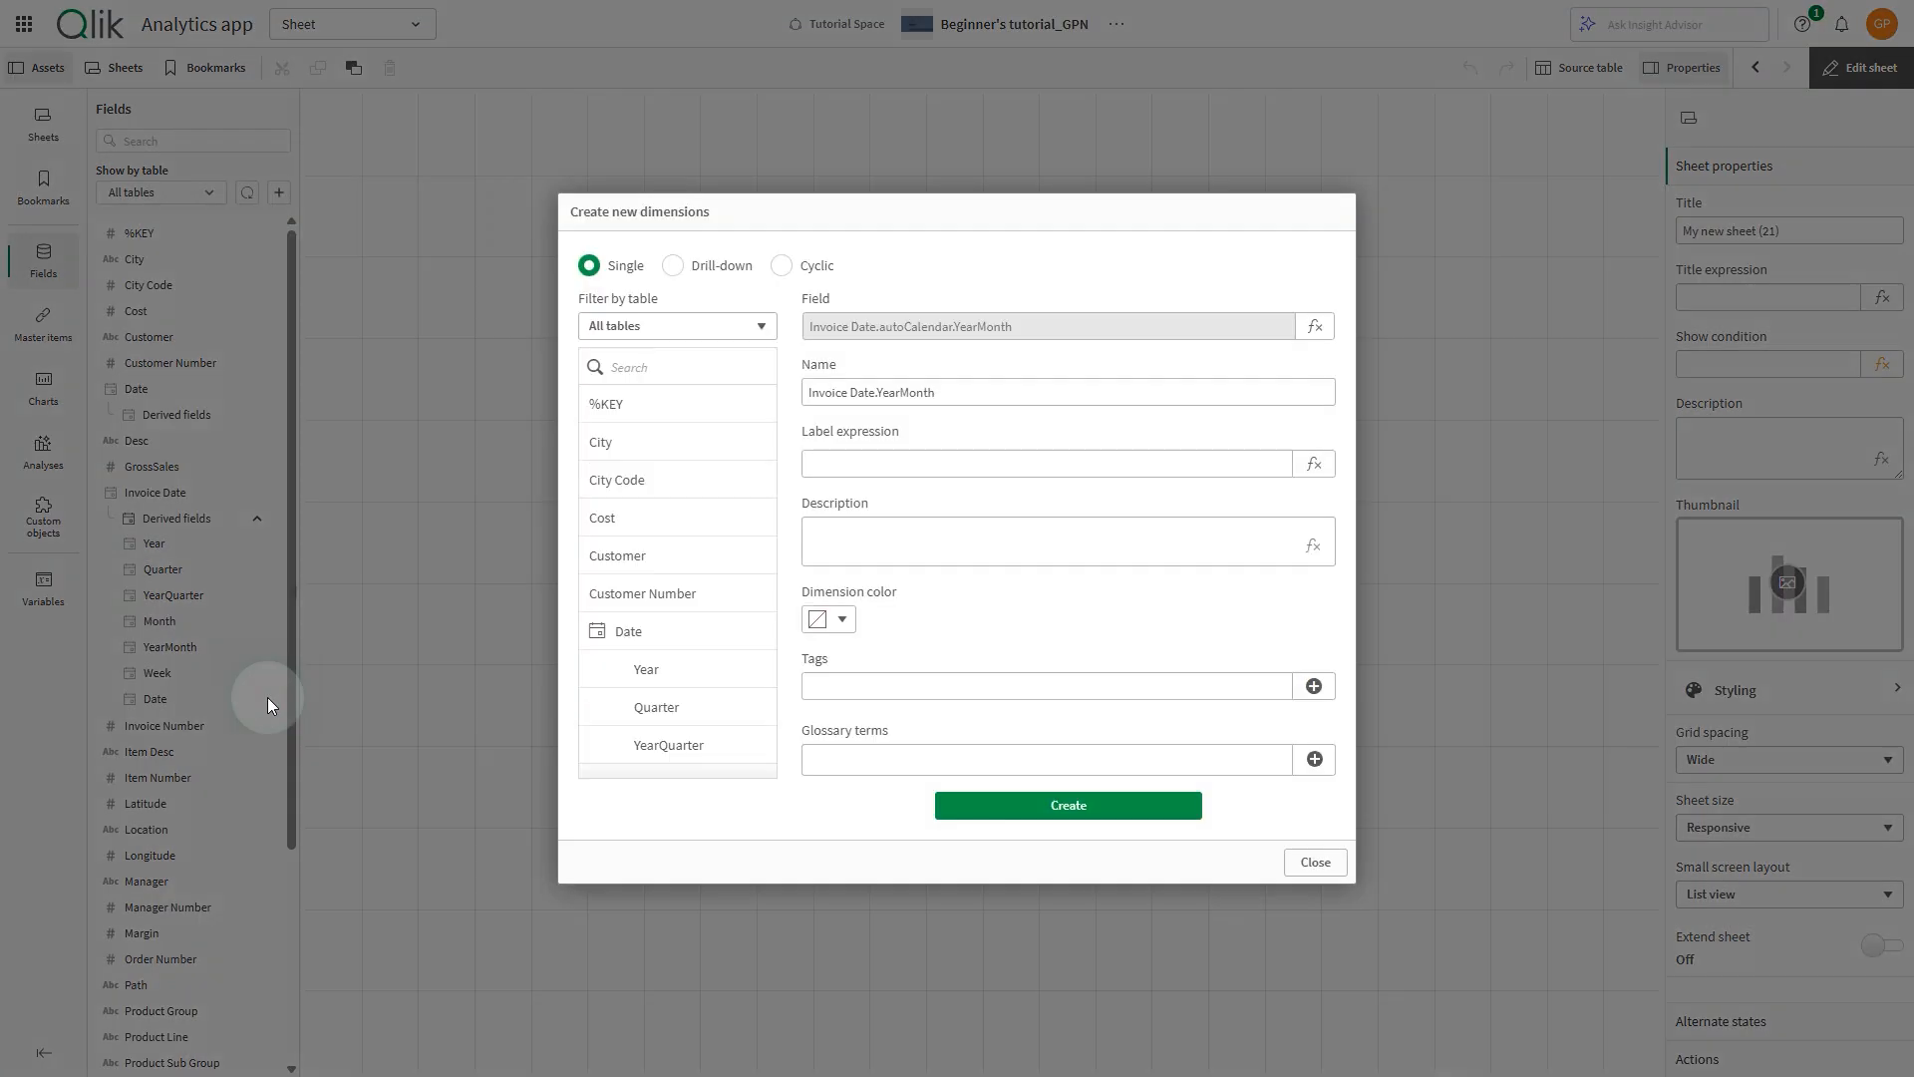
Name the dimension YearMonth, give it a blue color, create it and close the dialog
{"action": "triple_click", "coordinate": [948, 392]}
{"action": "type", "text": "Yea"}
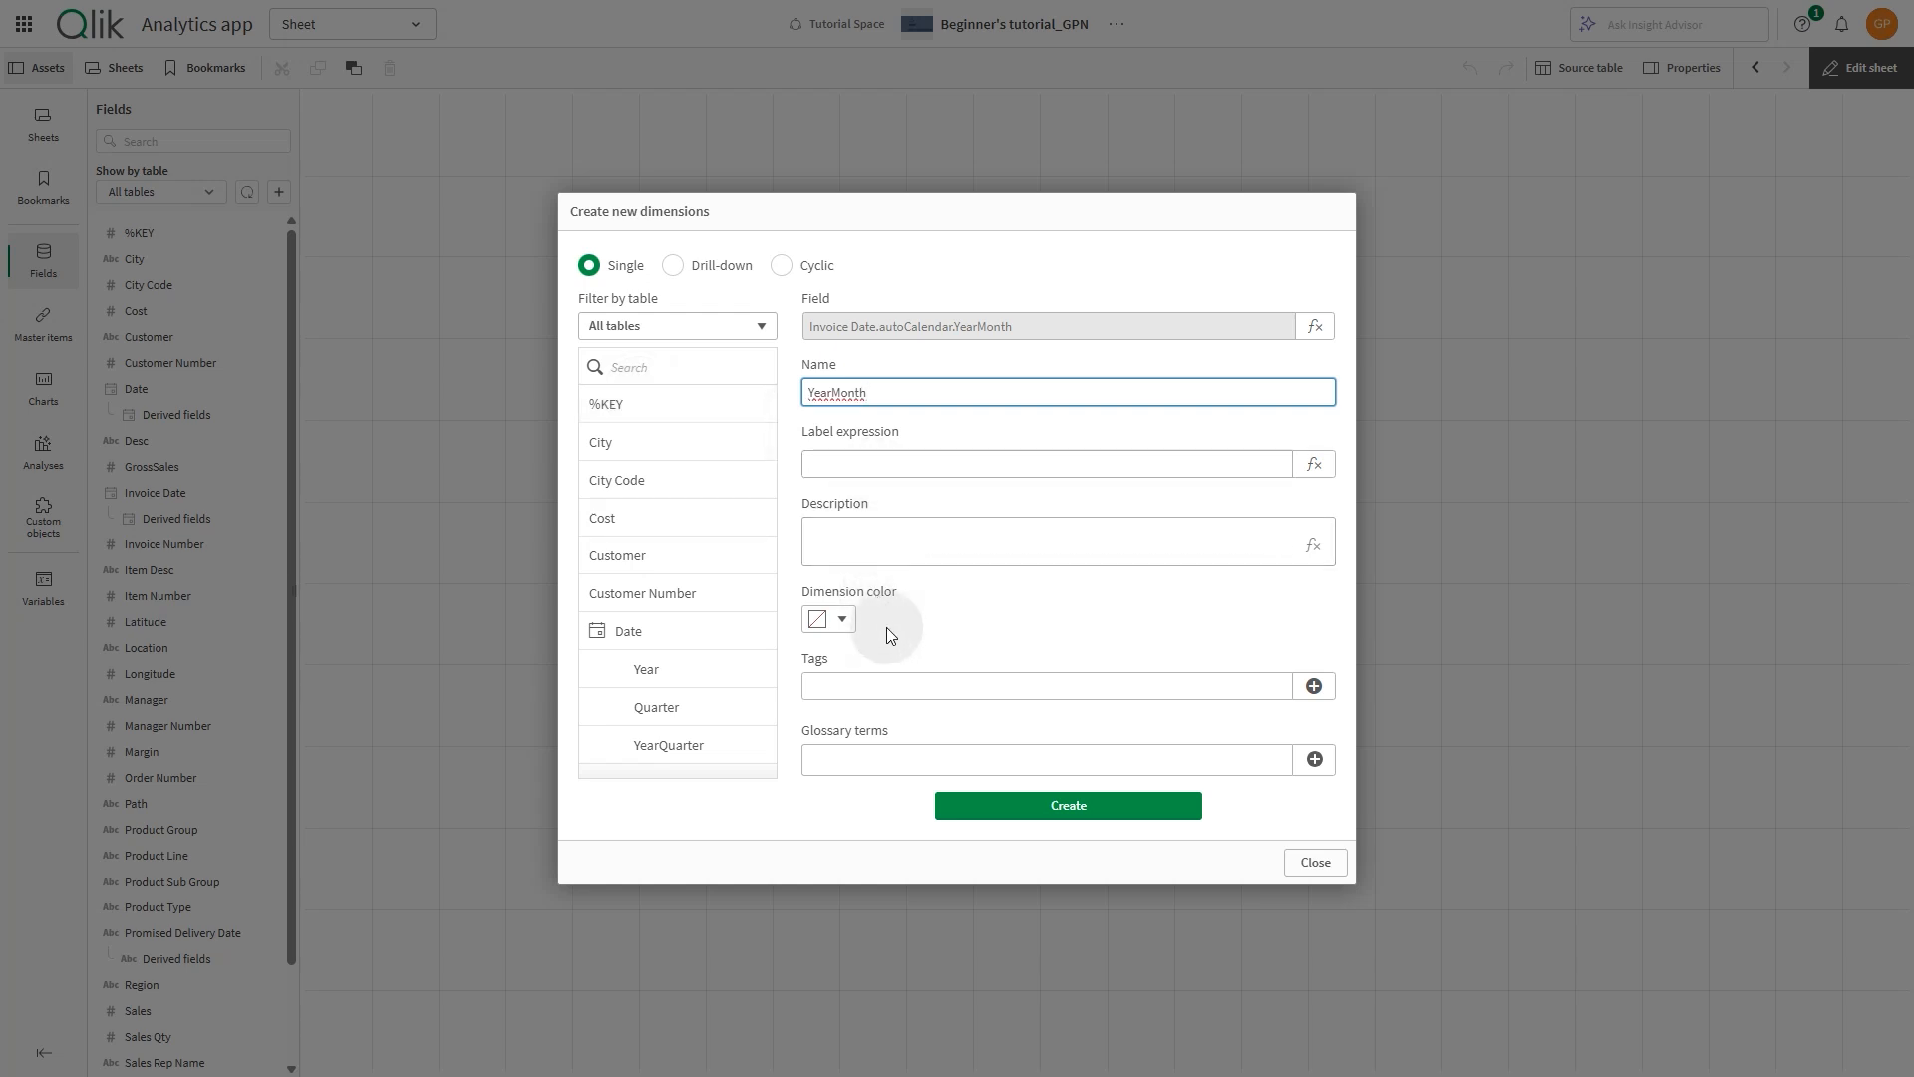
{"action": "left_click", "coordinate": [846, 622]}
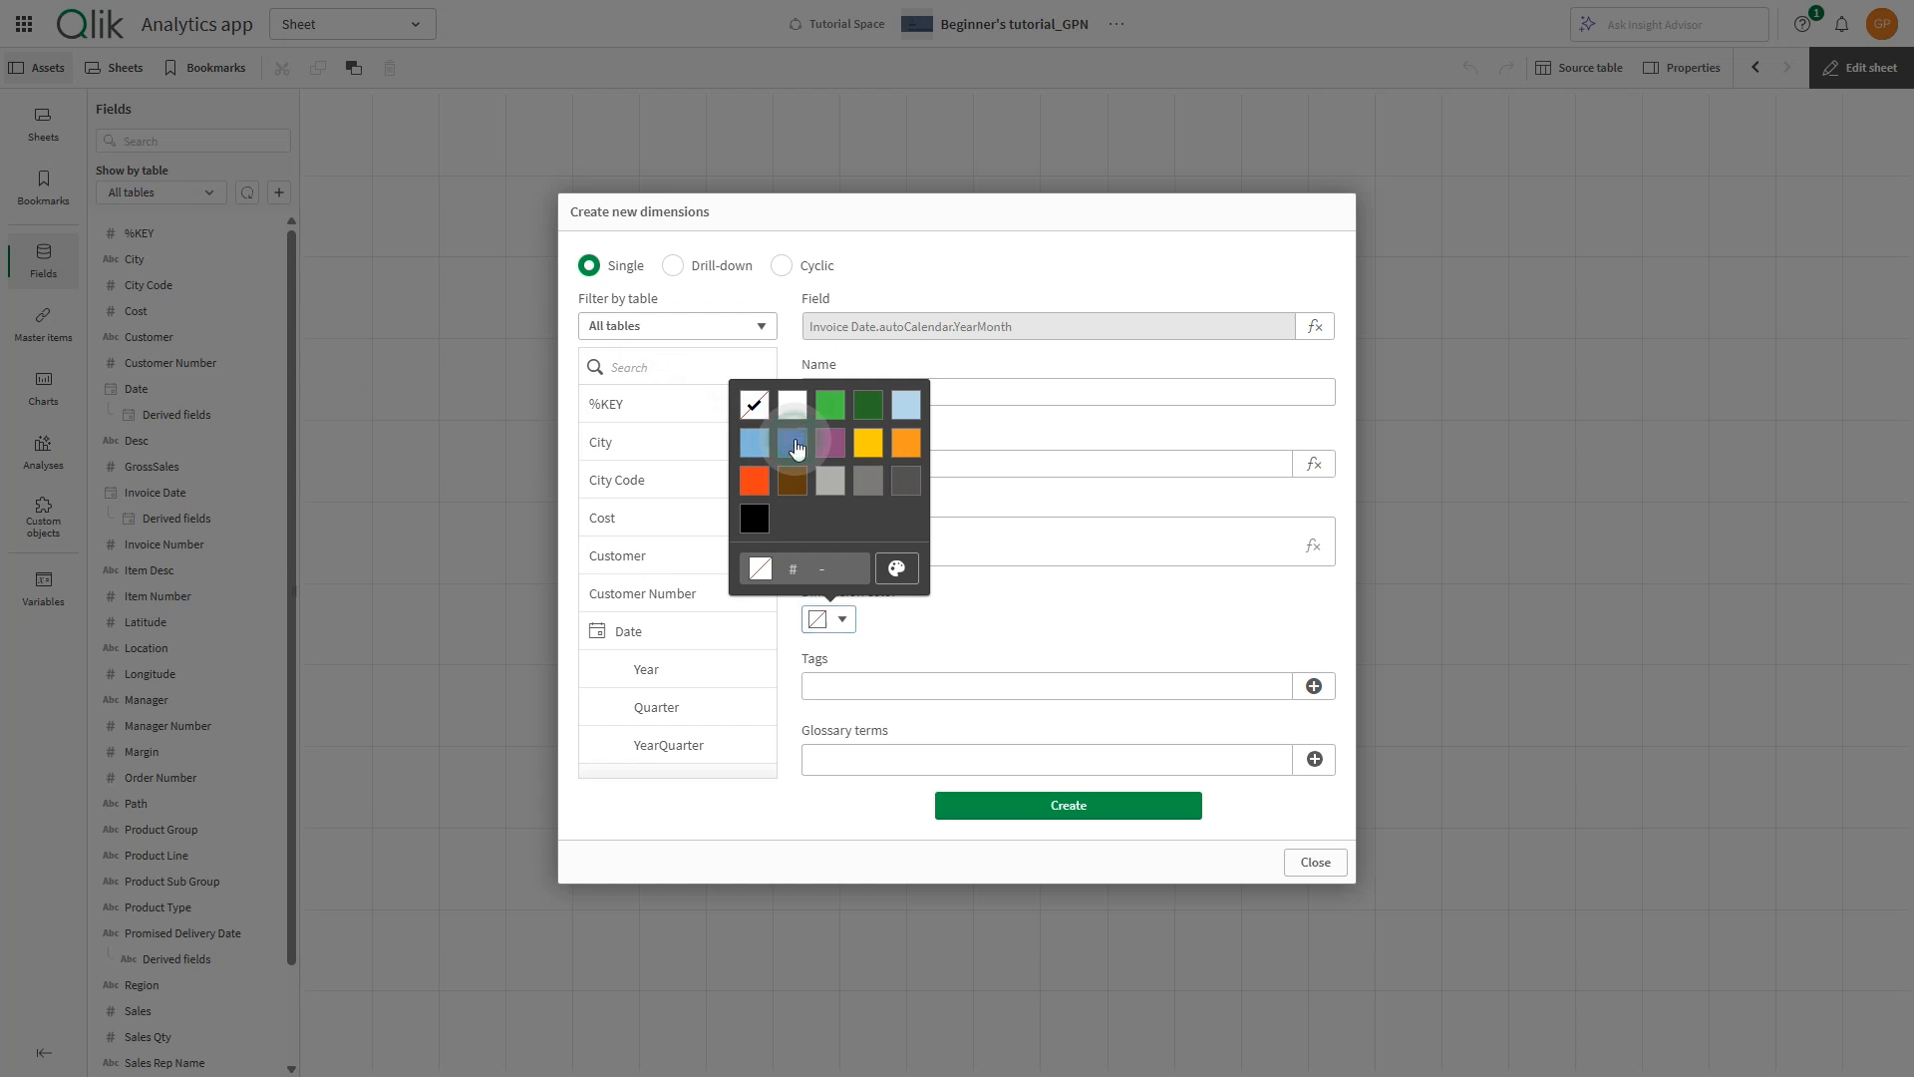
{"action": "left_click", "coordinate": [915, 635]}
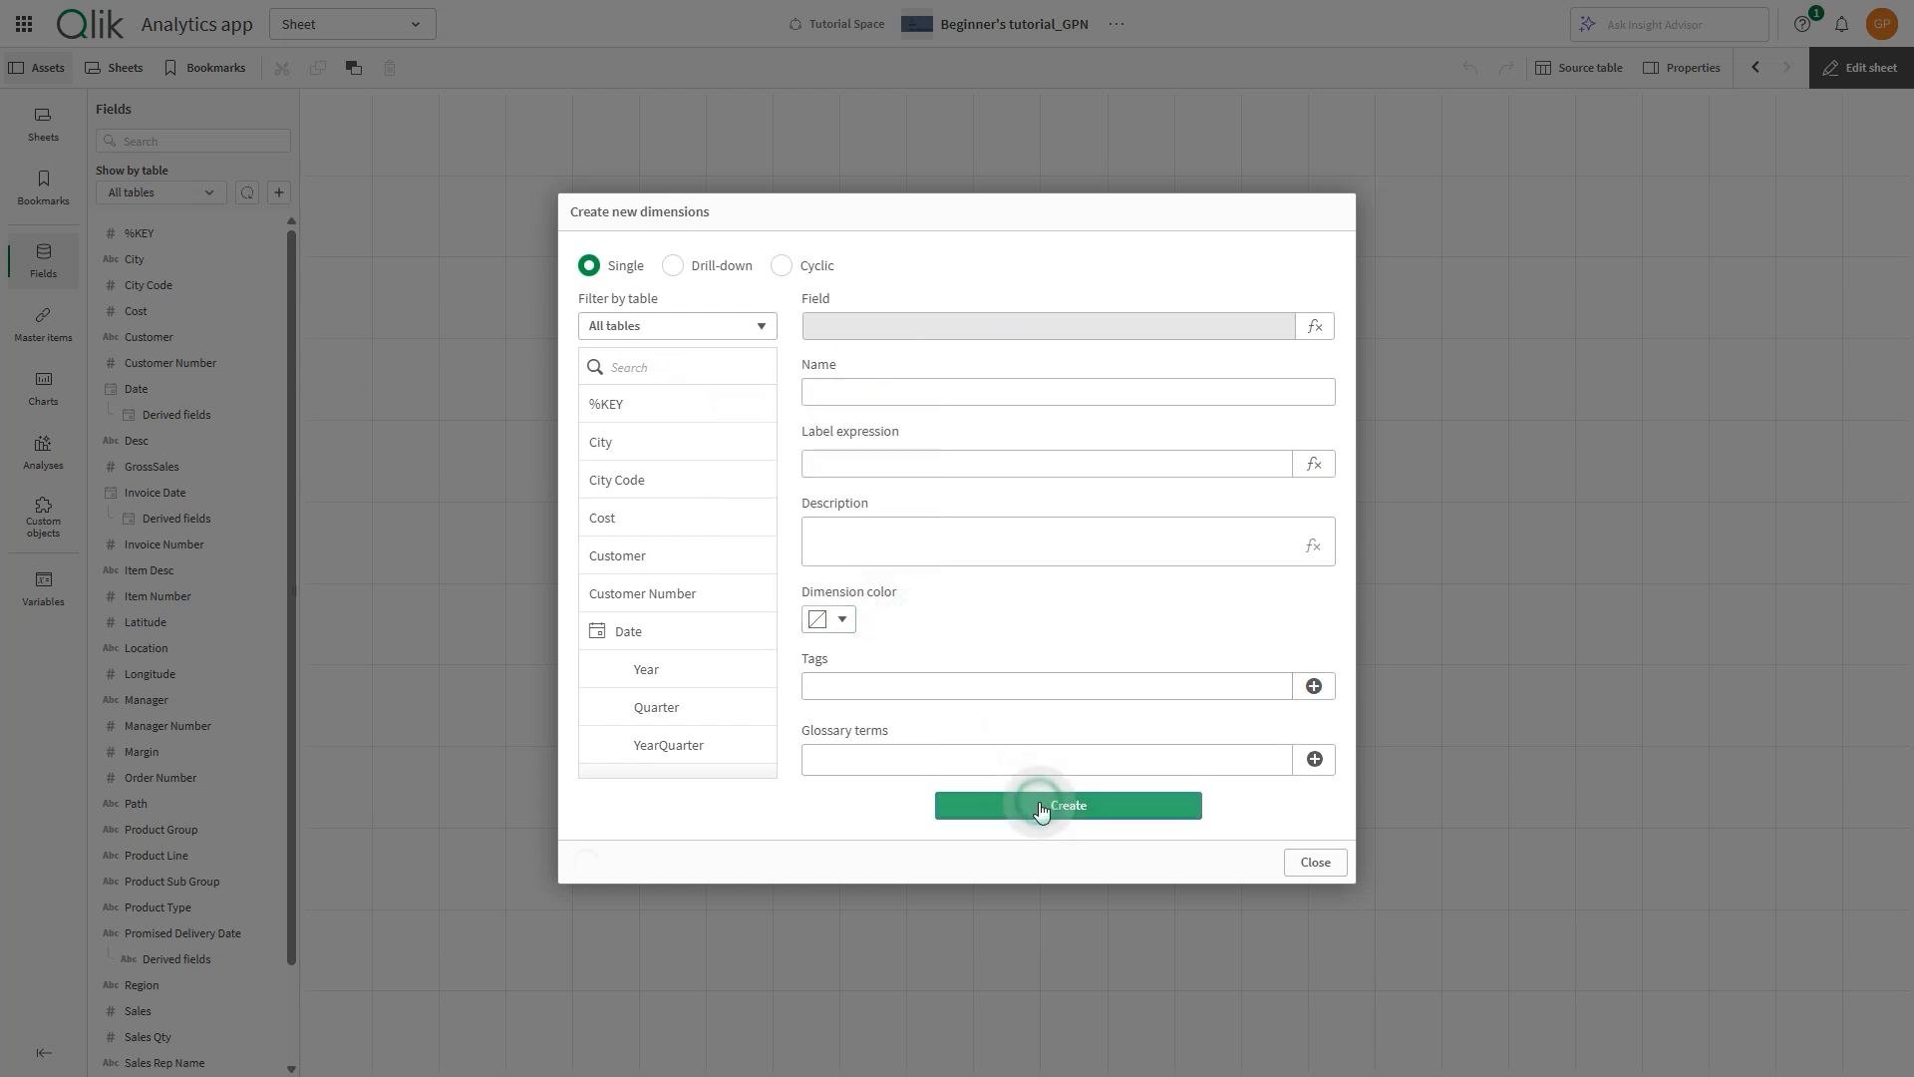
{"action": "left_click", "coordinate": [1308, 861]}
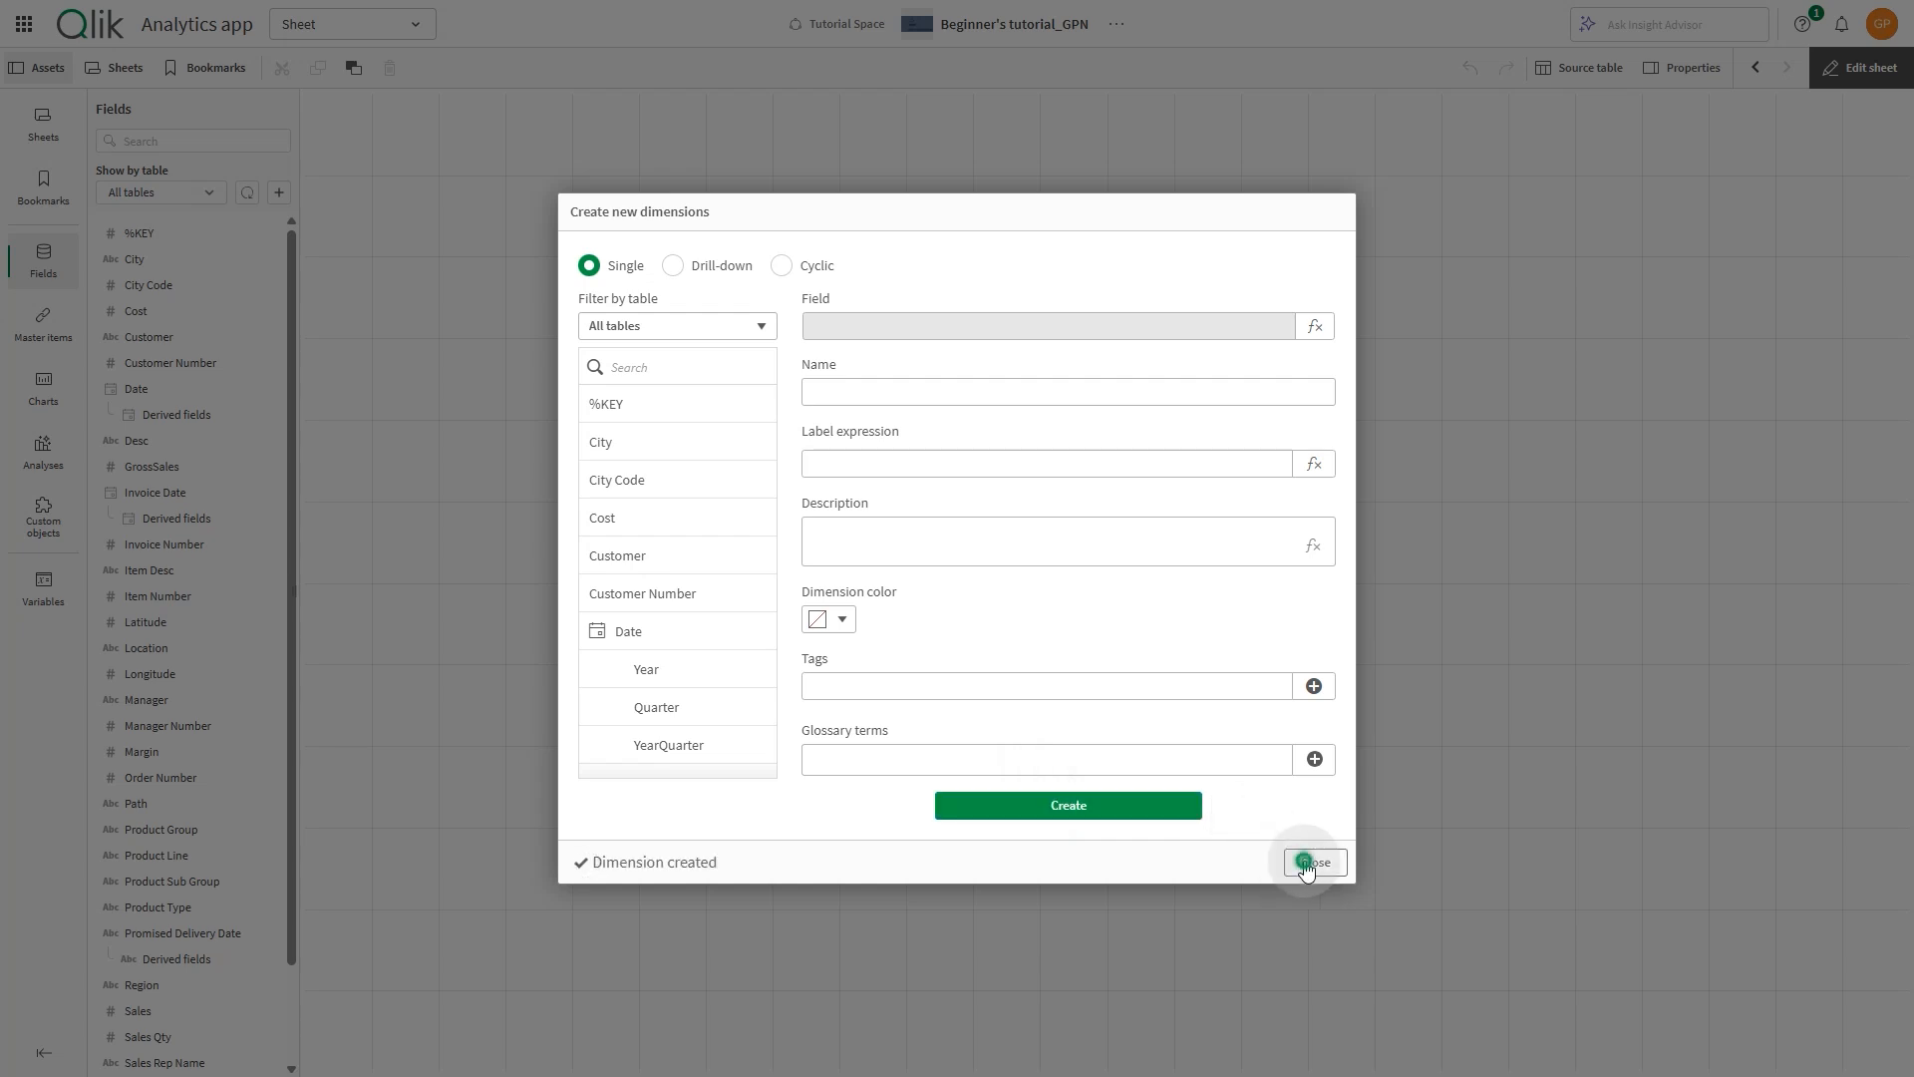
Start a new single dimension in the master items and assign it the Product Type field
{"action": "left_click", "coordinate": [44, 327]}
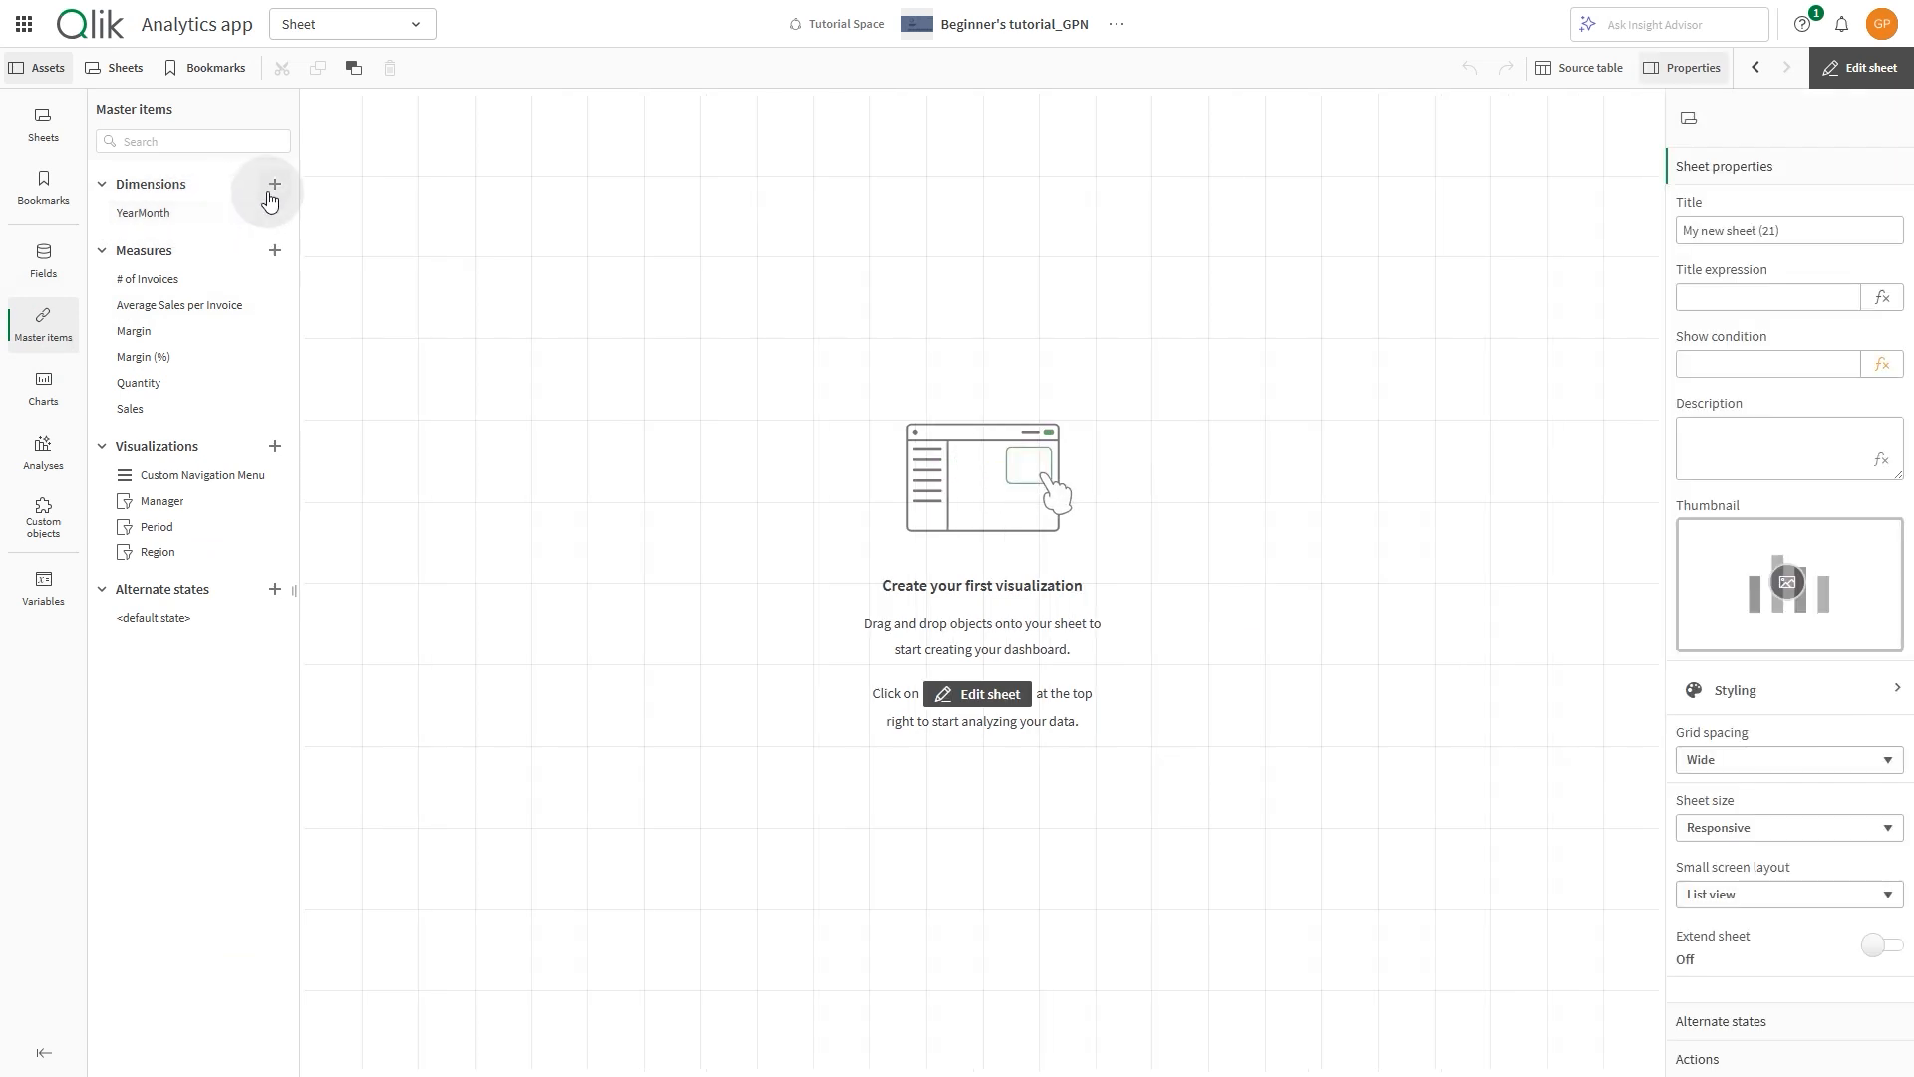
{"action": "left_click", "coordinate": [275, 185]}
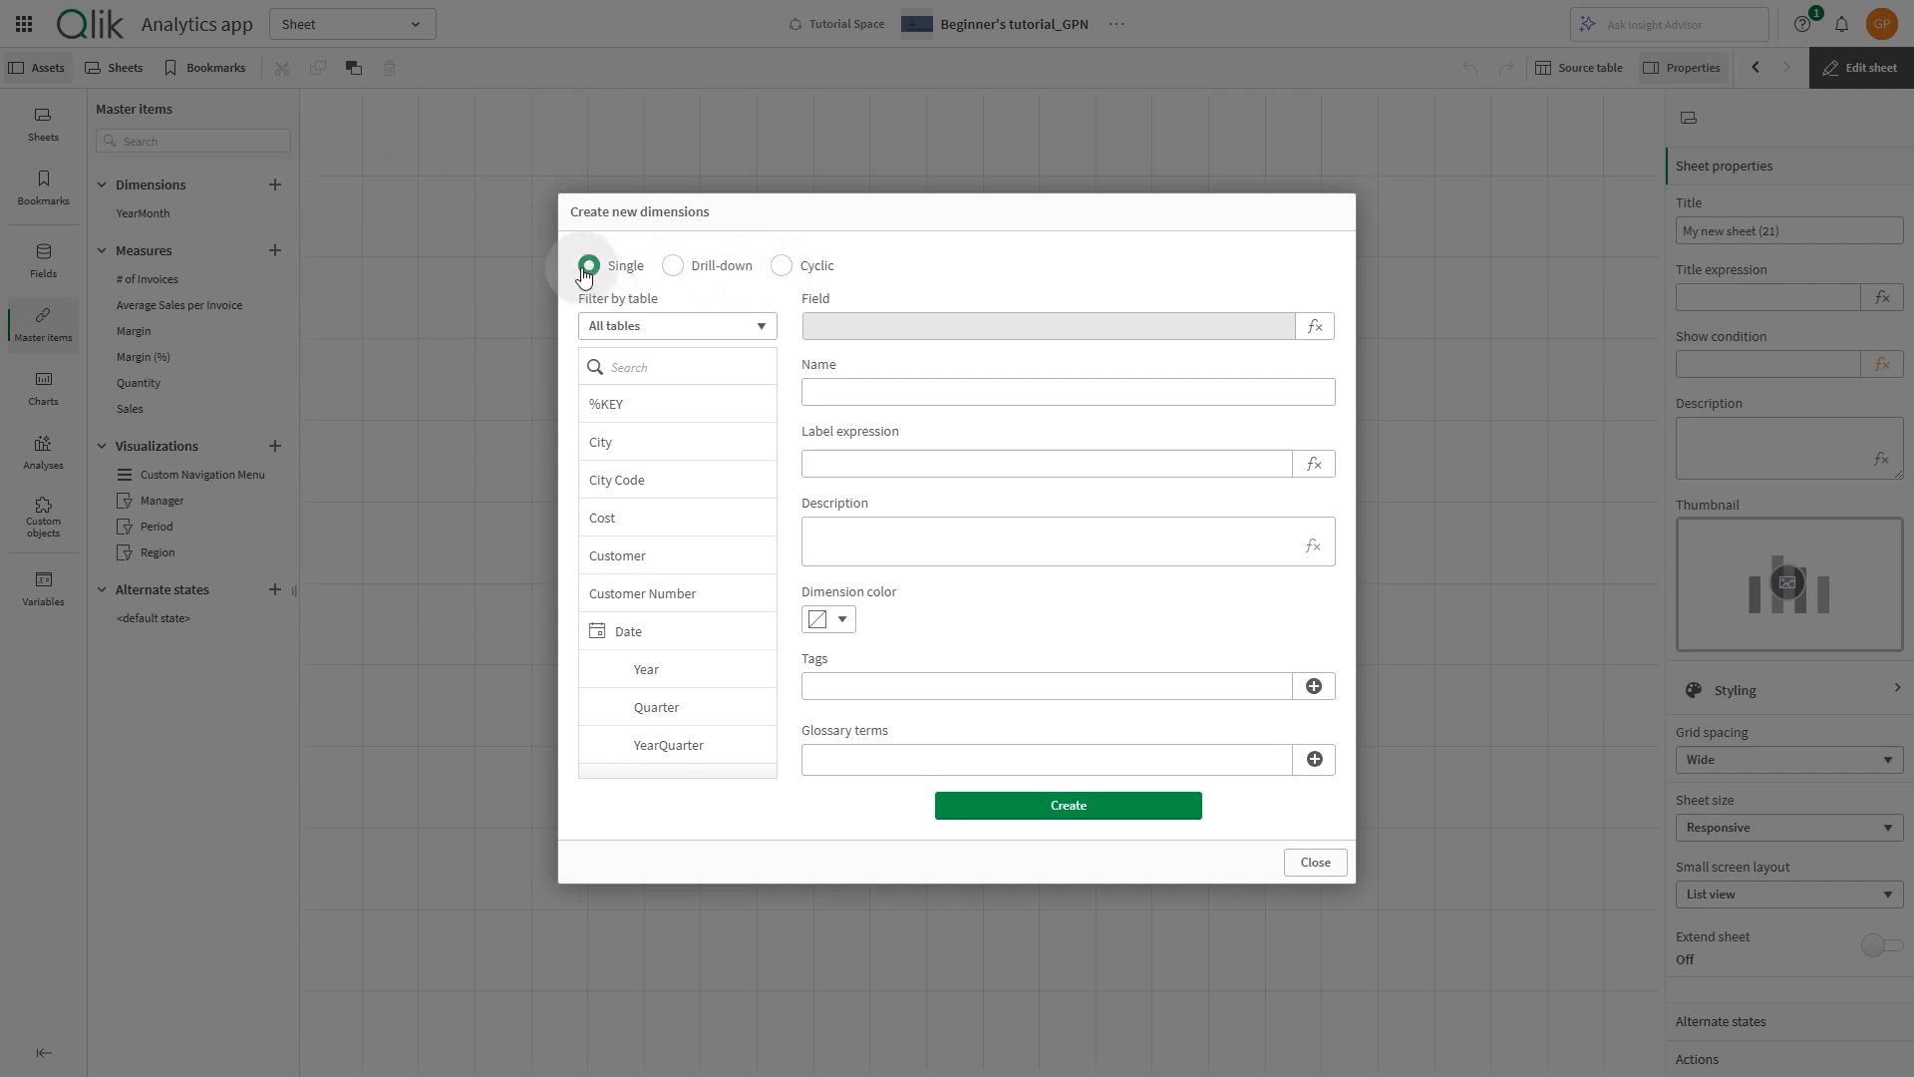
{"action": "left_click", "coordinate": [633, 368]}
{"action": "type", "text": "P"}
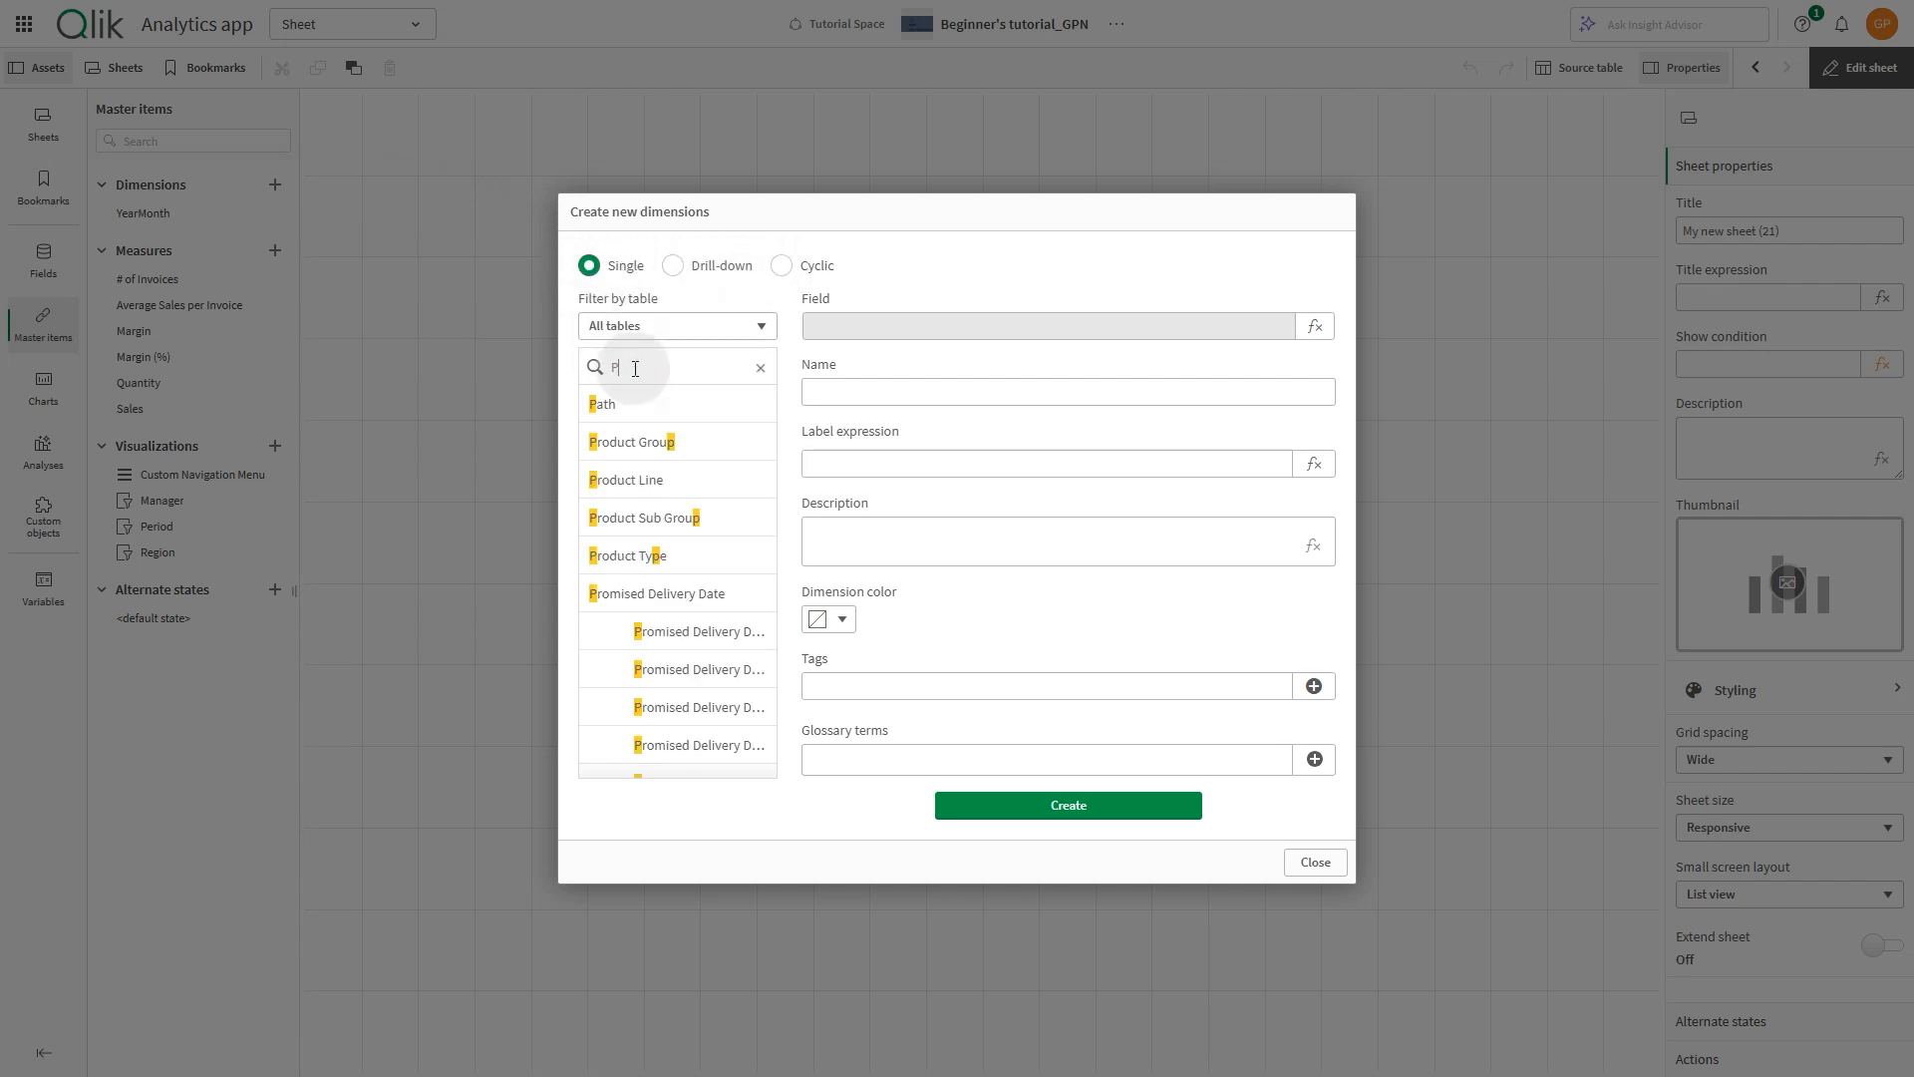
{"action": "type", "text": "rod"}
{"action": "left_click", "coordinate": [658, 517]}
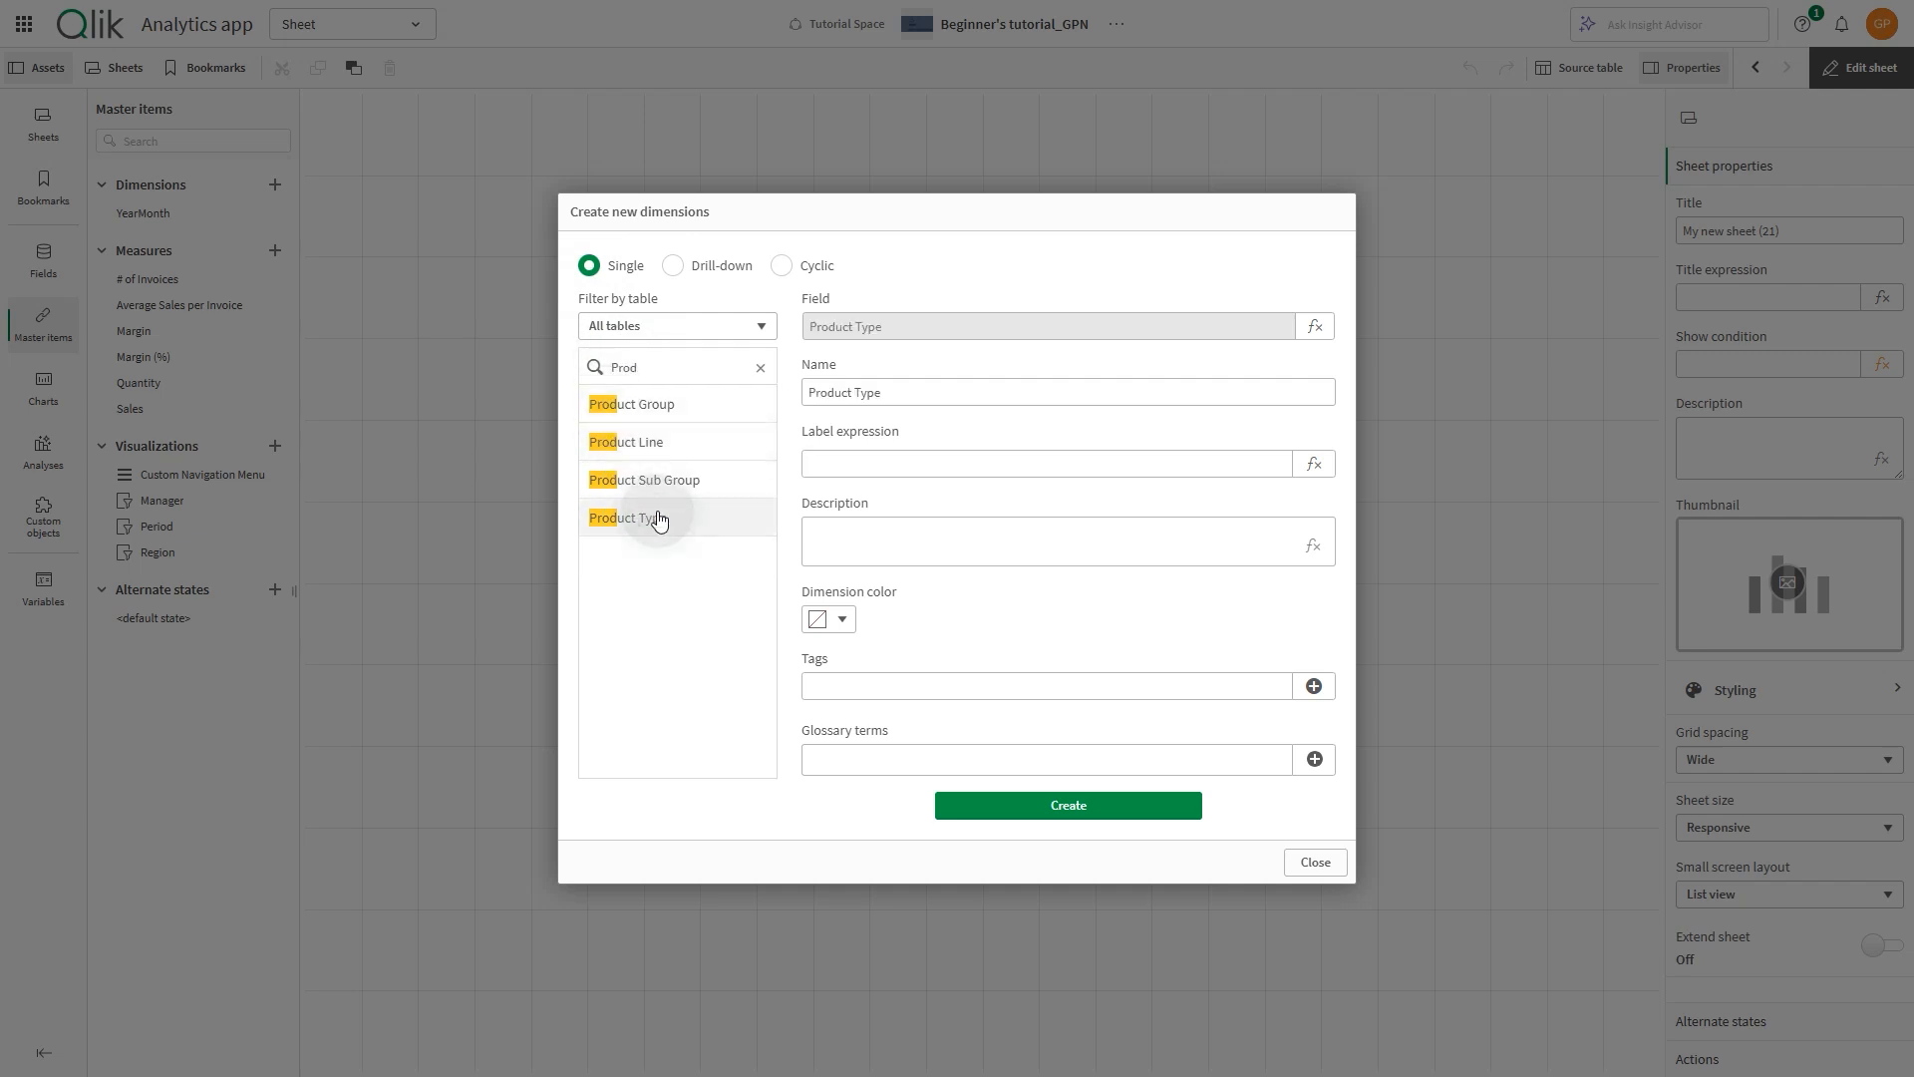
Give the Product Type dimension the dark green color 276e27, keep its name, create it and close the dialog
{"action": "left_click", "coordinate": [840, 390]}
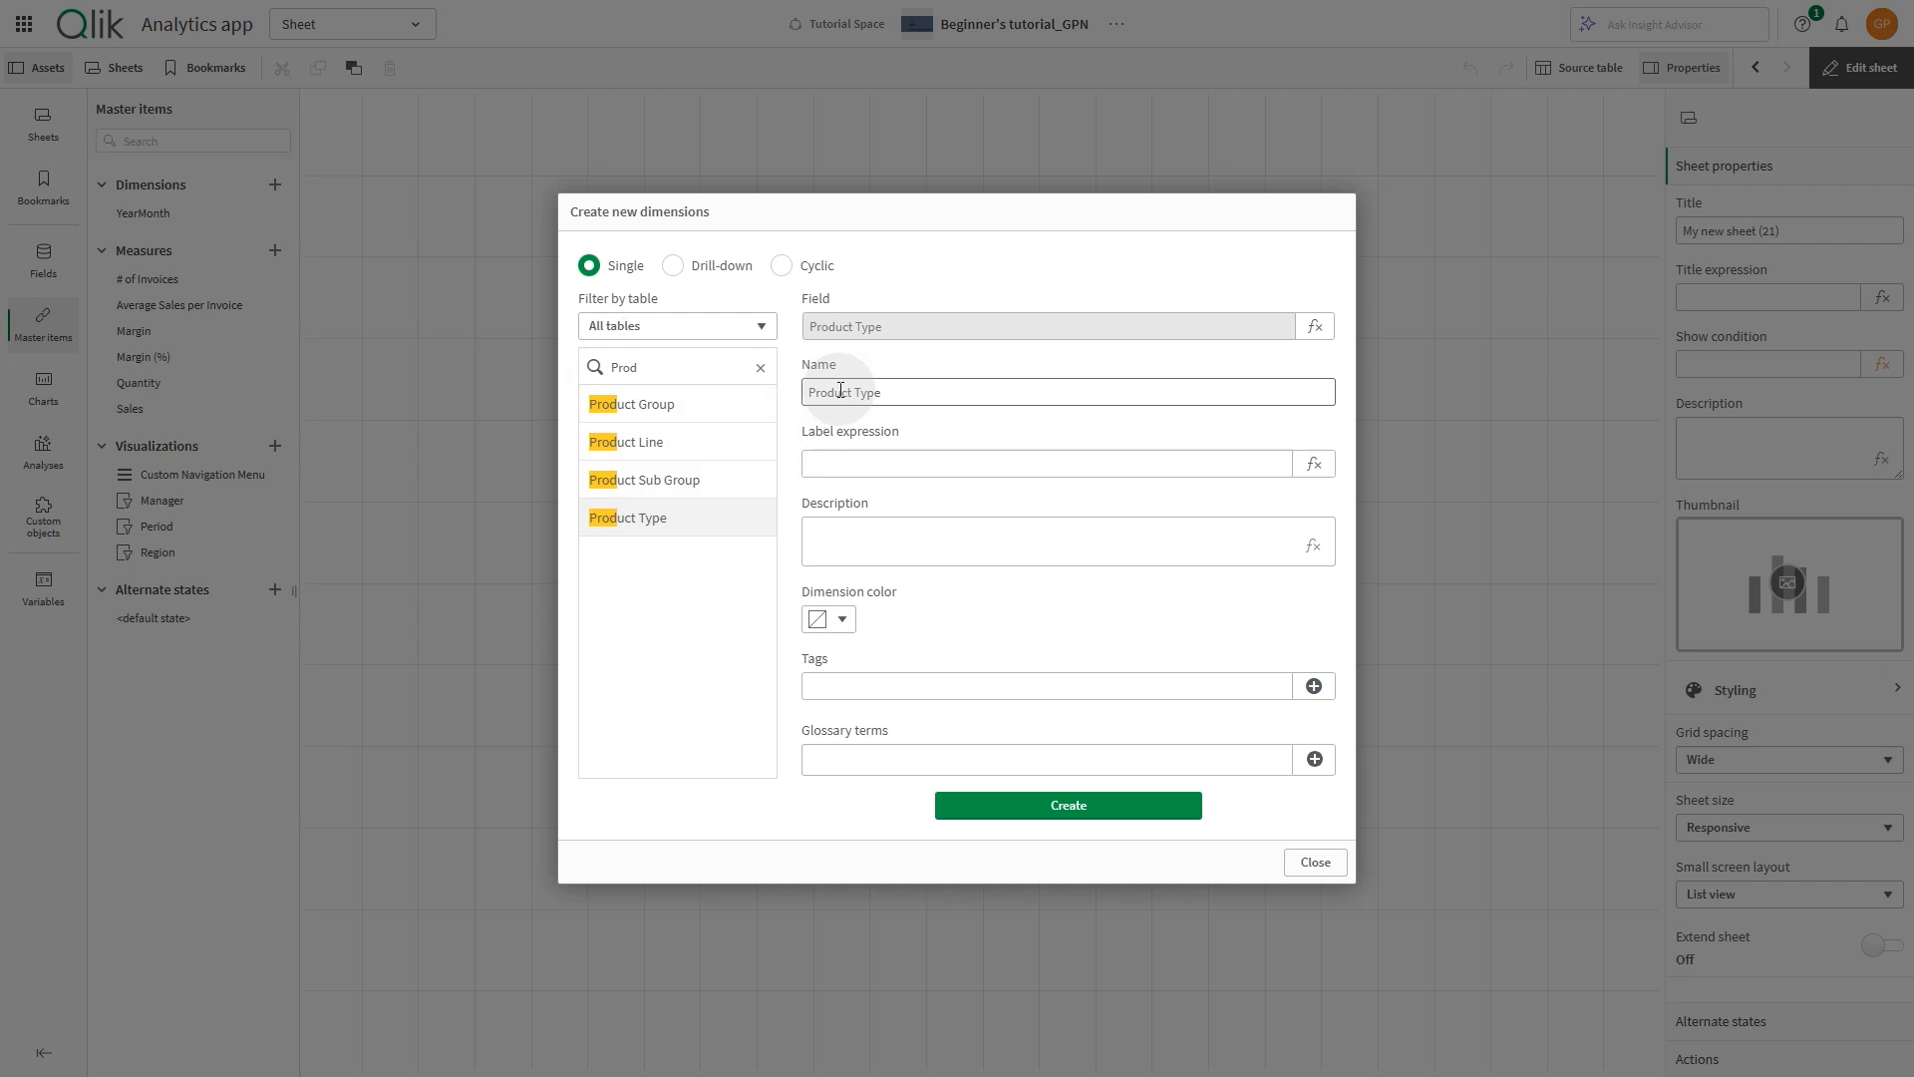
{"action": "left_click", "coordinate": [843, 619]}
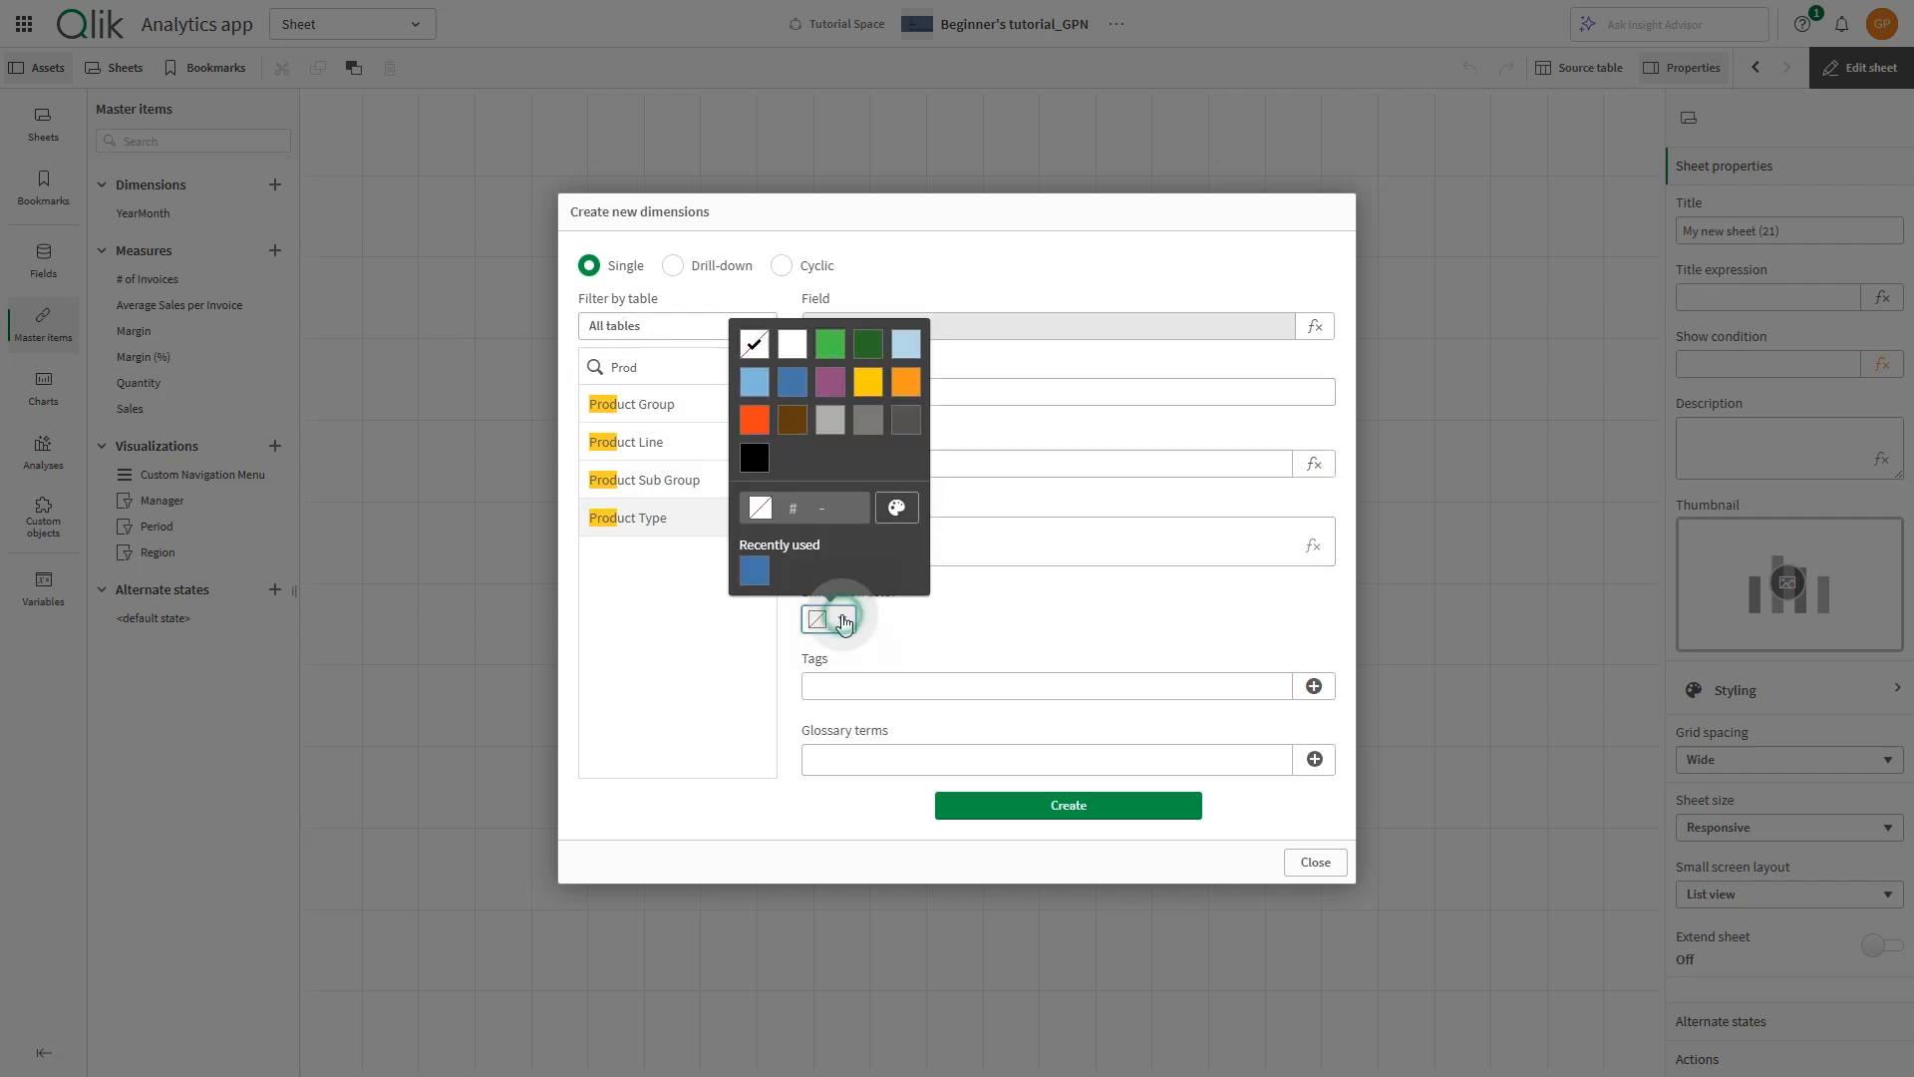
{"action": "left_click", "coordinate": [867, 344]}
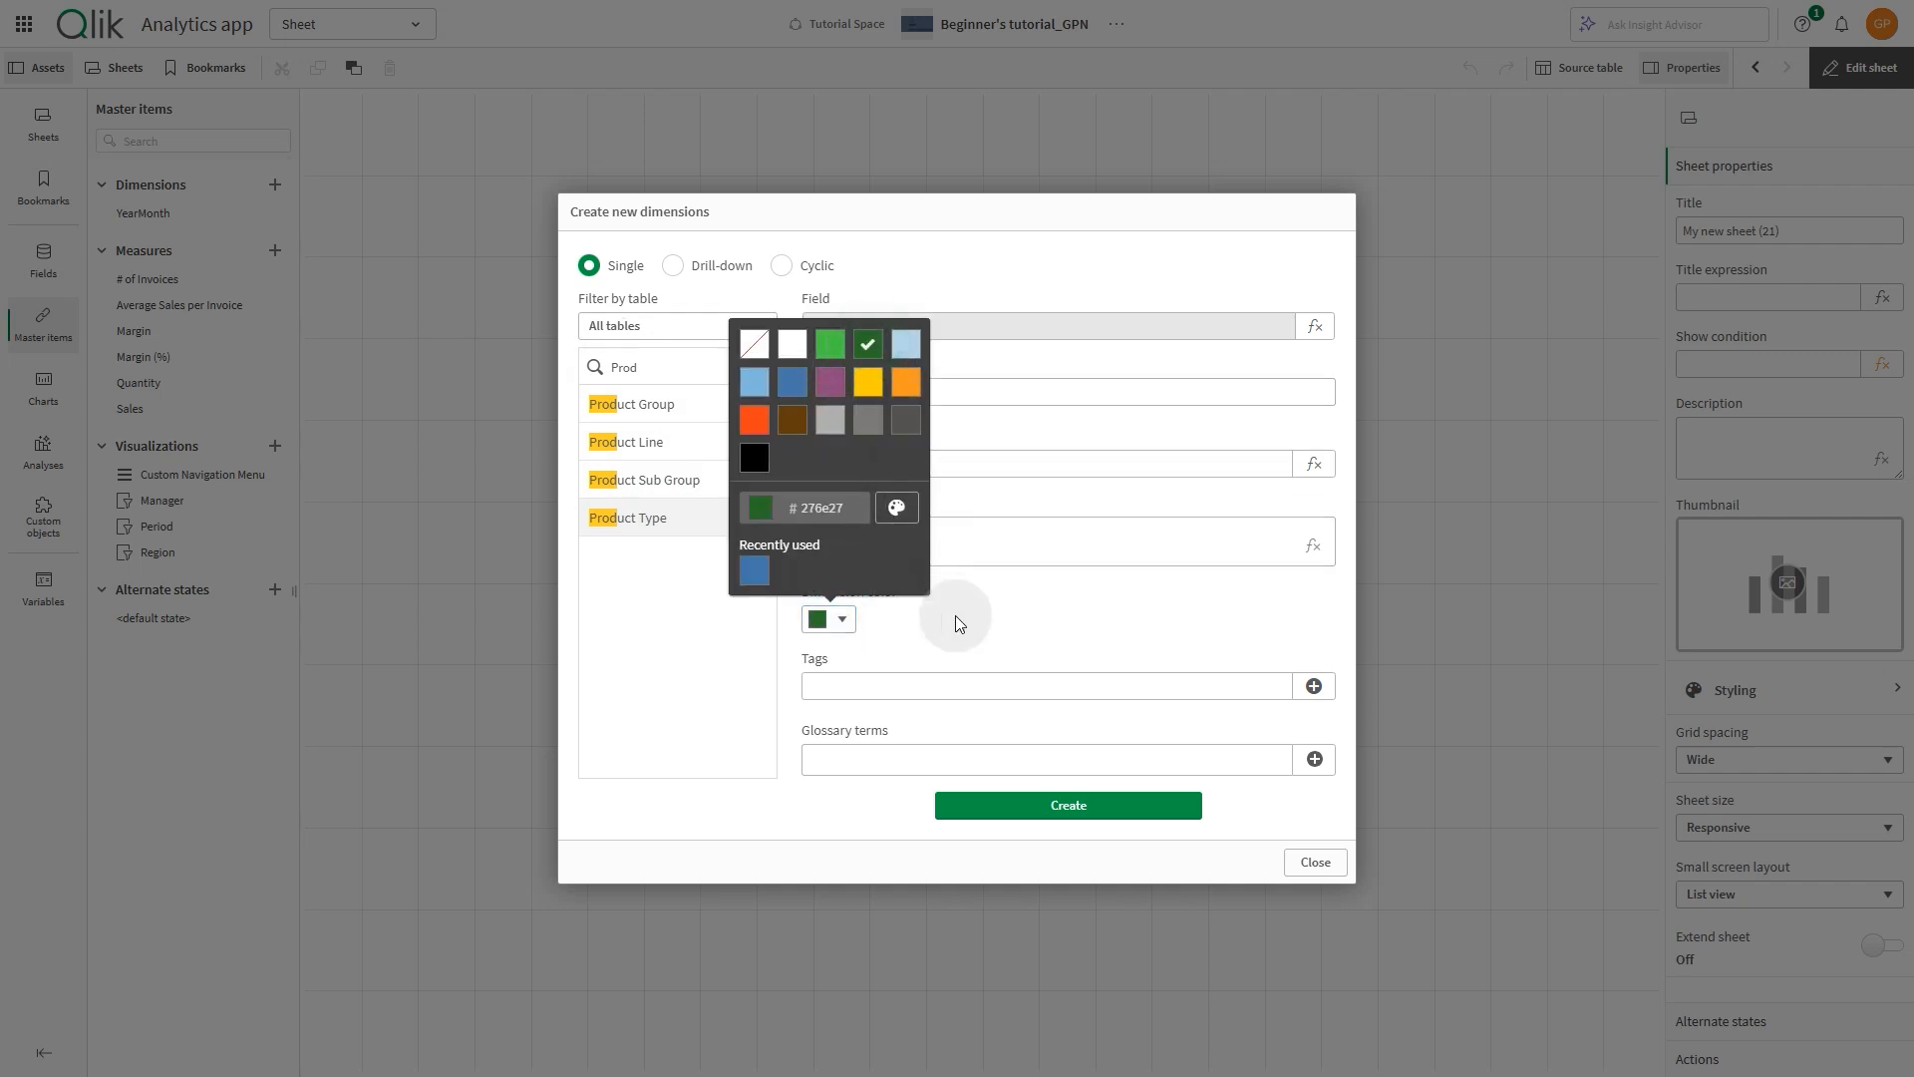
{"action": "left_click", "coordinate": [955, 623]}
{"action": "left_click", "coordinate": [1052, 809]}
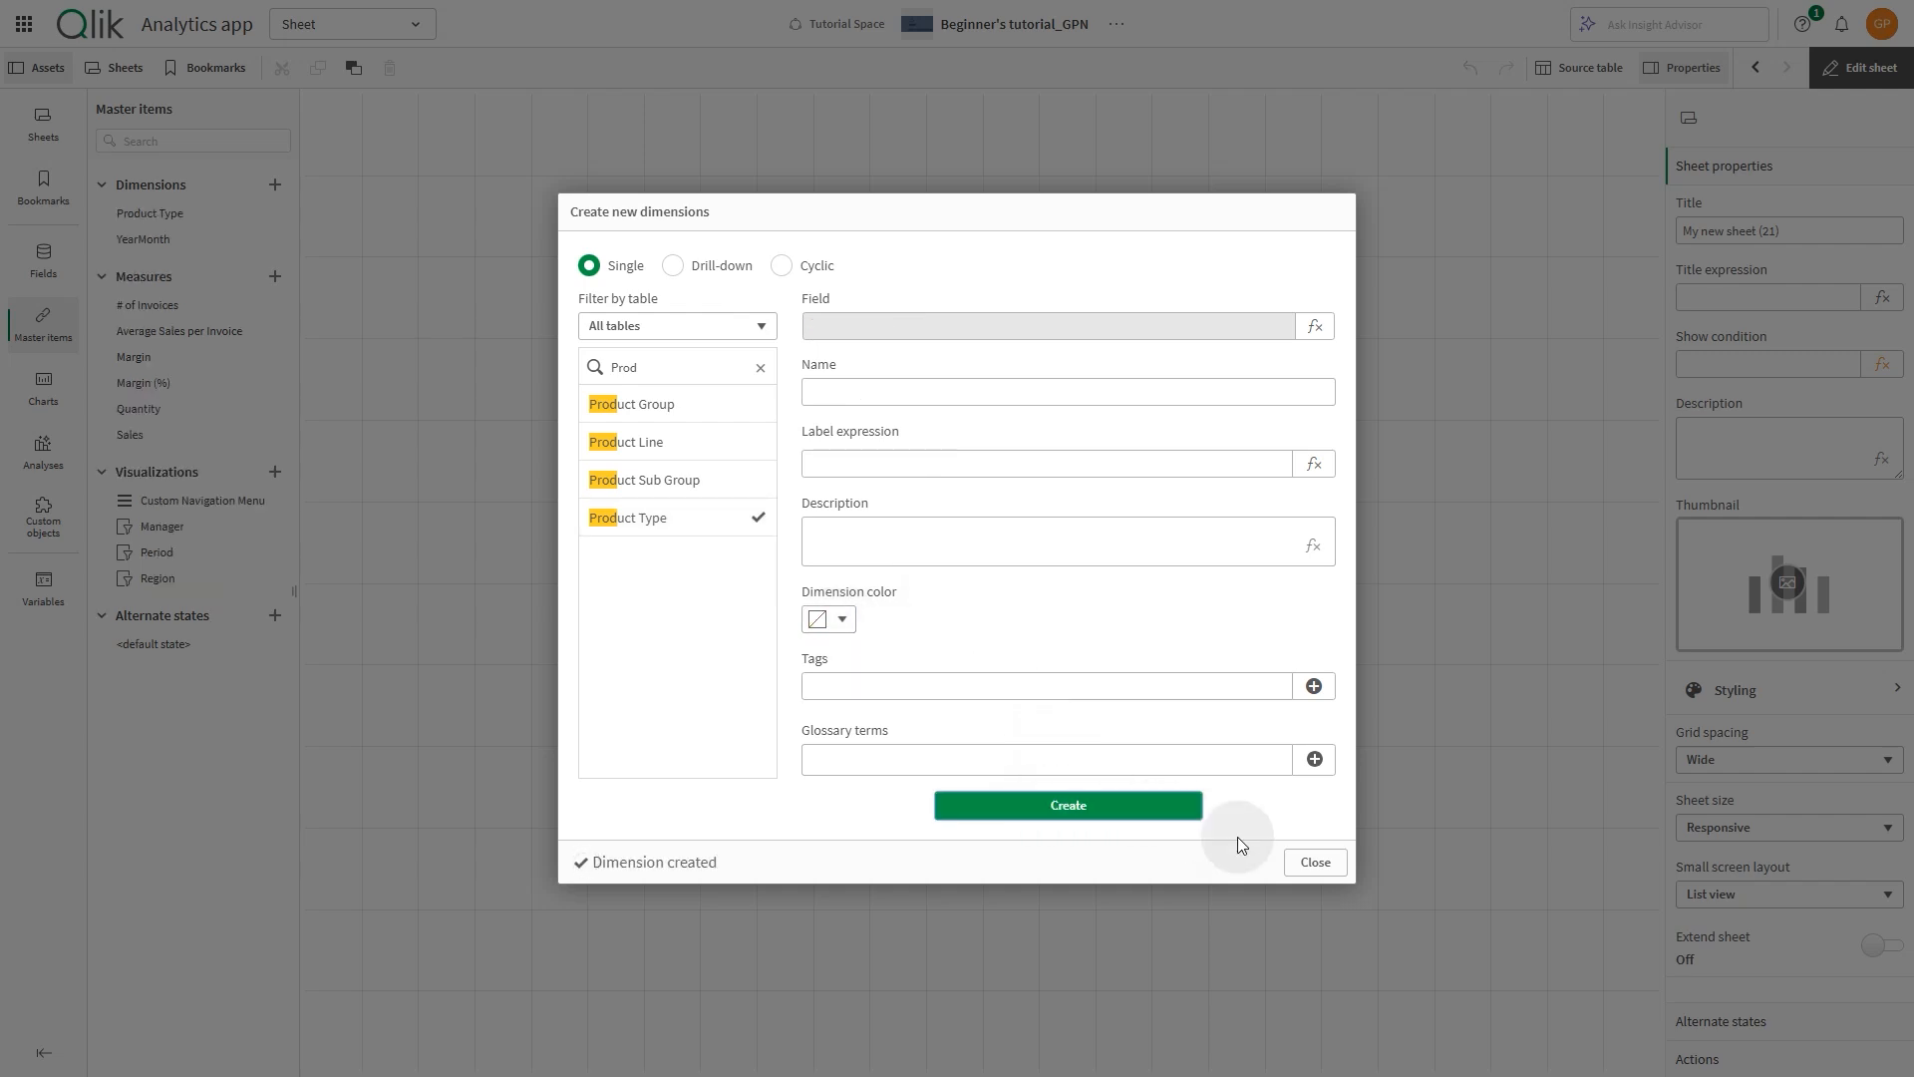
{"action": "left_click", "coordinate": [1292, 865]}
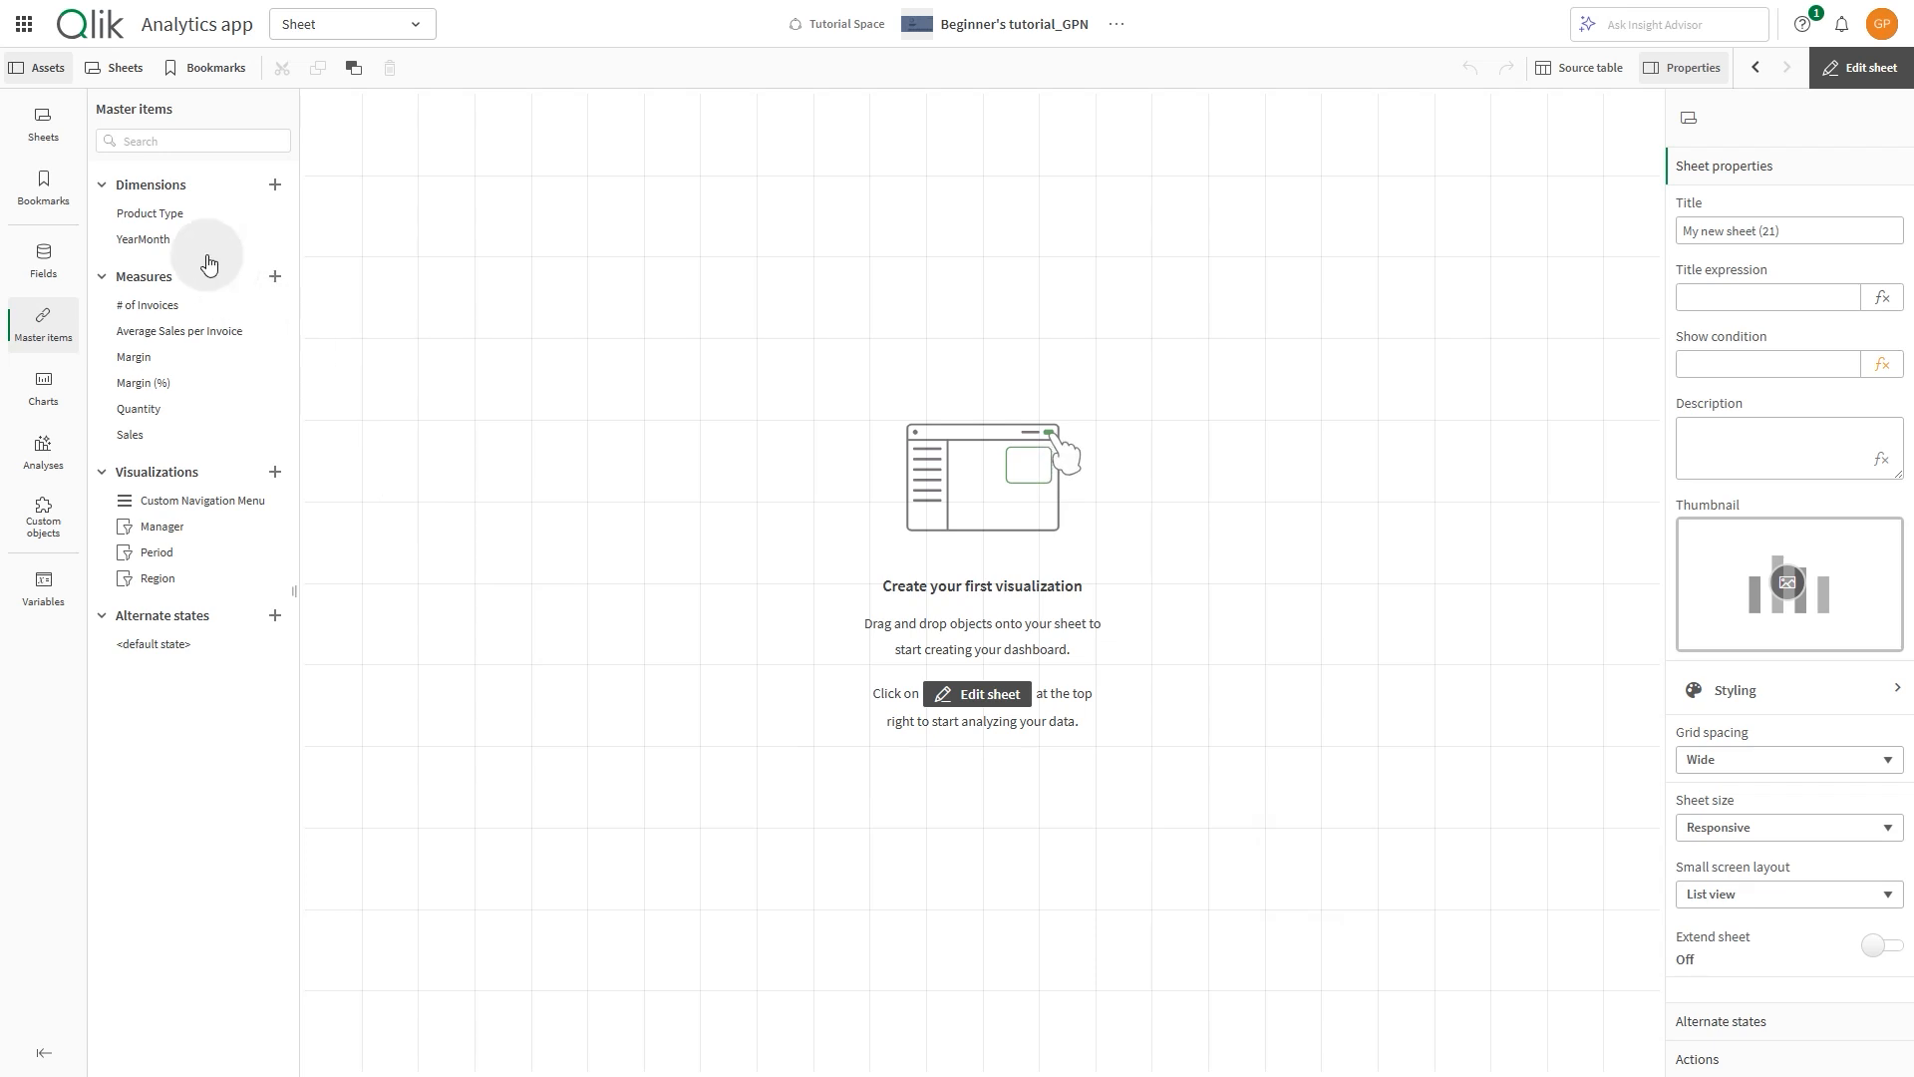
Start a new drill-down dimension with the fields Region, City and Customer, in that order
{"action": "left_click", "coordinate": [274, 185]}
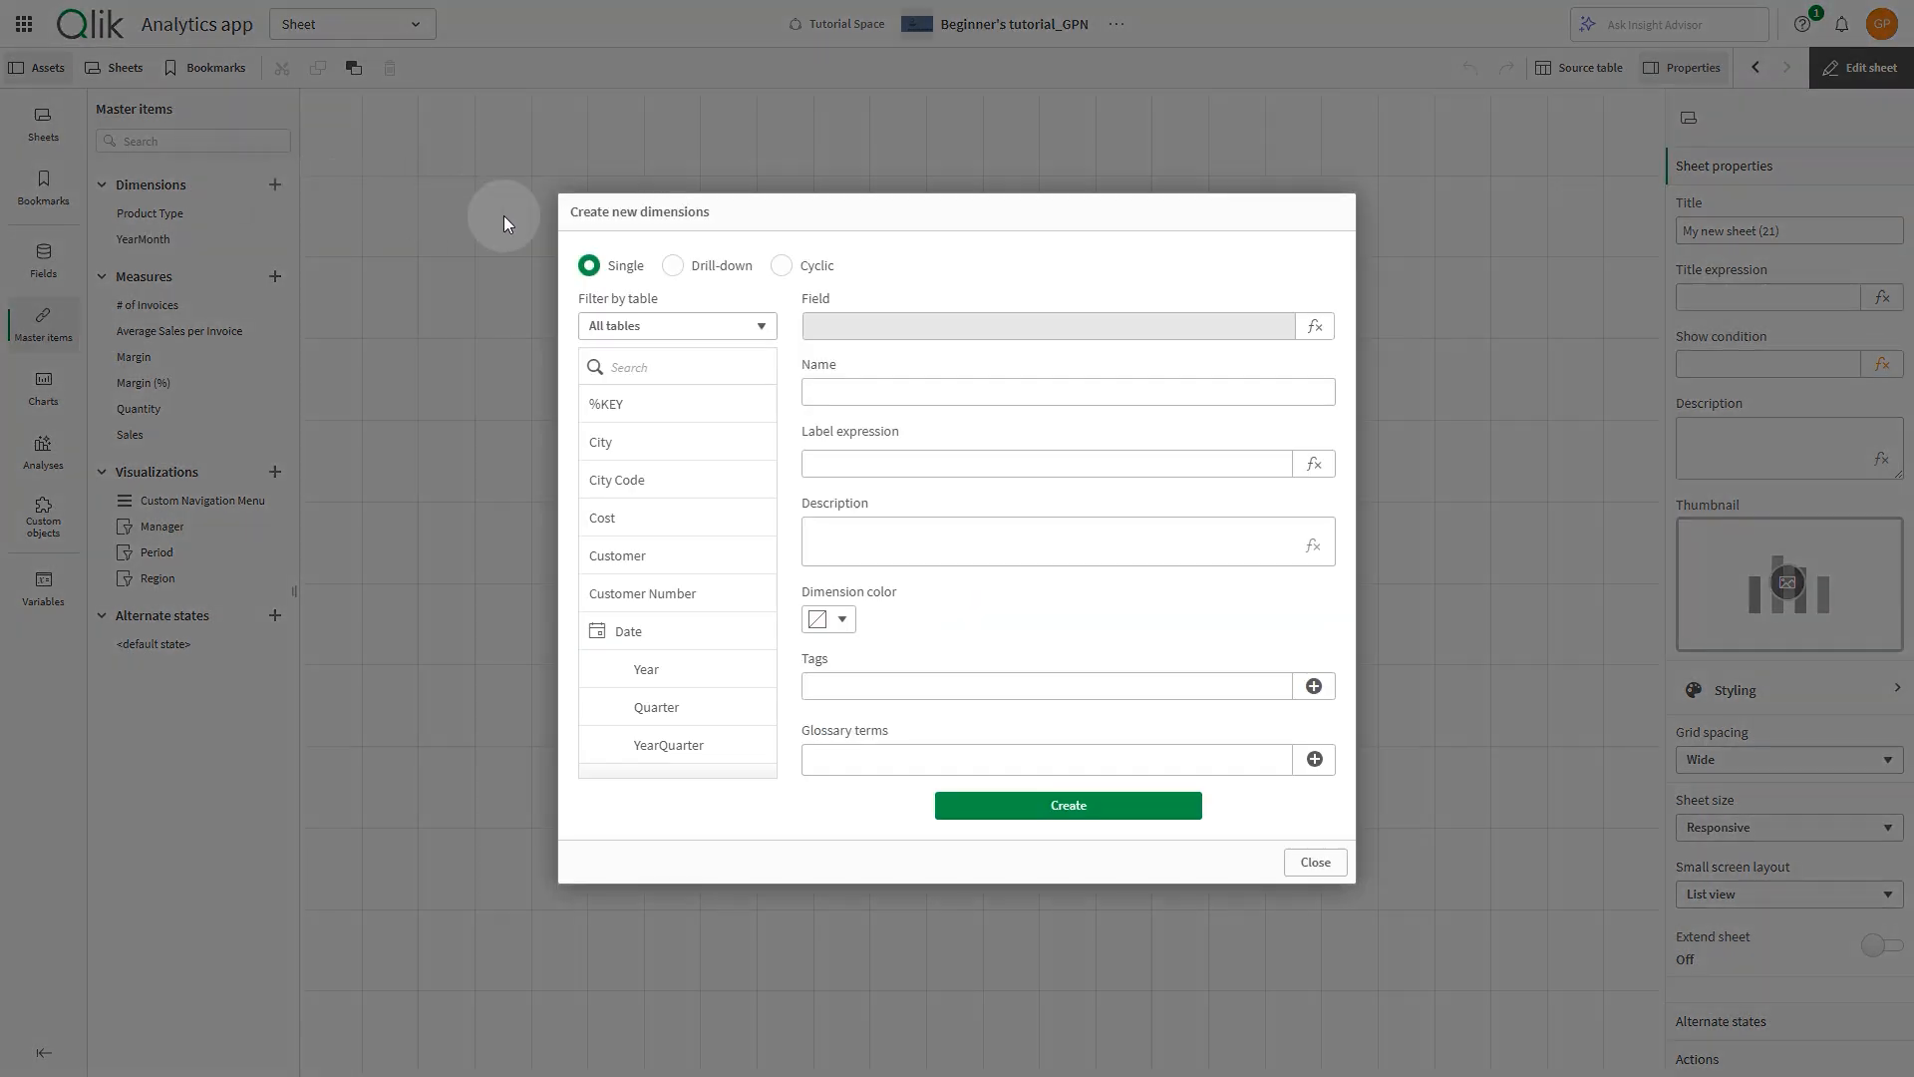
{"action": "left_click", "coordinate": [674, 266]}
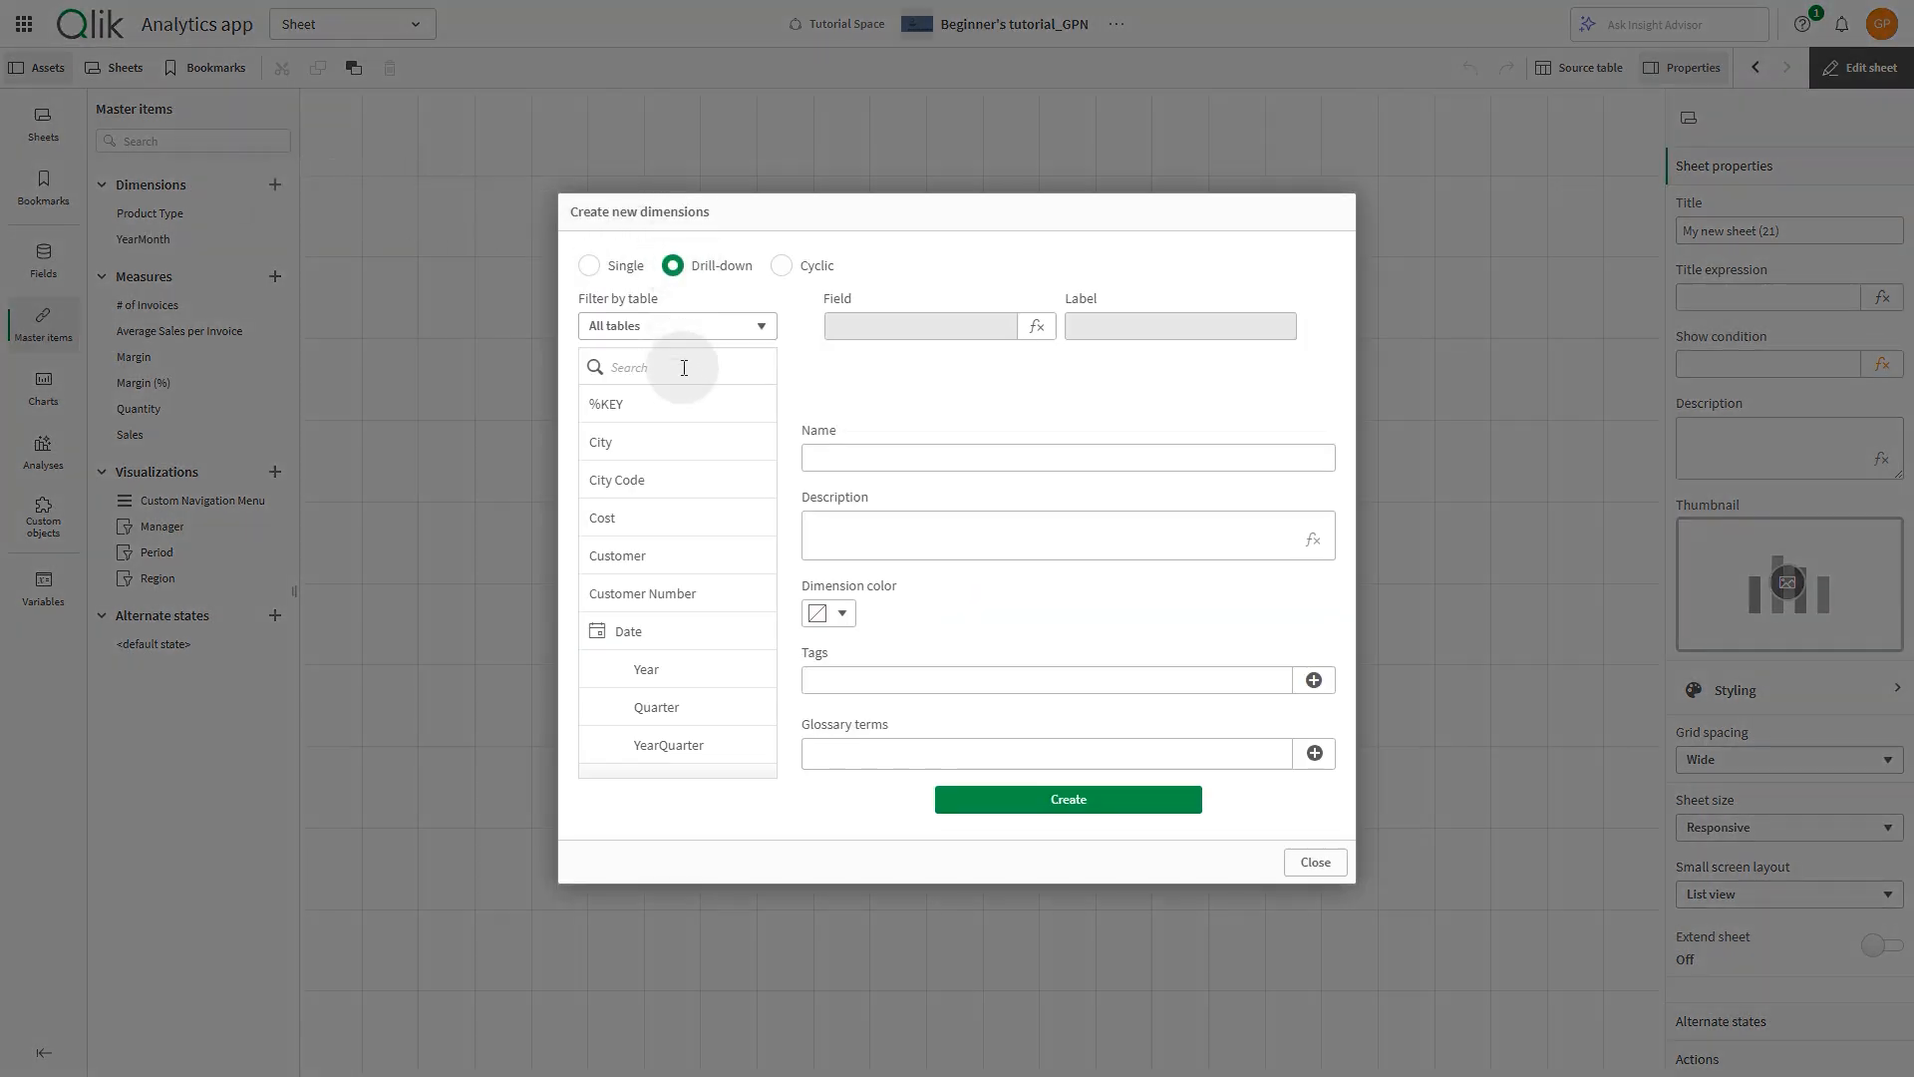
{"action": "type", "text": "Reg"}
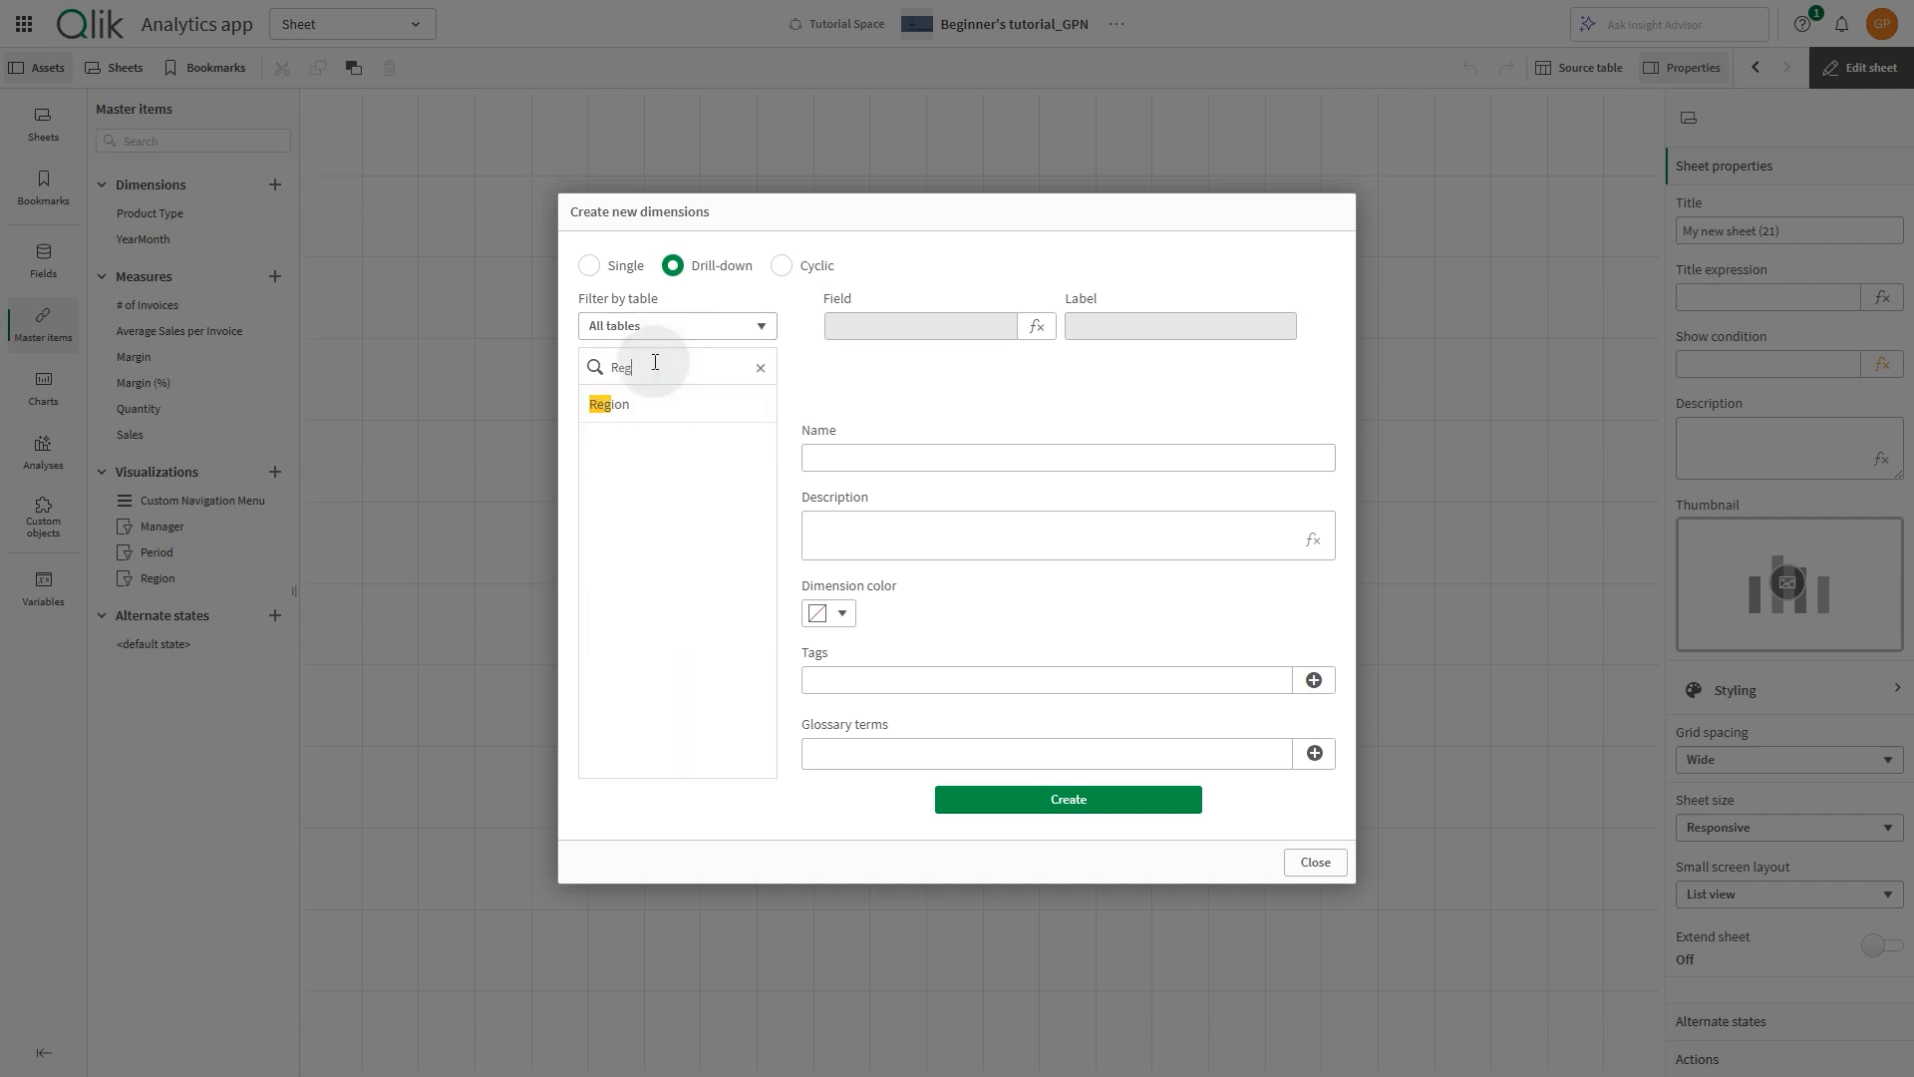
{"action": "left_click", "coordinate": [649, 407]}
{"action": "left_click", "coordinate": [760, 368]}
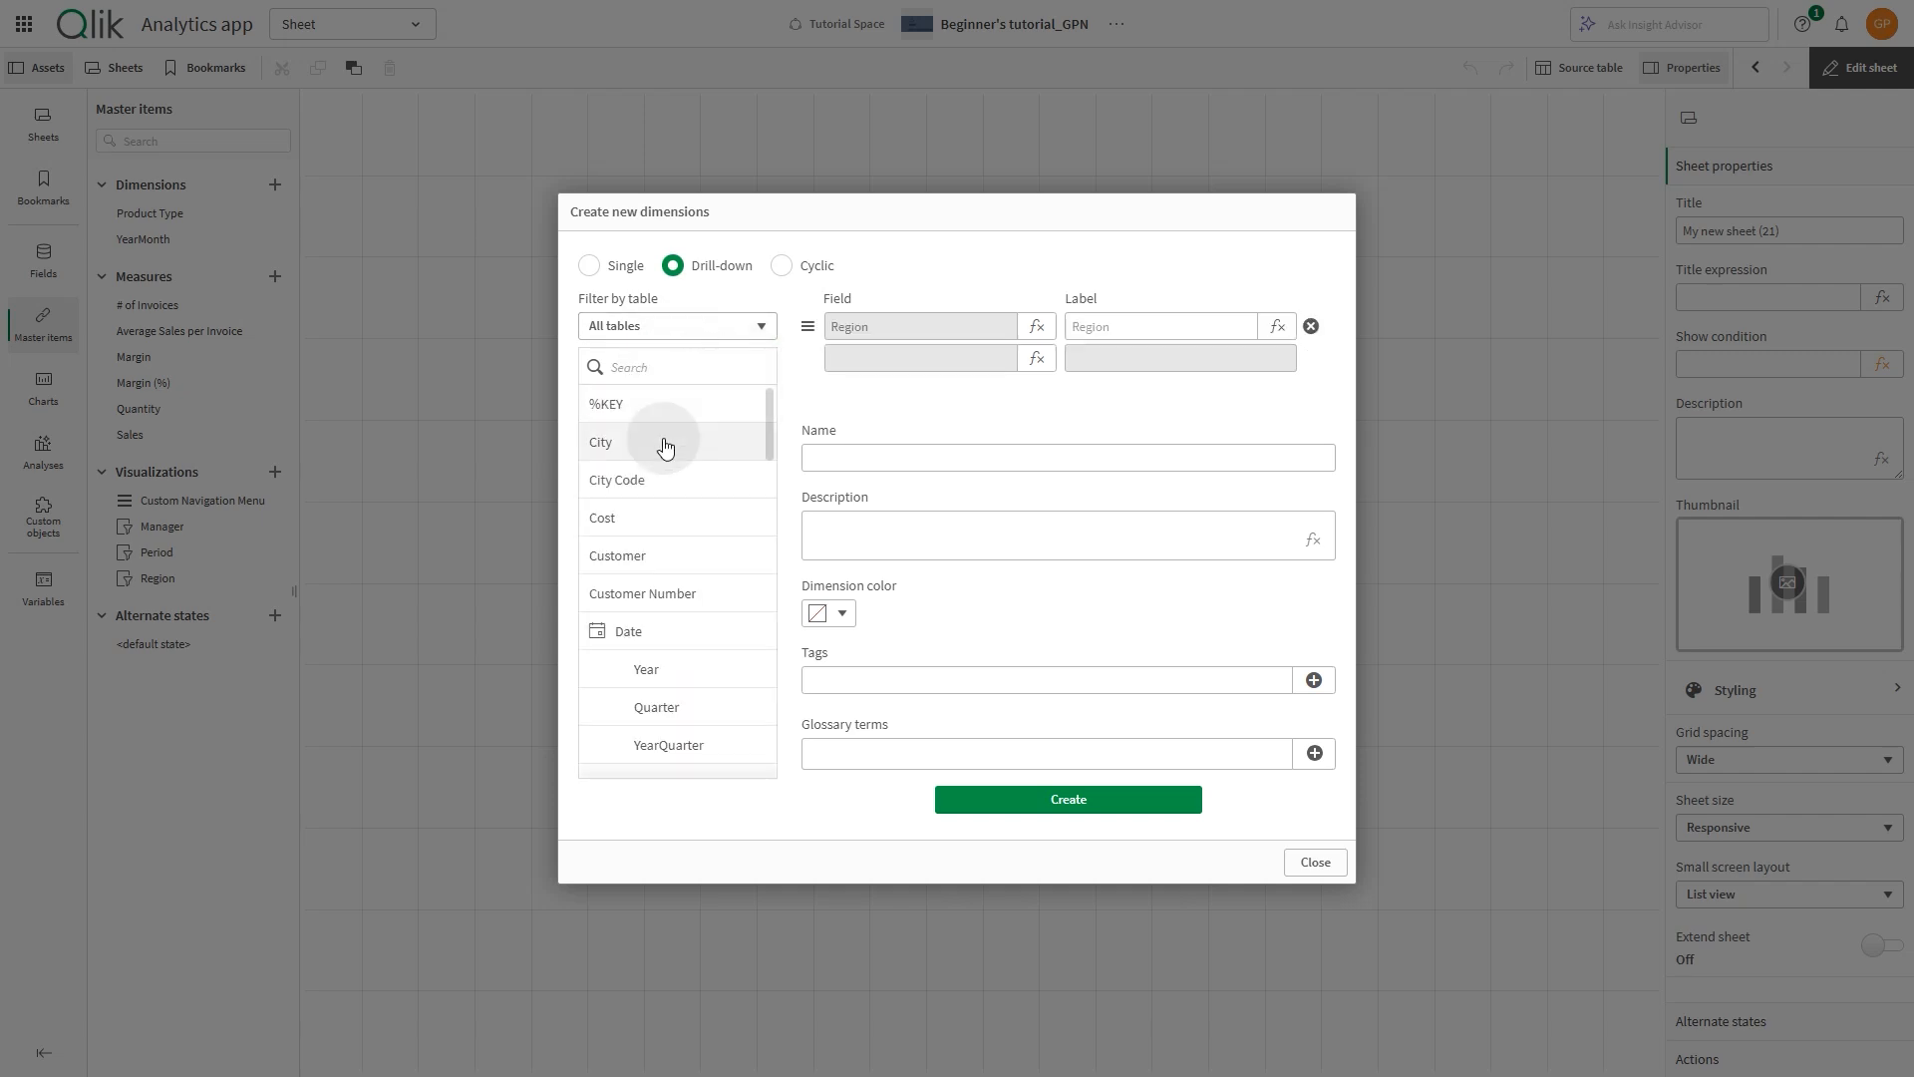
{"action": "left_click", "coordinate": [665, 445]}
{"action": "left_click", "coordinate": [656, 558]}
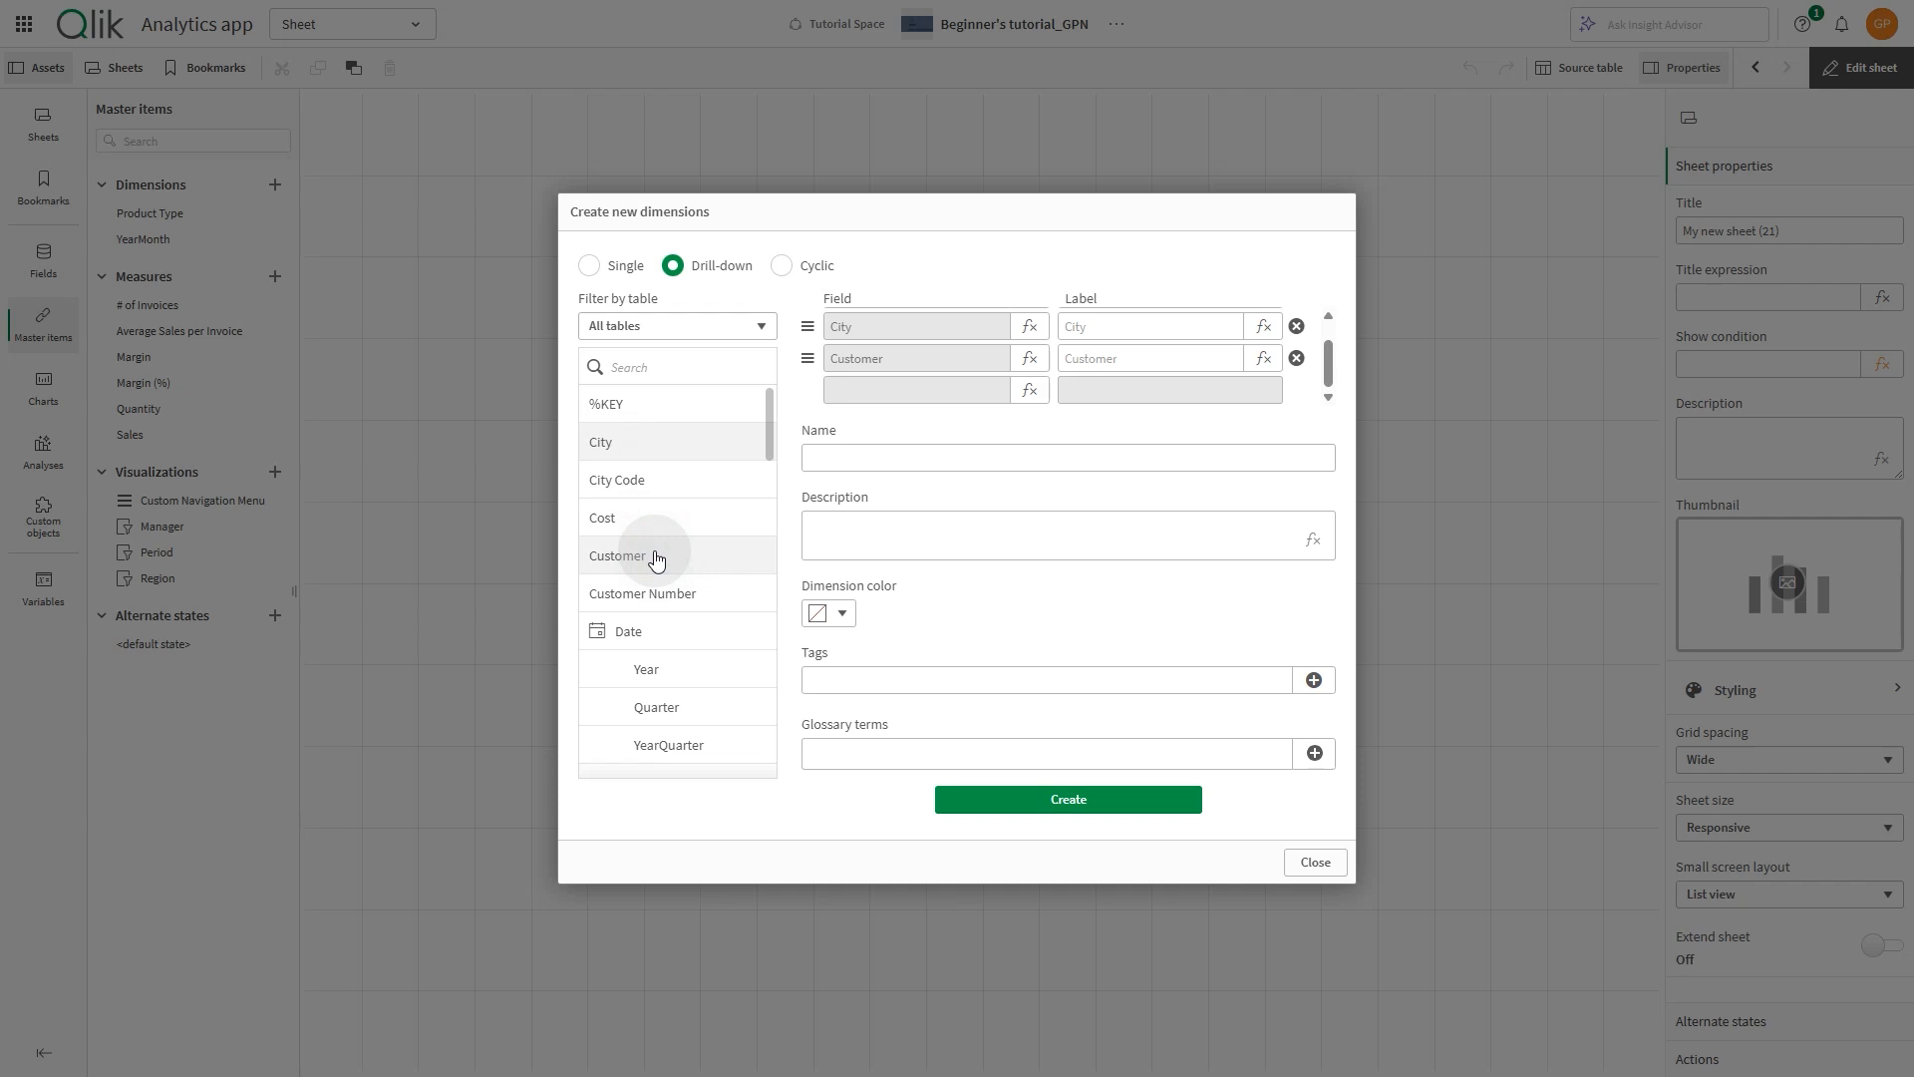
Name the drill-down dimension Region Customer, color it orange, create it and close the dialog
{"action": "left_click", "coordinate": [837, 455]}
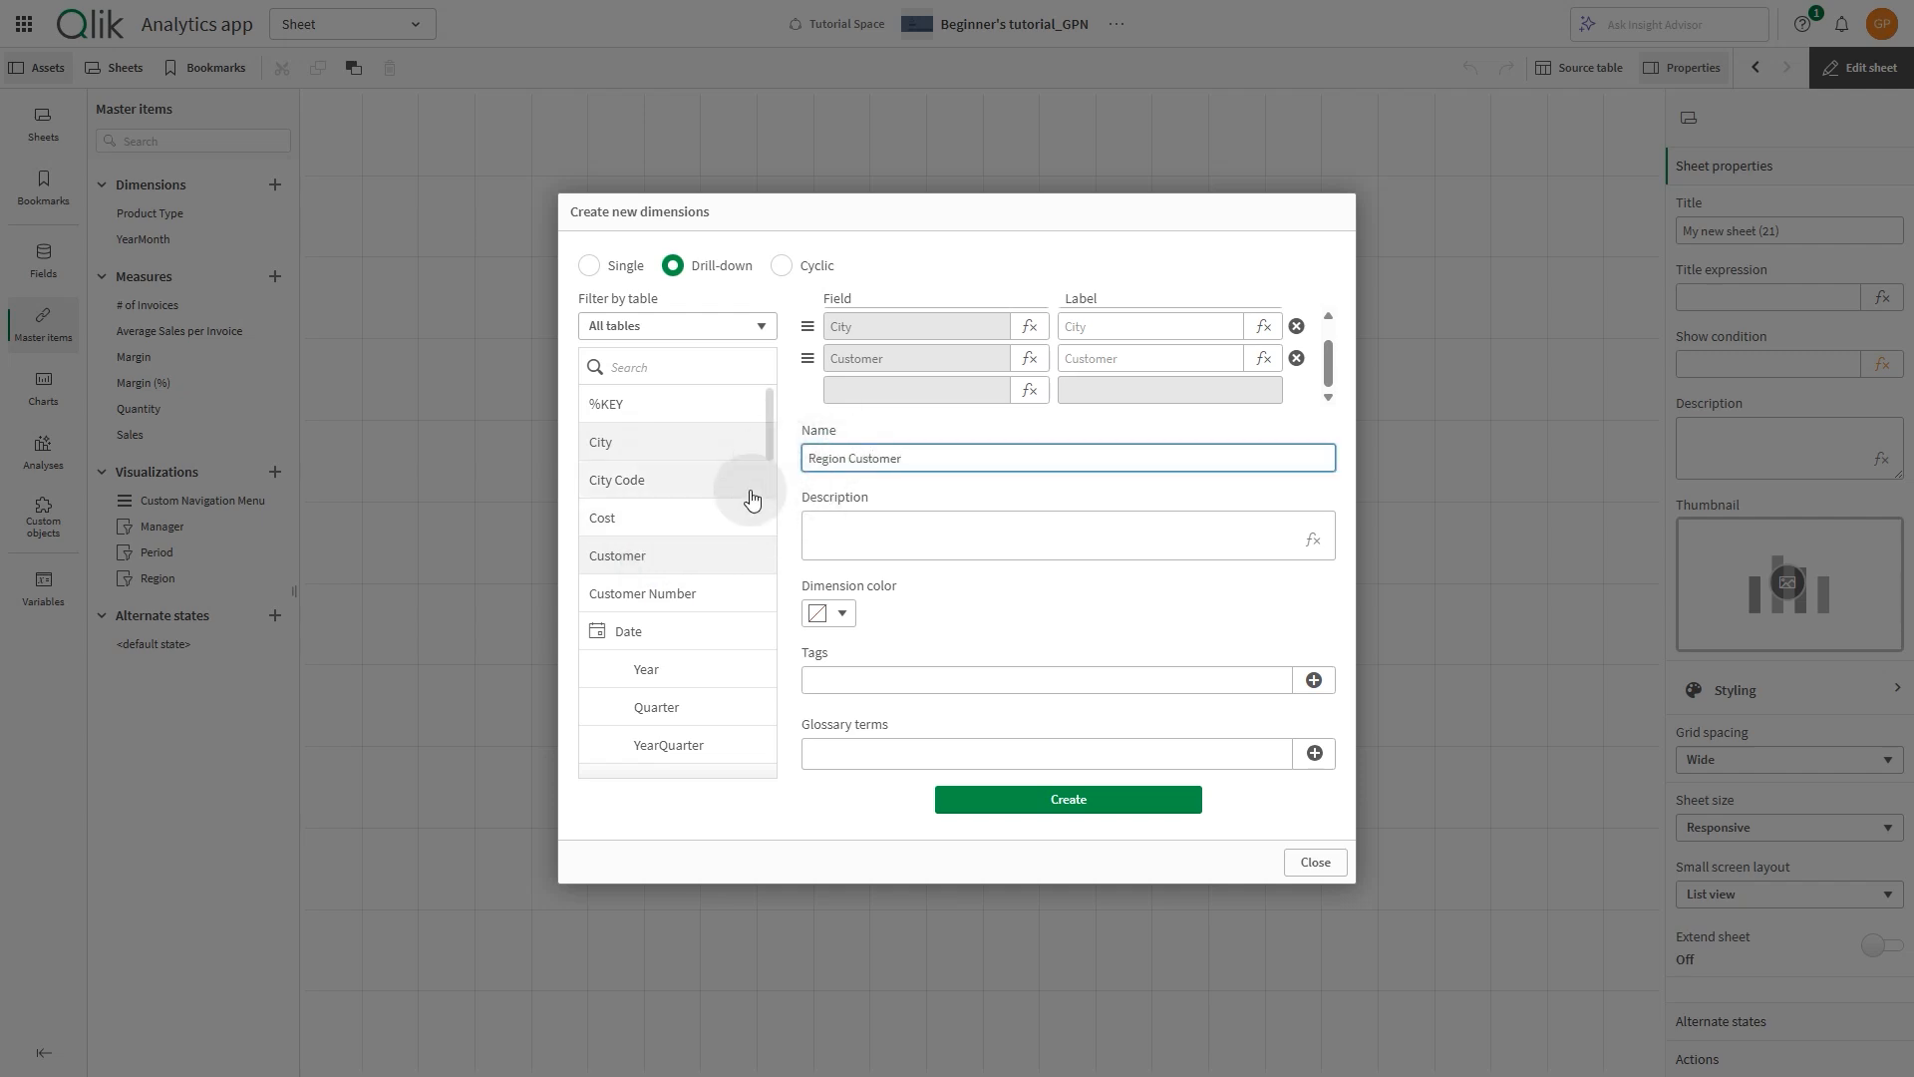
{"action": "left_click", "coordinate": [833, 612]}
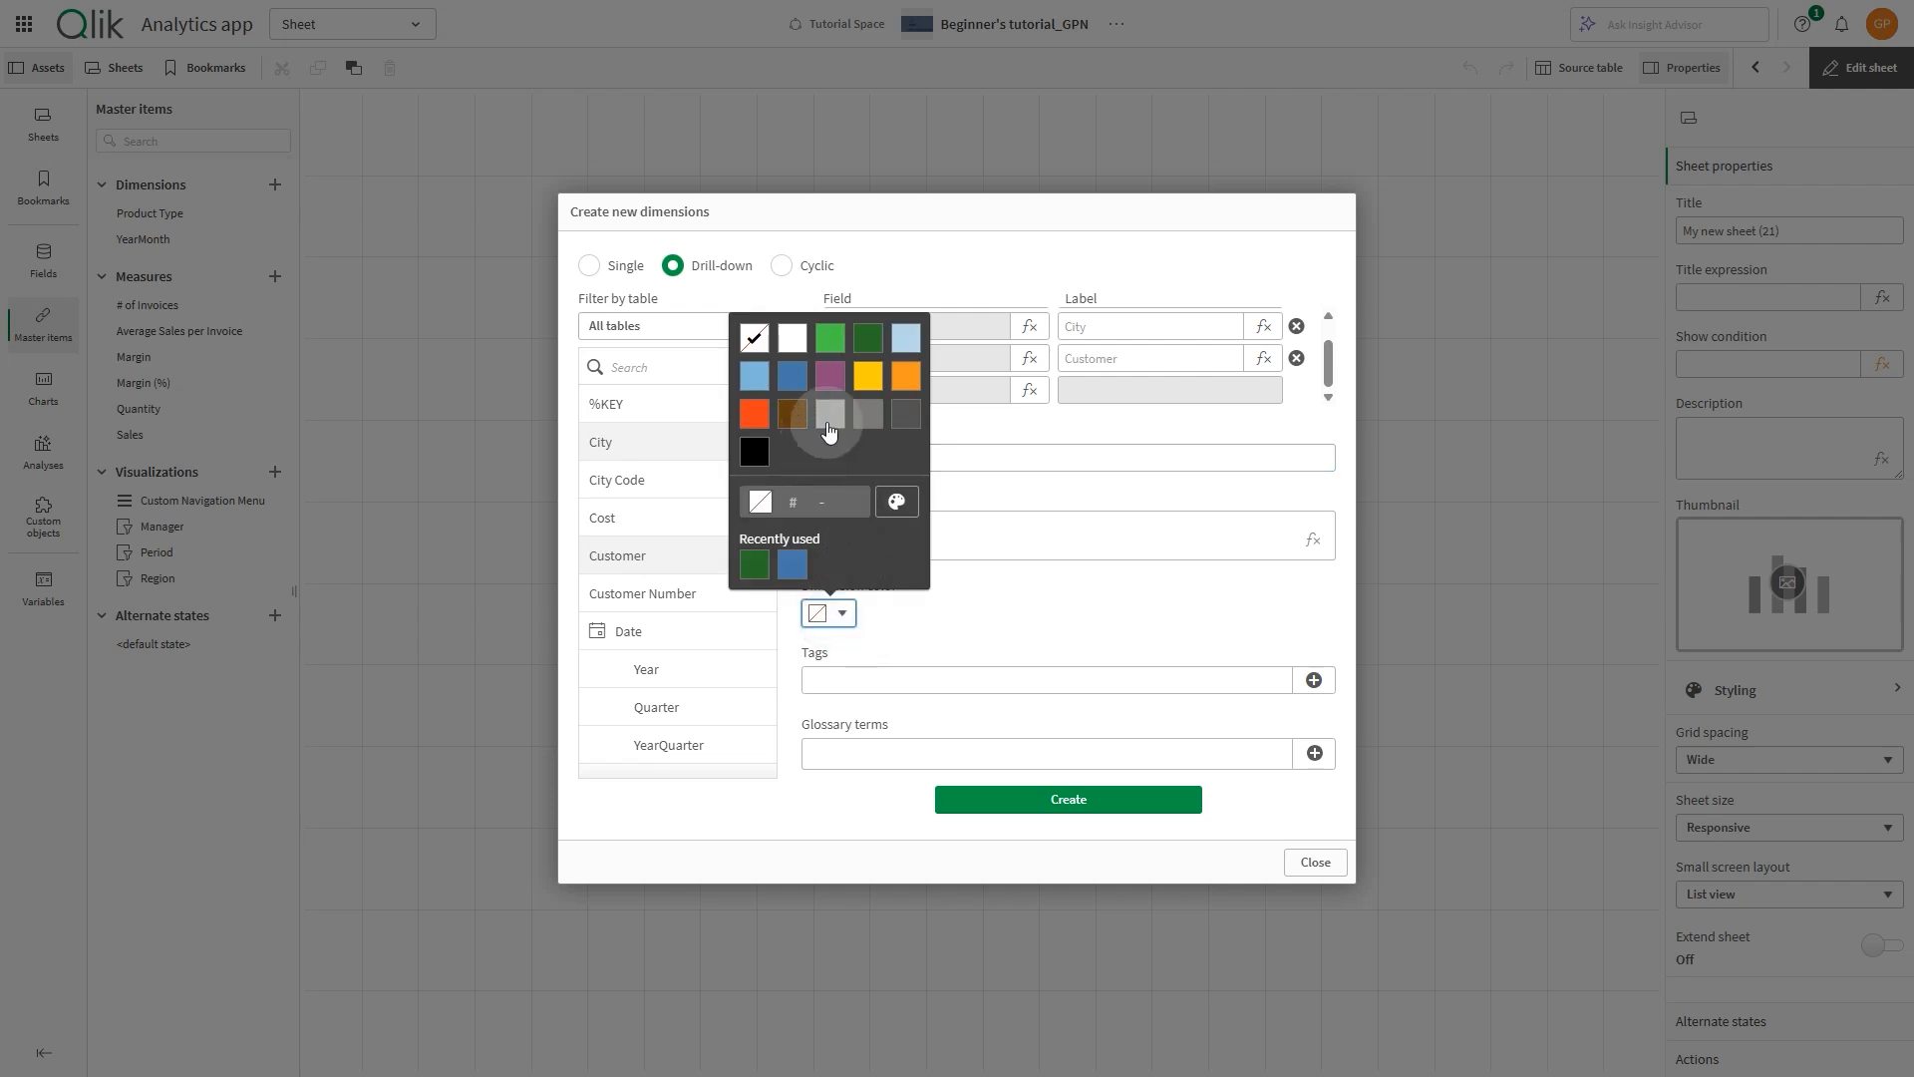
{"action": "left_click", "coordinate": [905, 382]}
{"action": "left_click", "coordinate": [978, 612]}
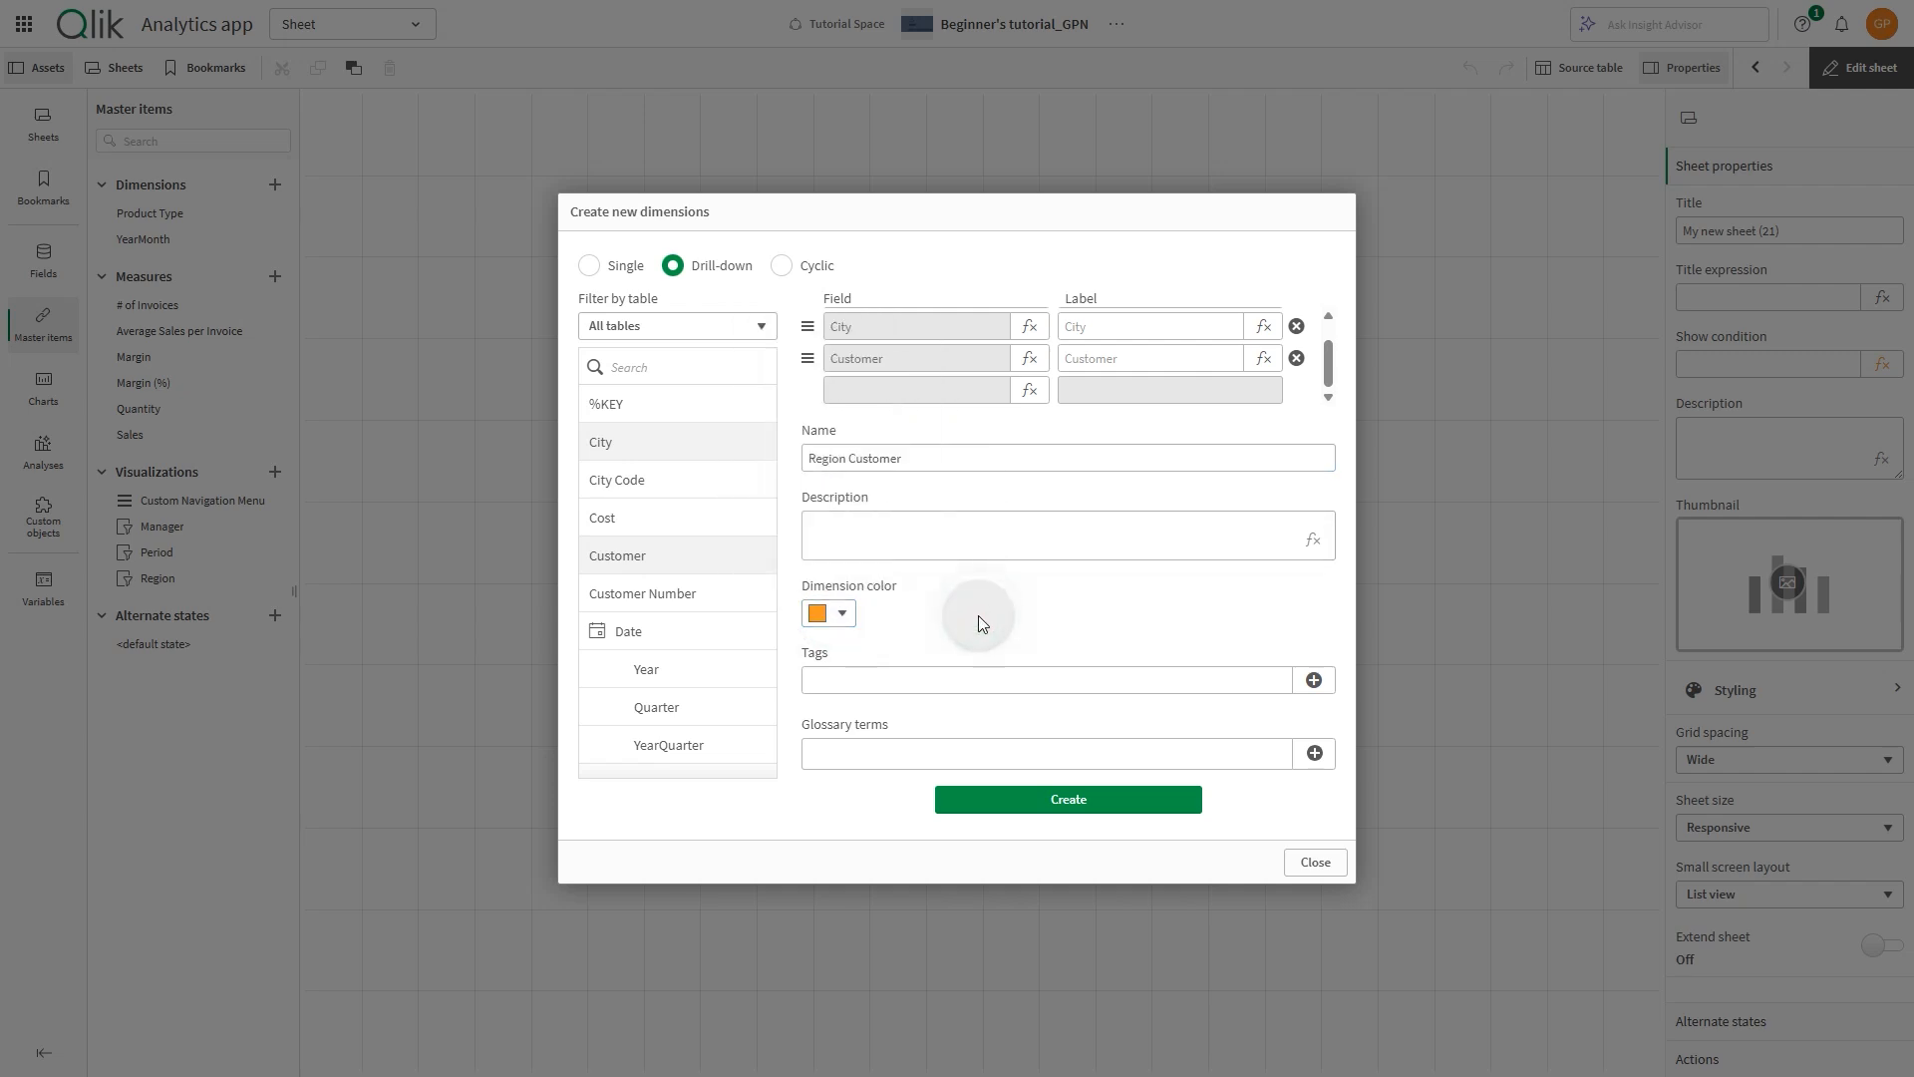
{"action": "left_click", "coordinate": [1073, 792]}
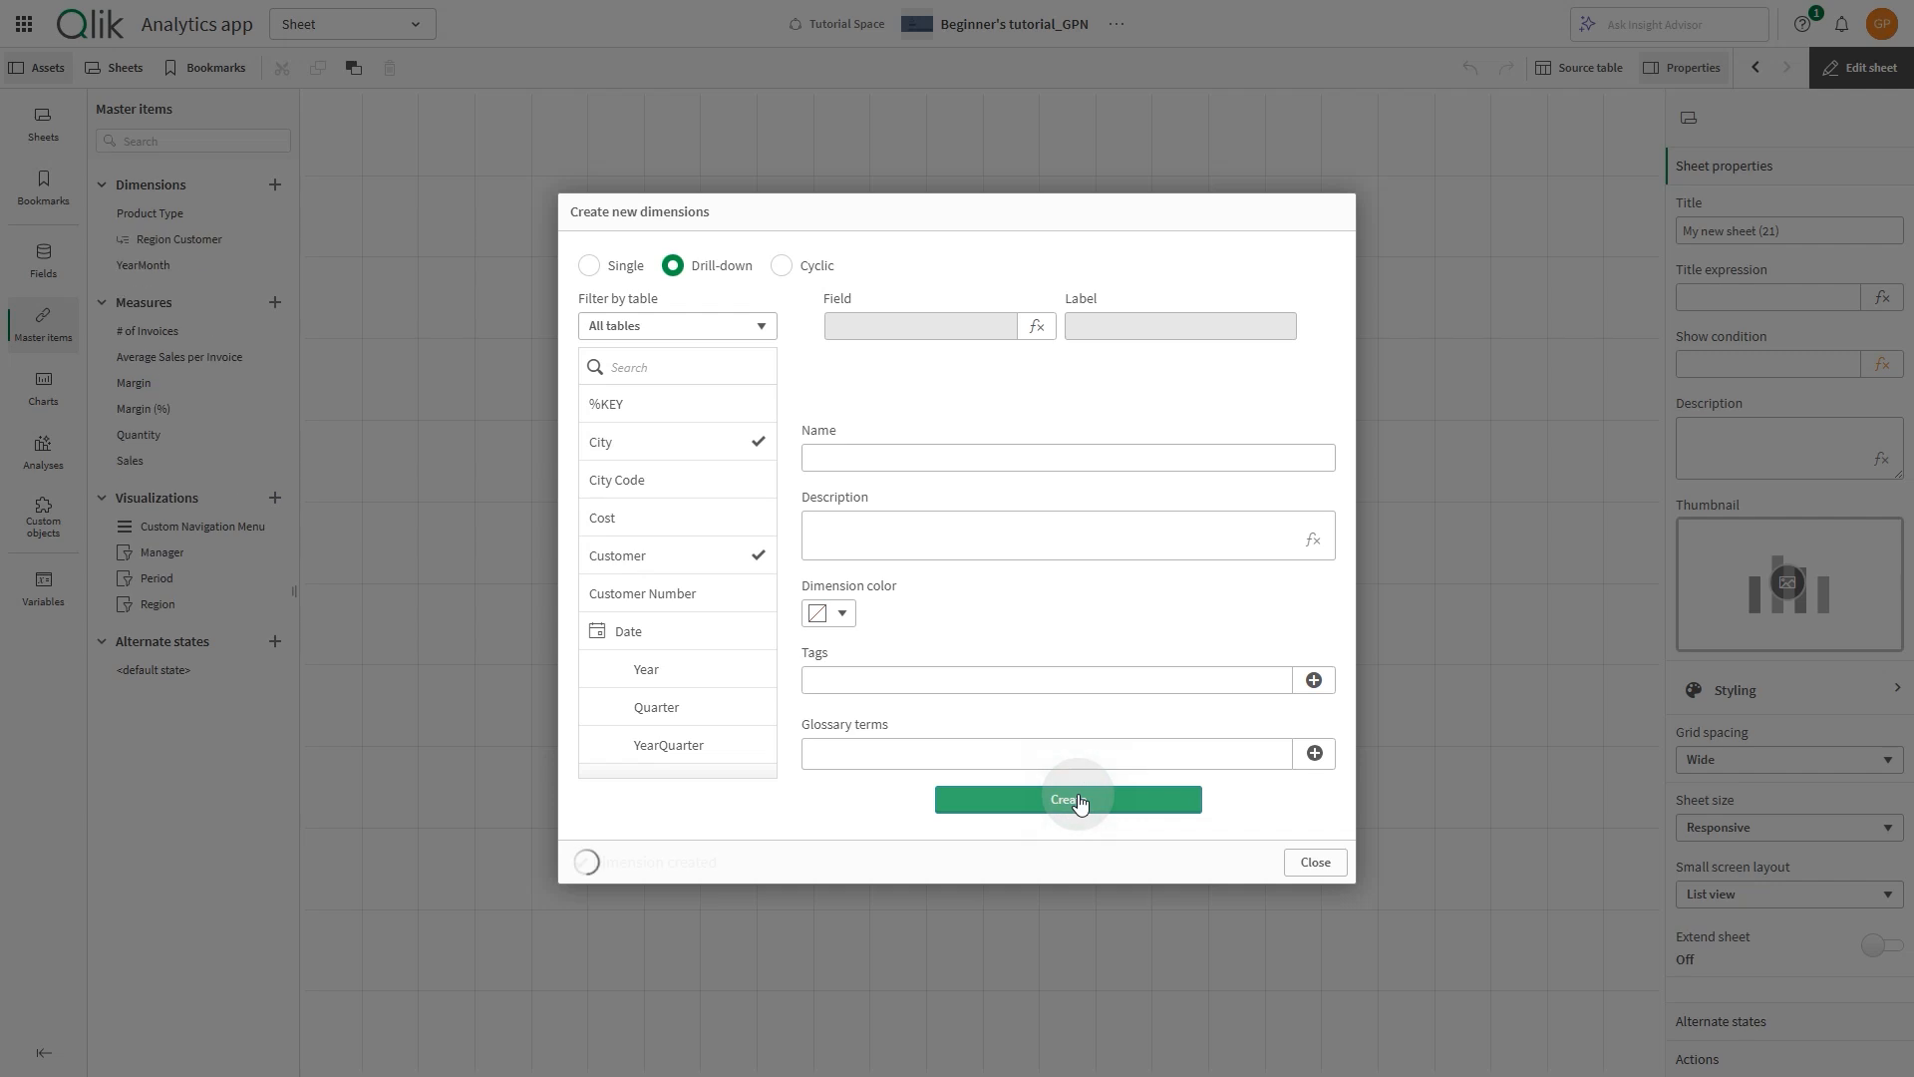
{"action": "left_click", "coordinate": [1313, 861]}
Start a new cyclic master dimension and add Product Group as its first field
{"action": "left_click", "coordinate": [275, 185]}
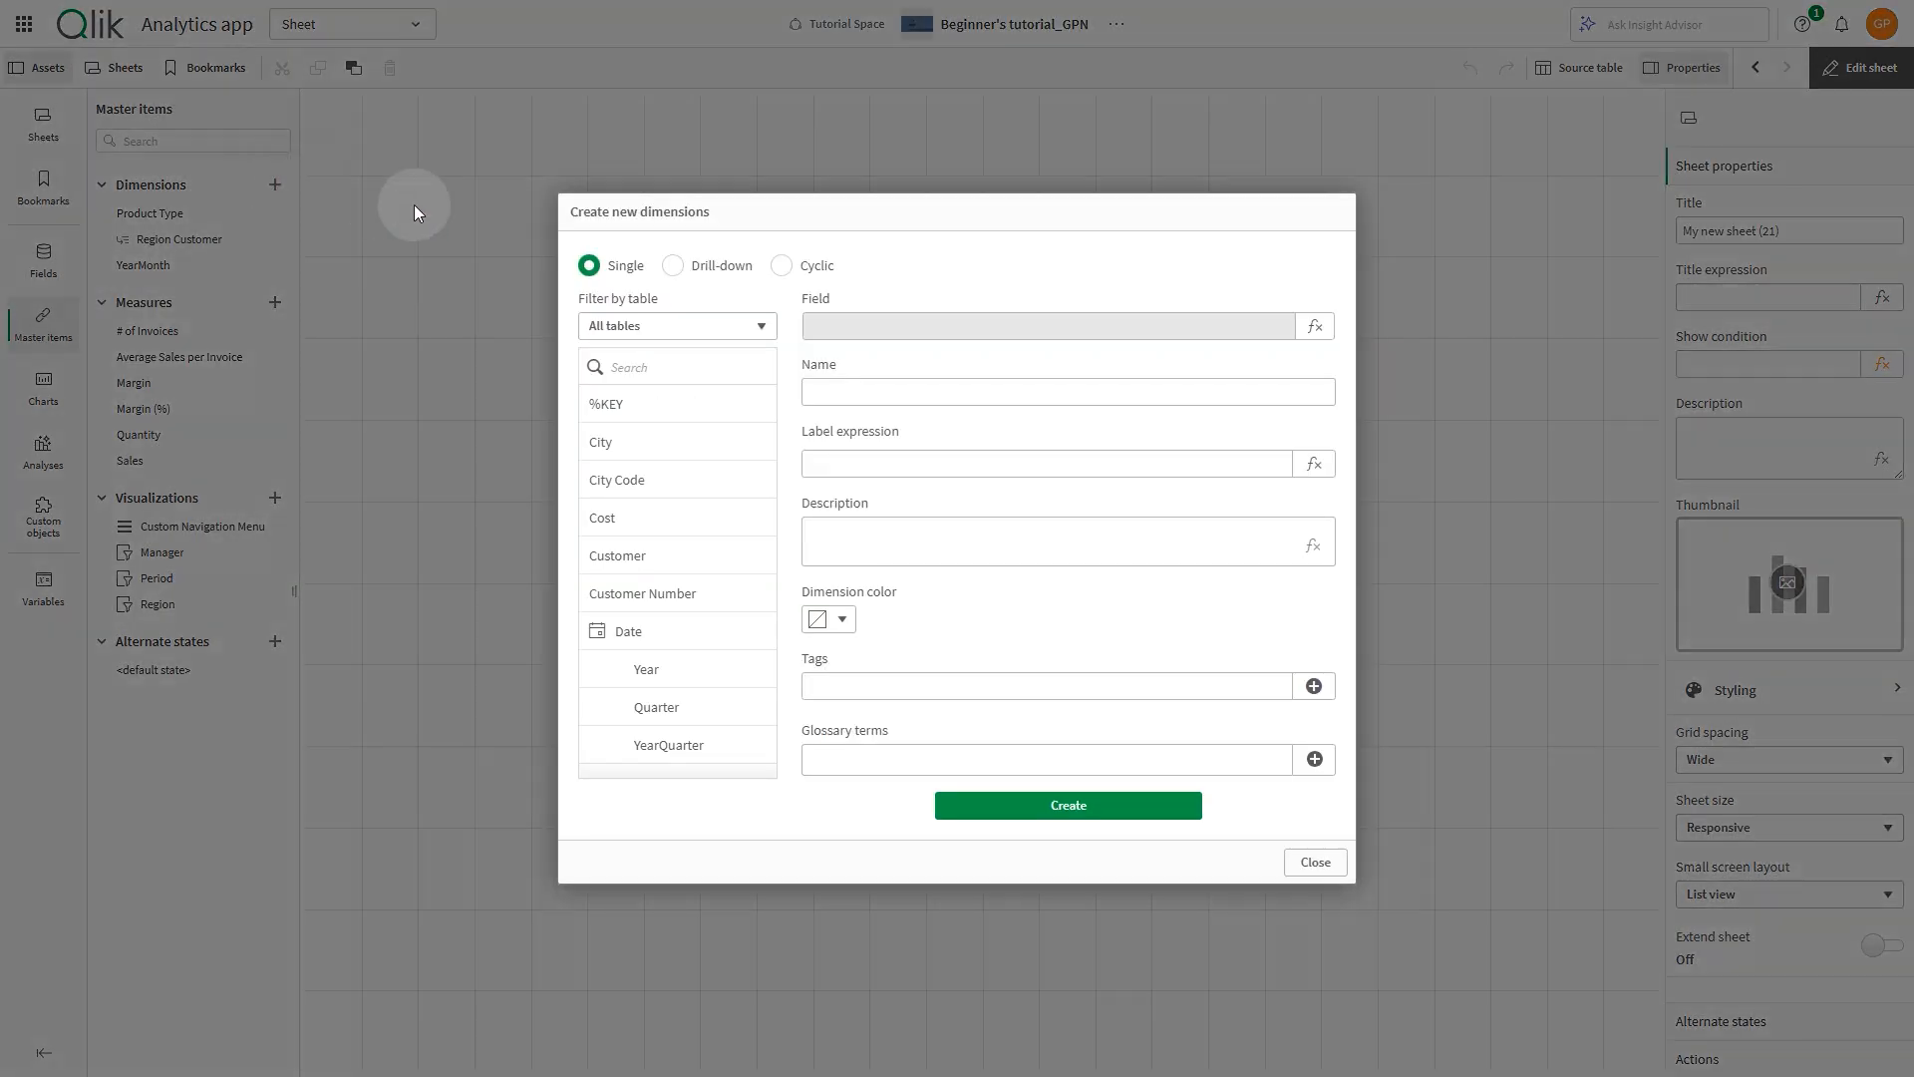
{"action": "left_click", "coordinate": [782, 265]}
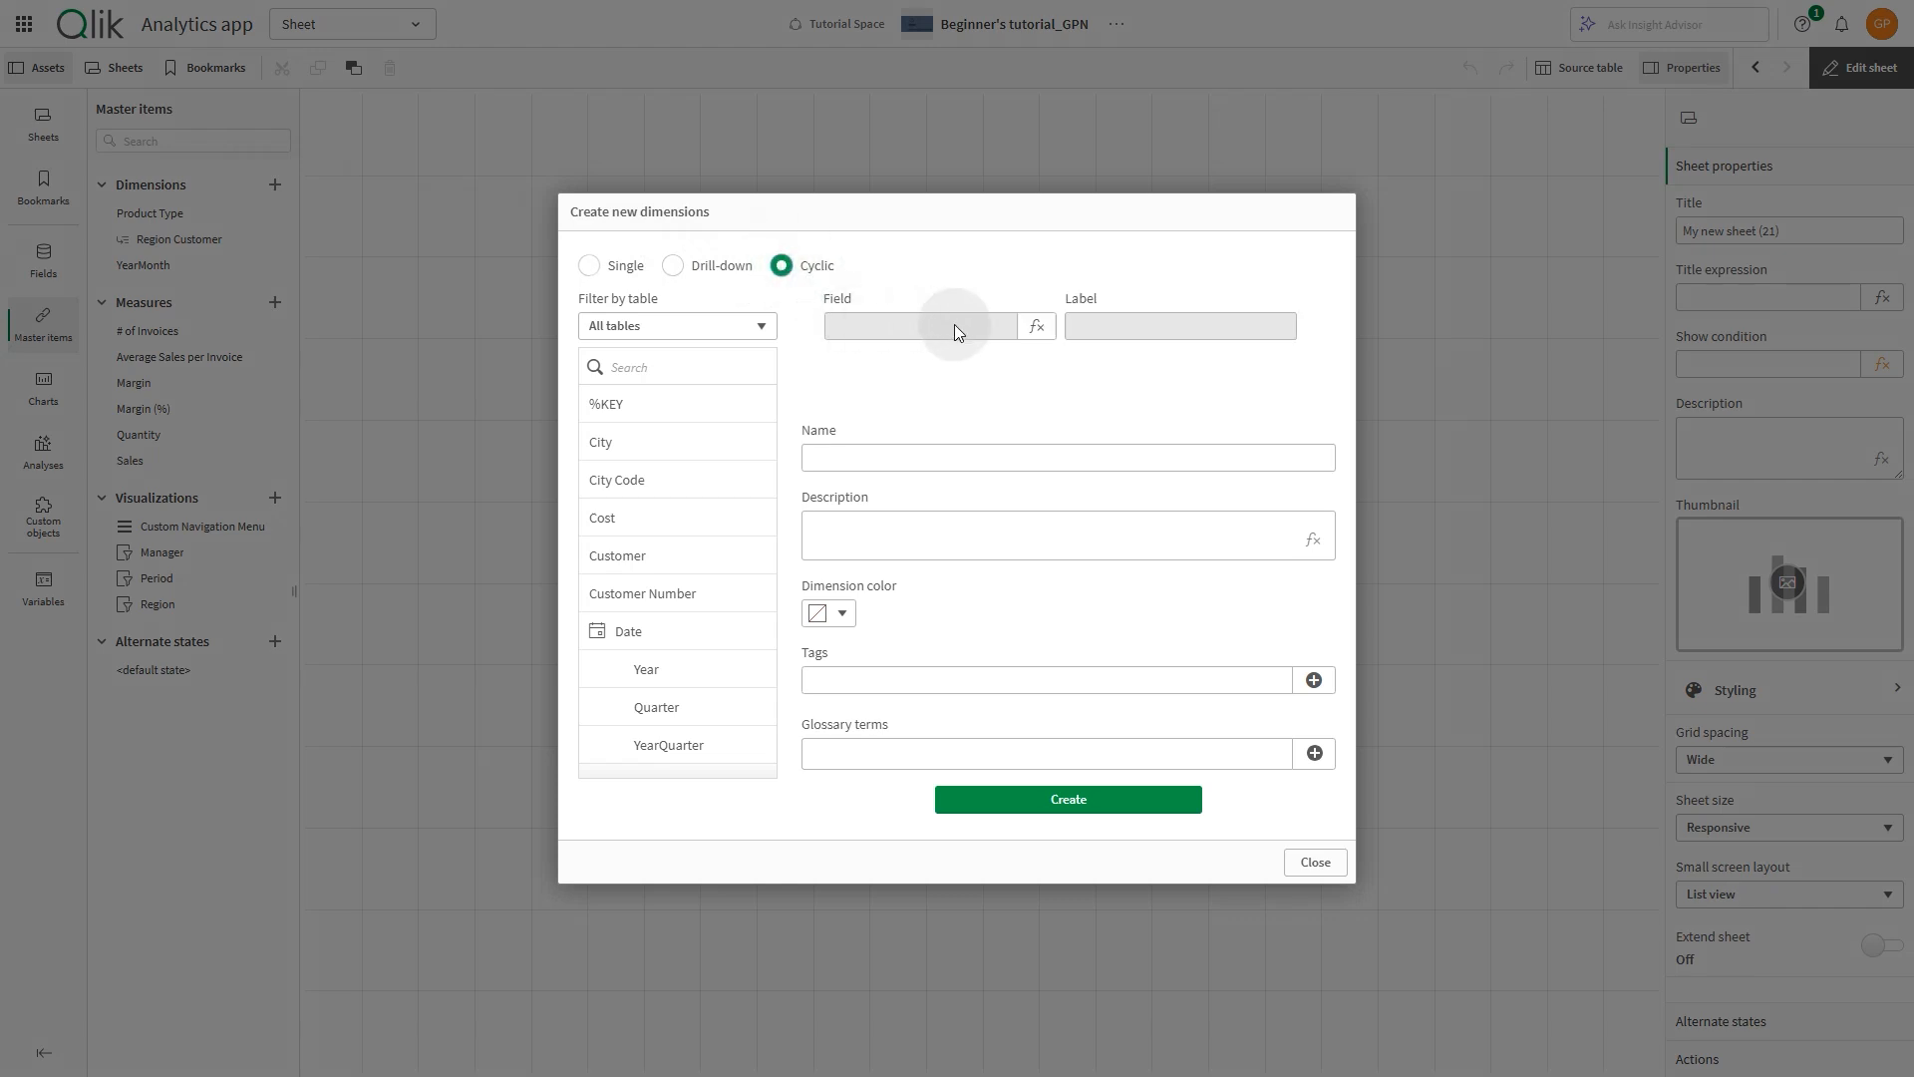
{"action": "left_click", "coordinate": [641, 368]}
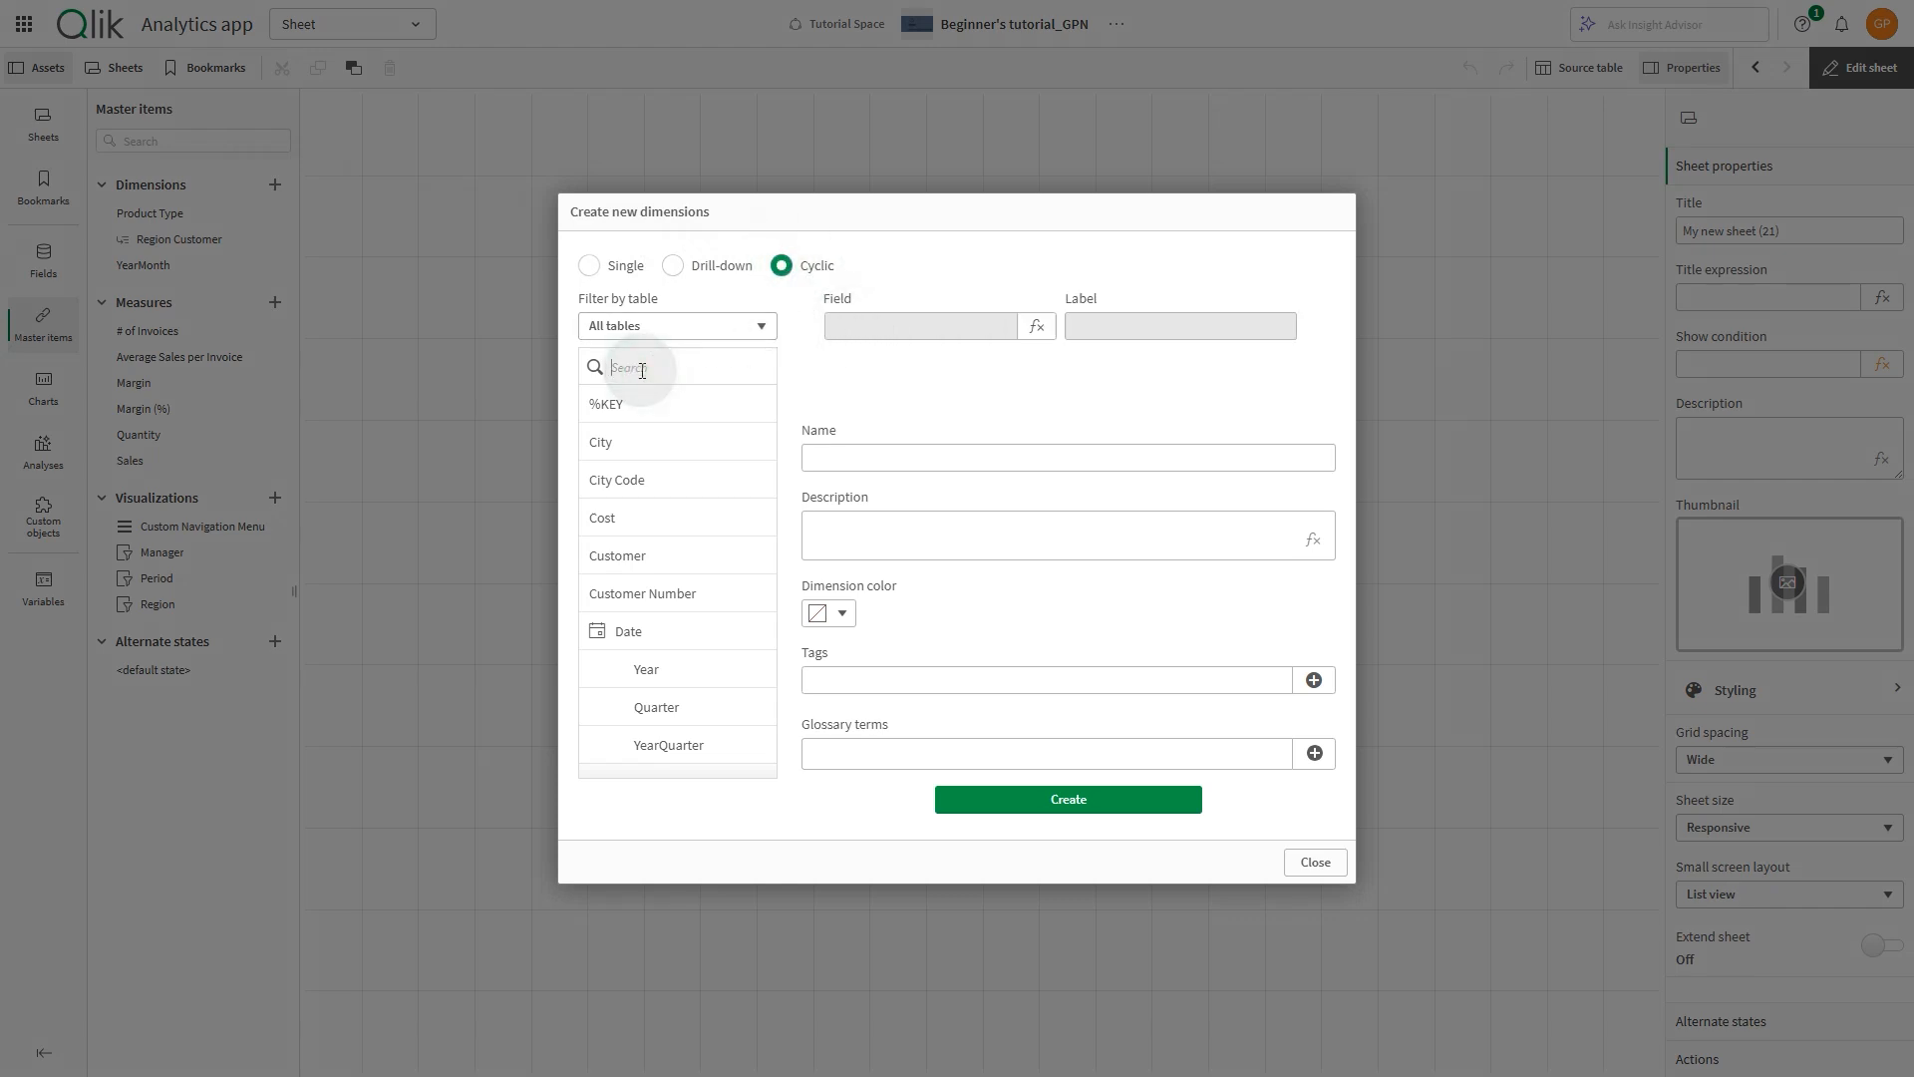
{"action": "type", "text": "Pro"}
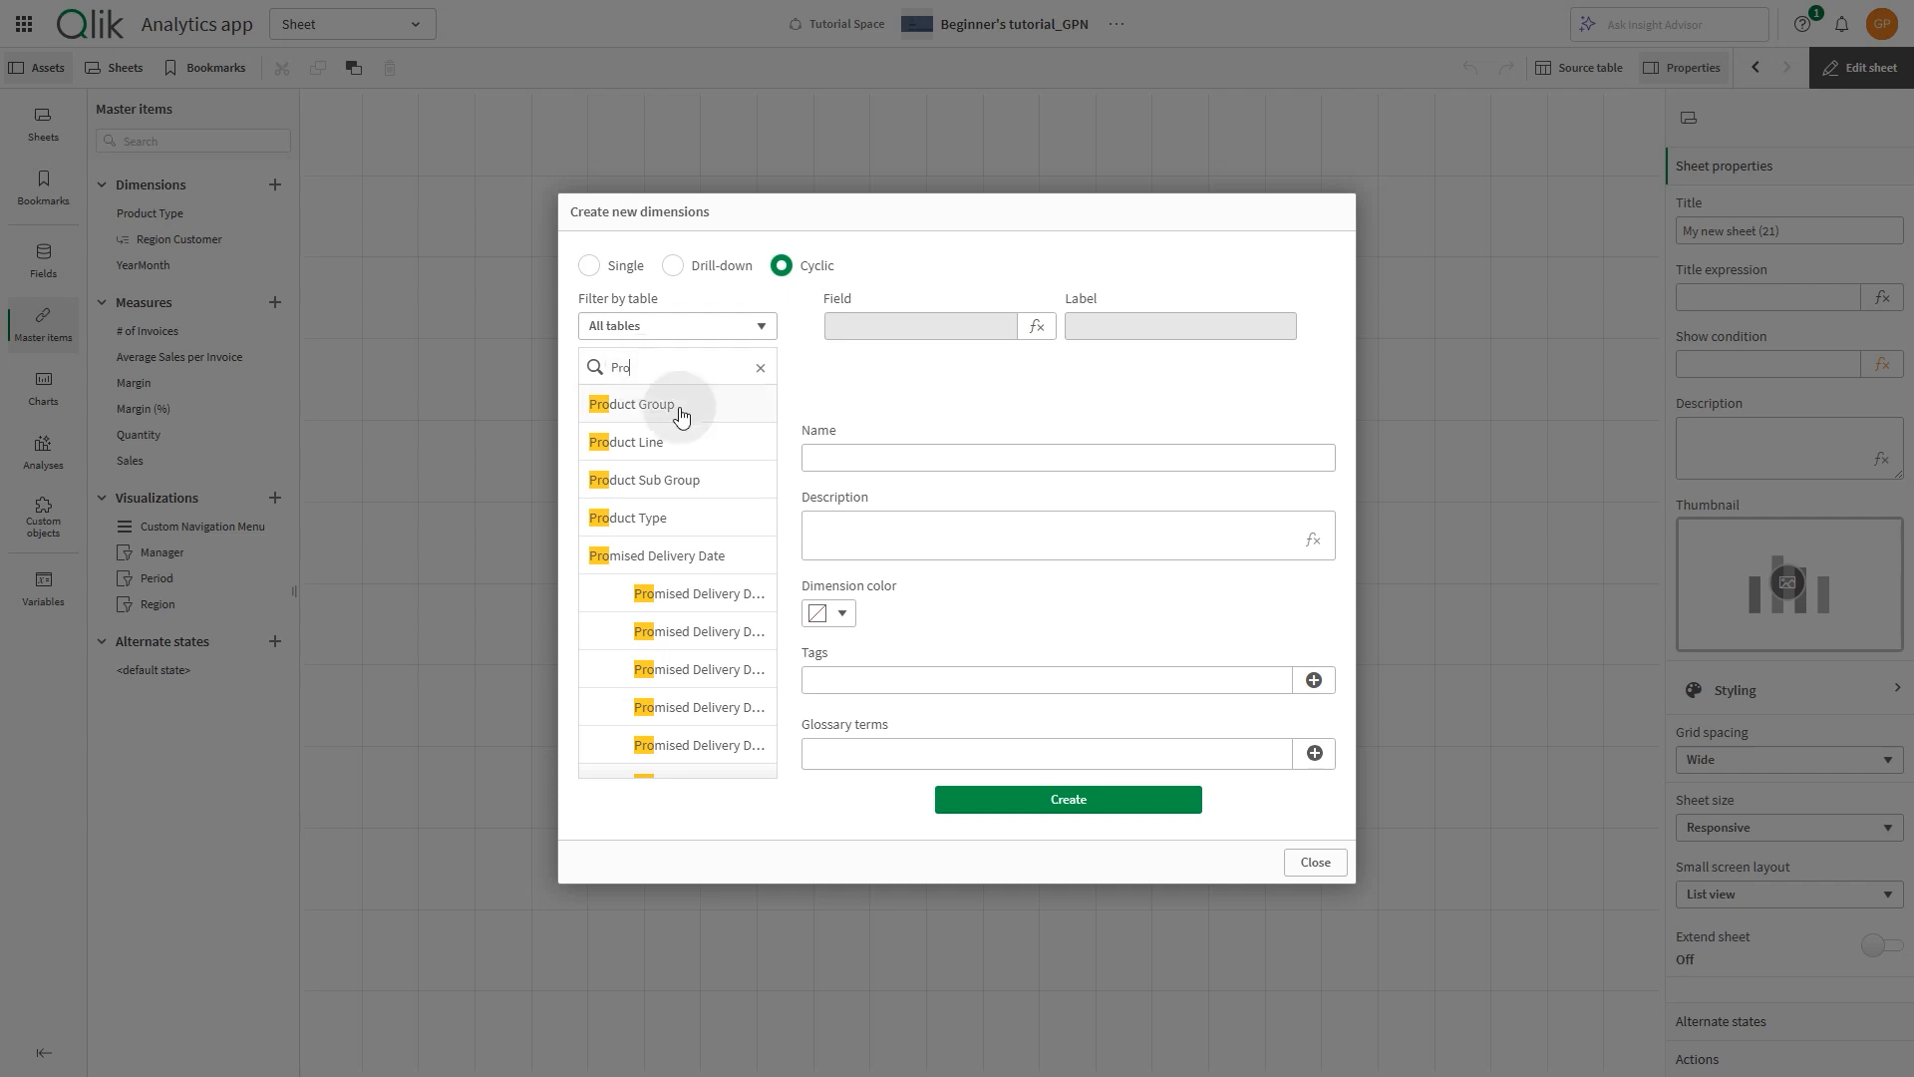
{"action": "left_click", "coordinate": [678, 407]}
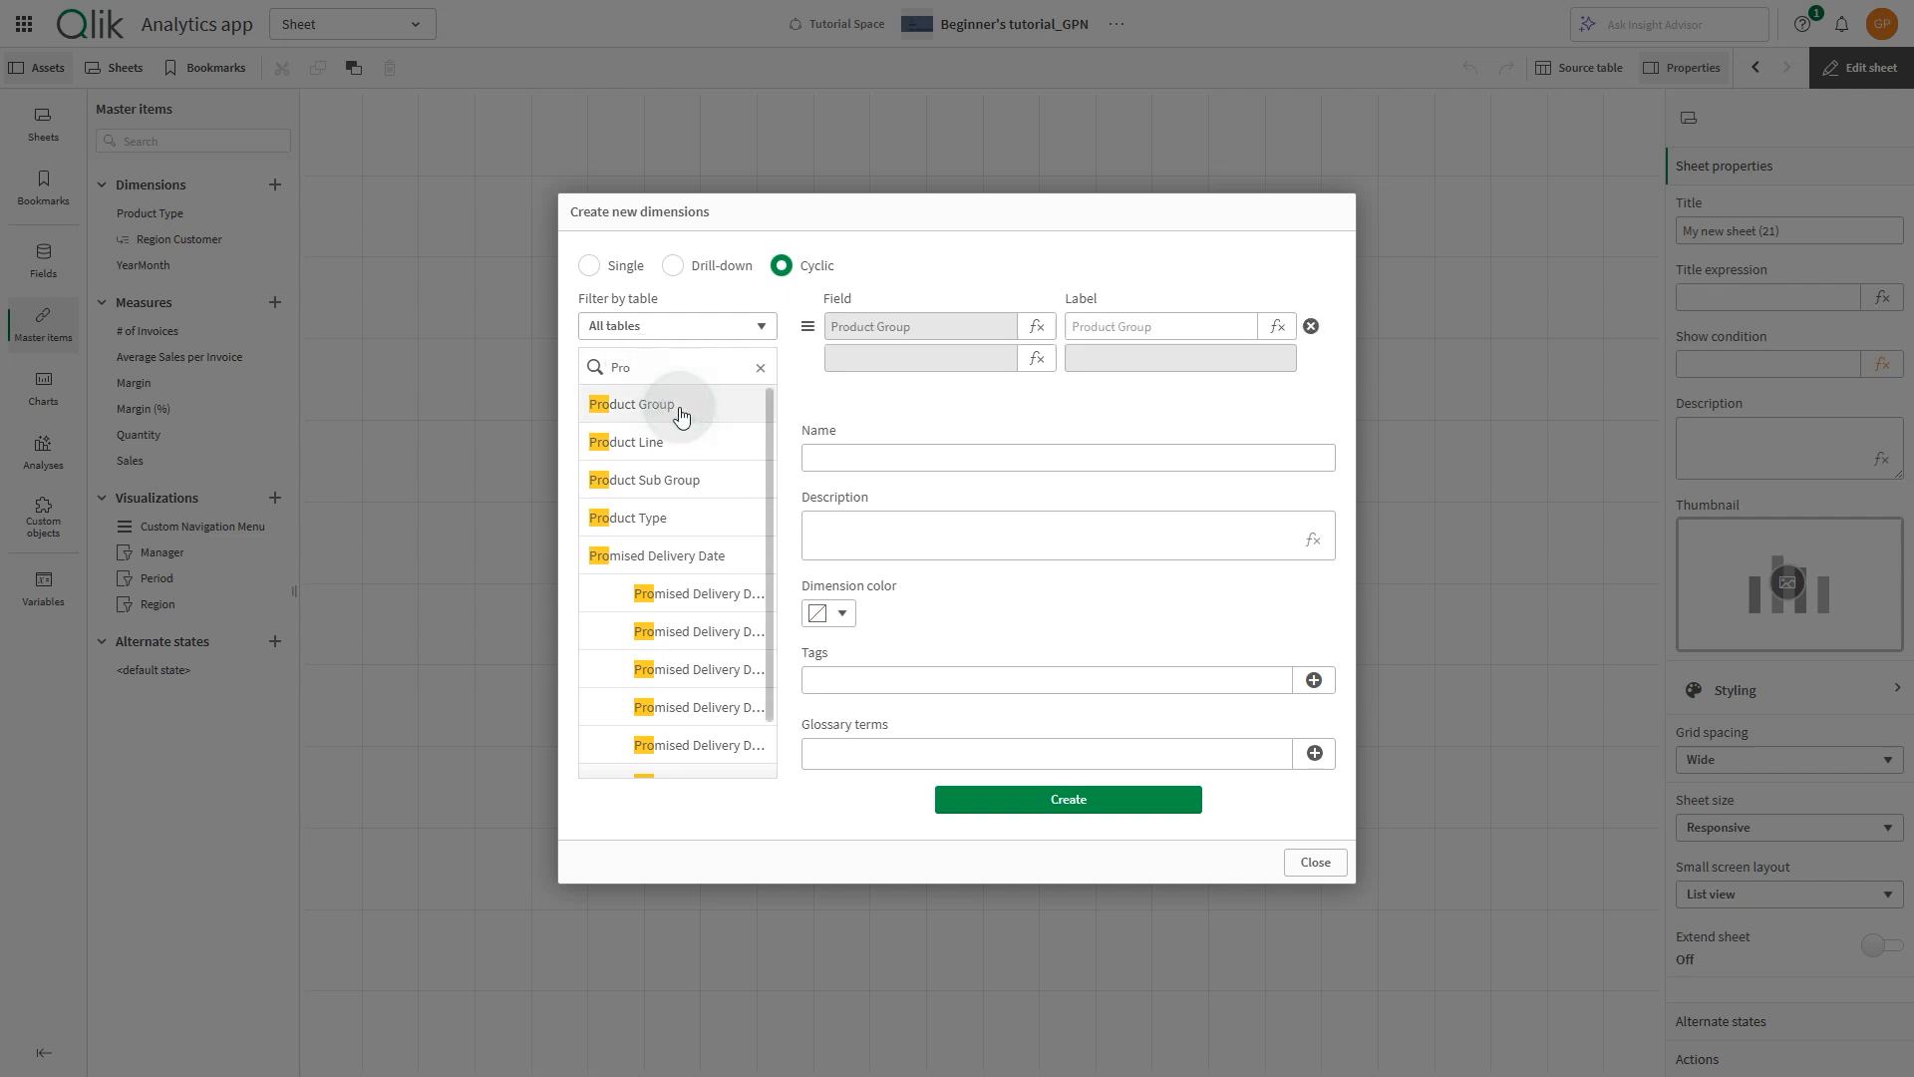
Add the Region and Date.Year fields to the cyclic dimension, in that order
{"action": "double_click", "coordinate": [731, 360]}
{"action": "type", "text": "Reg"}
{"action": "left_click", "coordinate": [700, 399]}
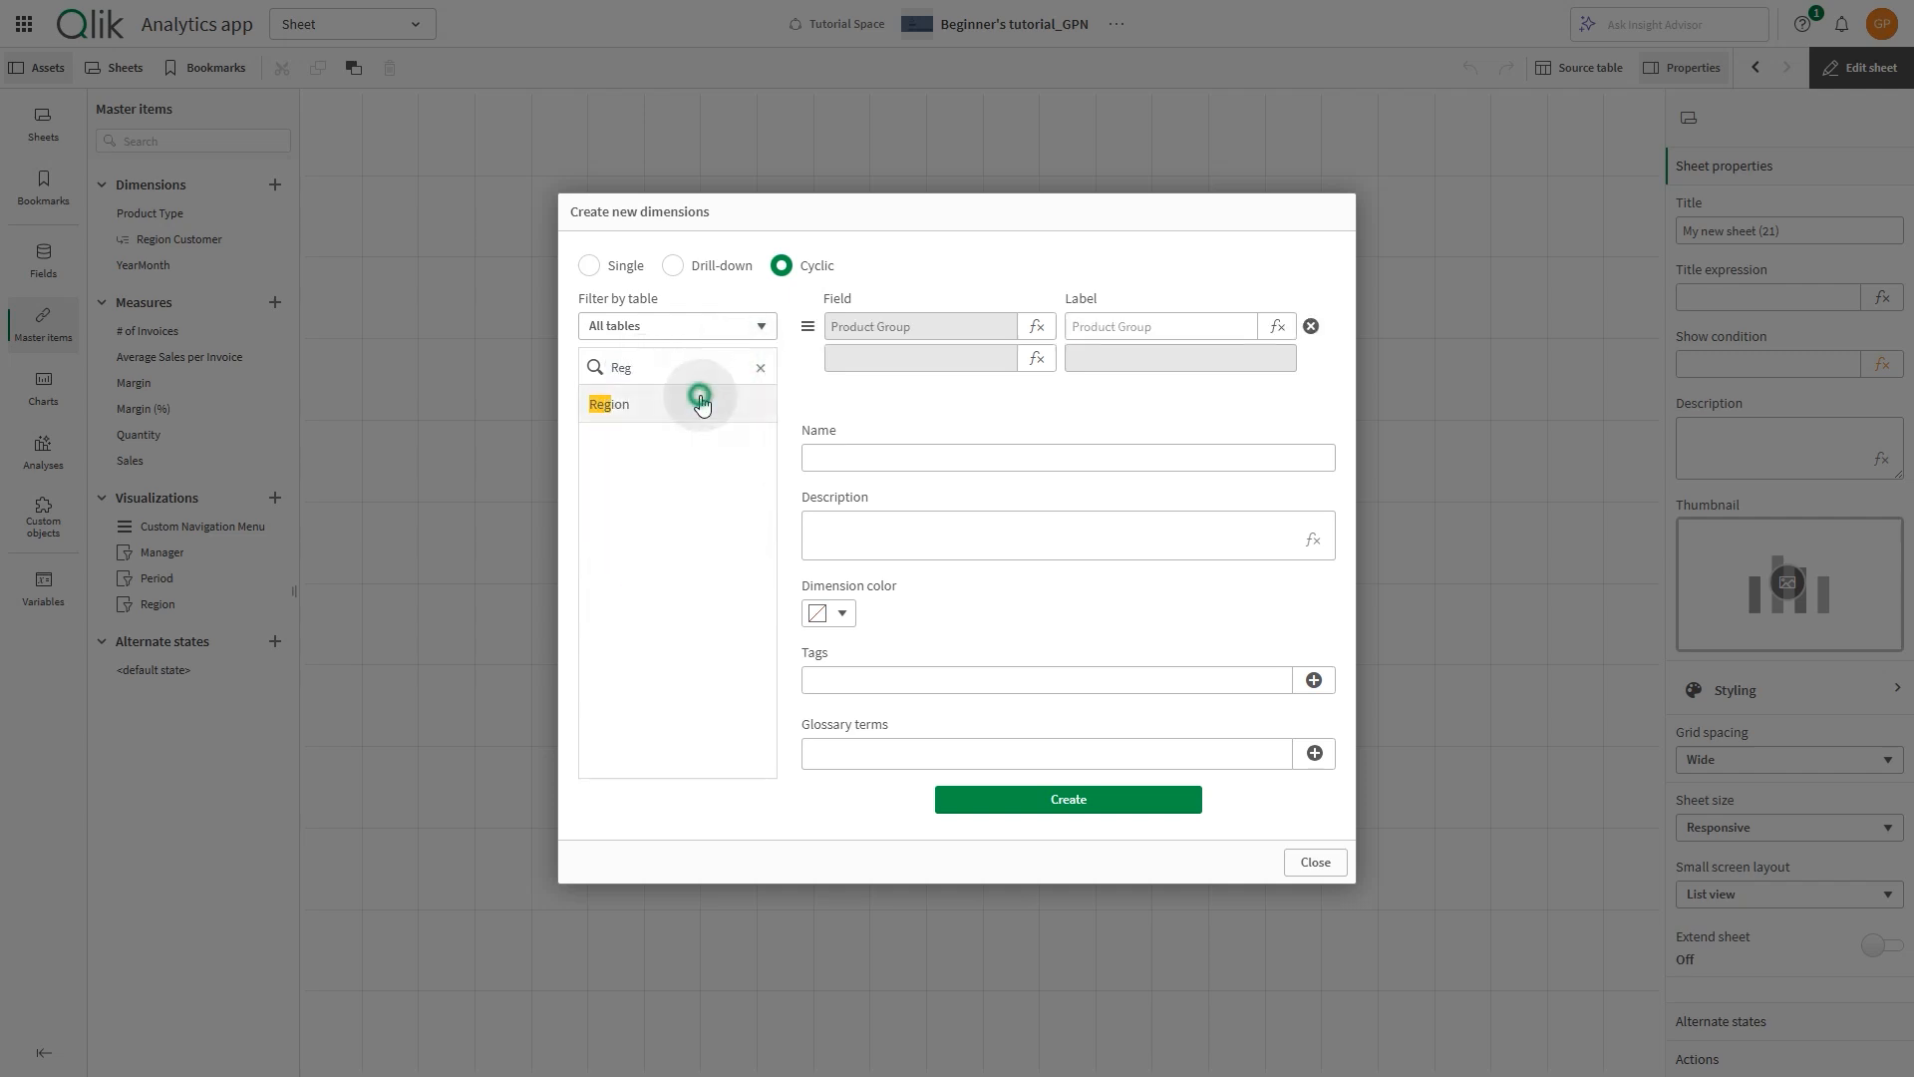
{"action": "double_click", "coordinate": [700, 376]}
{"action": "type", "text": "Yer"}
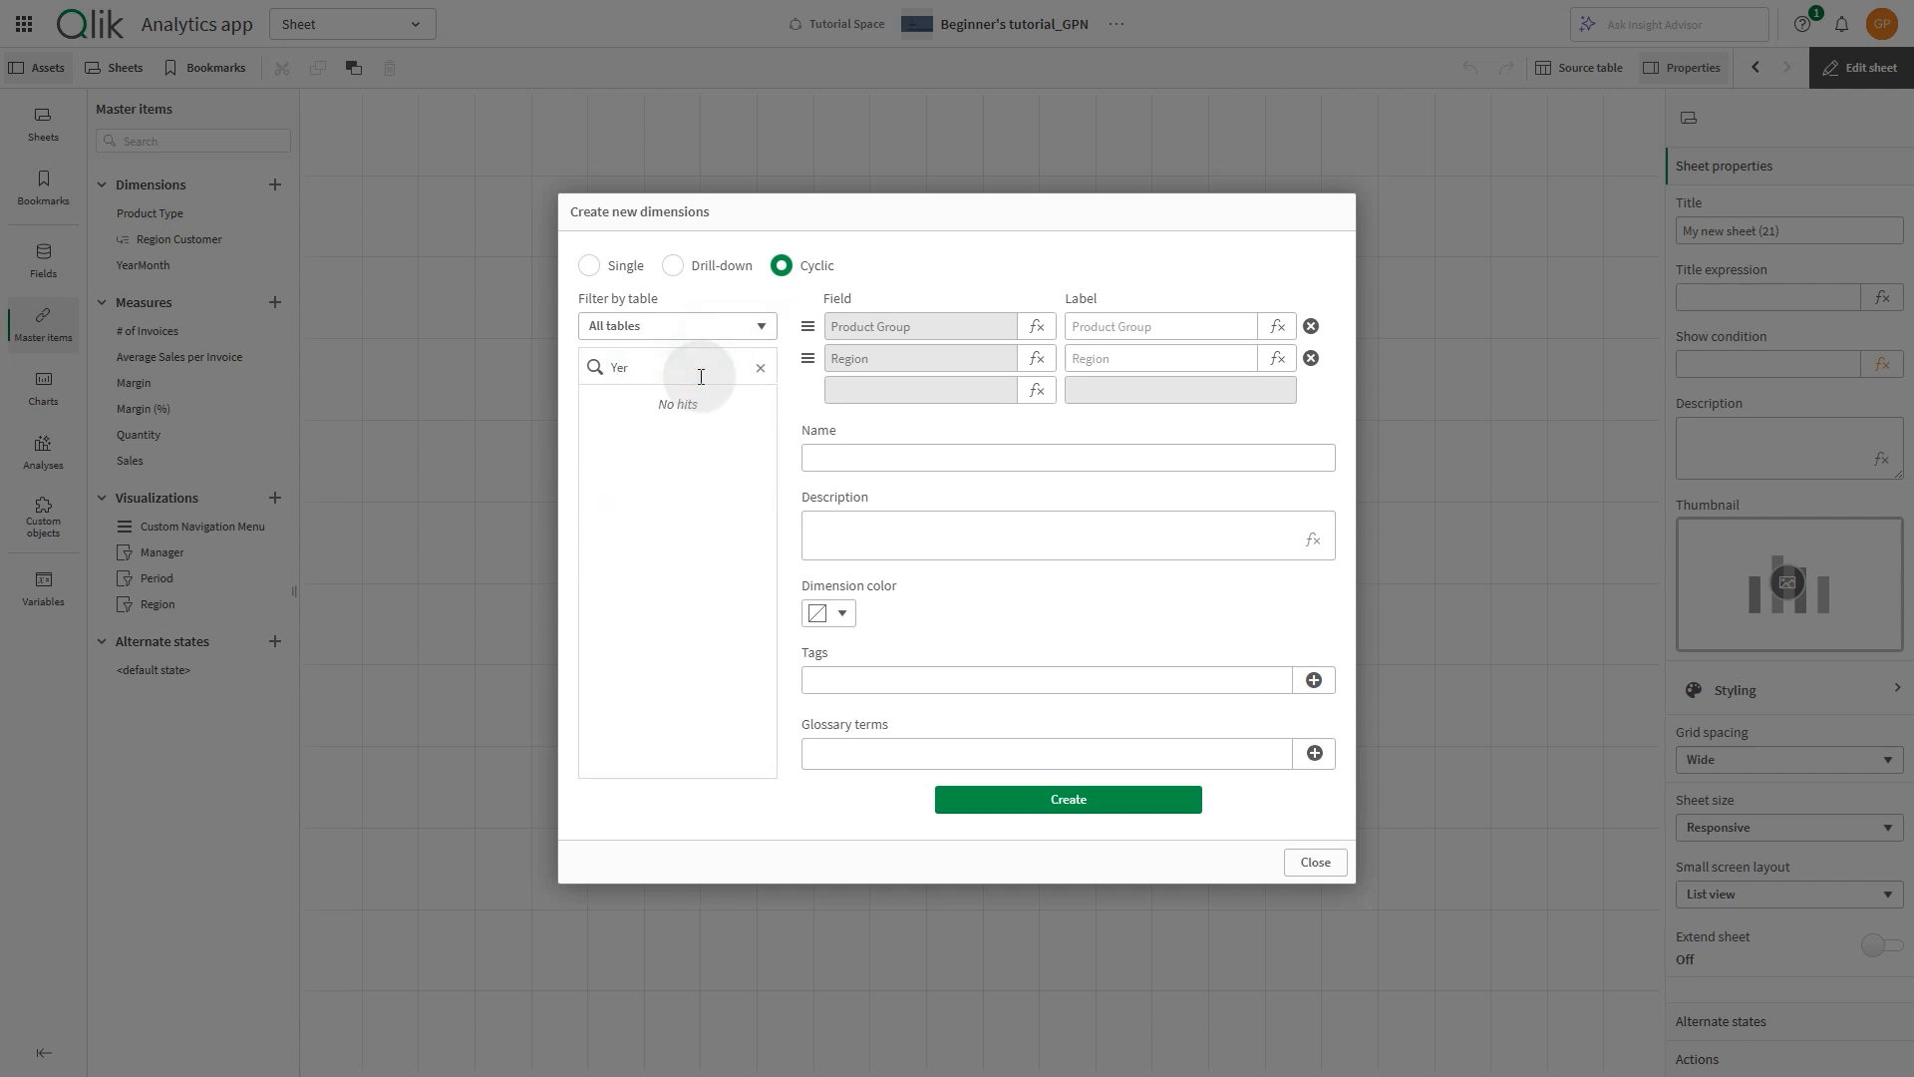
{"action": "key", "text": "BackSpace"}
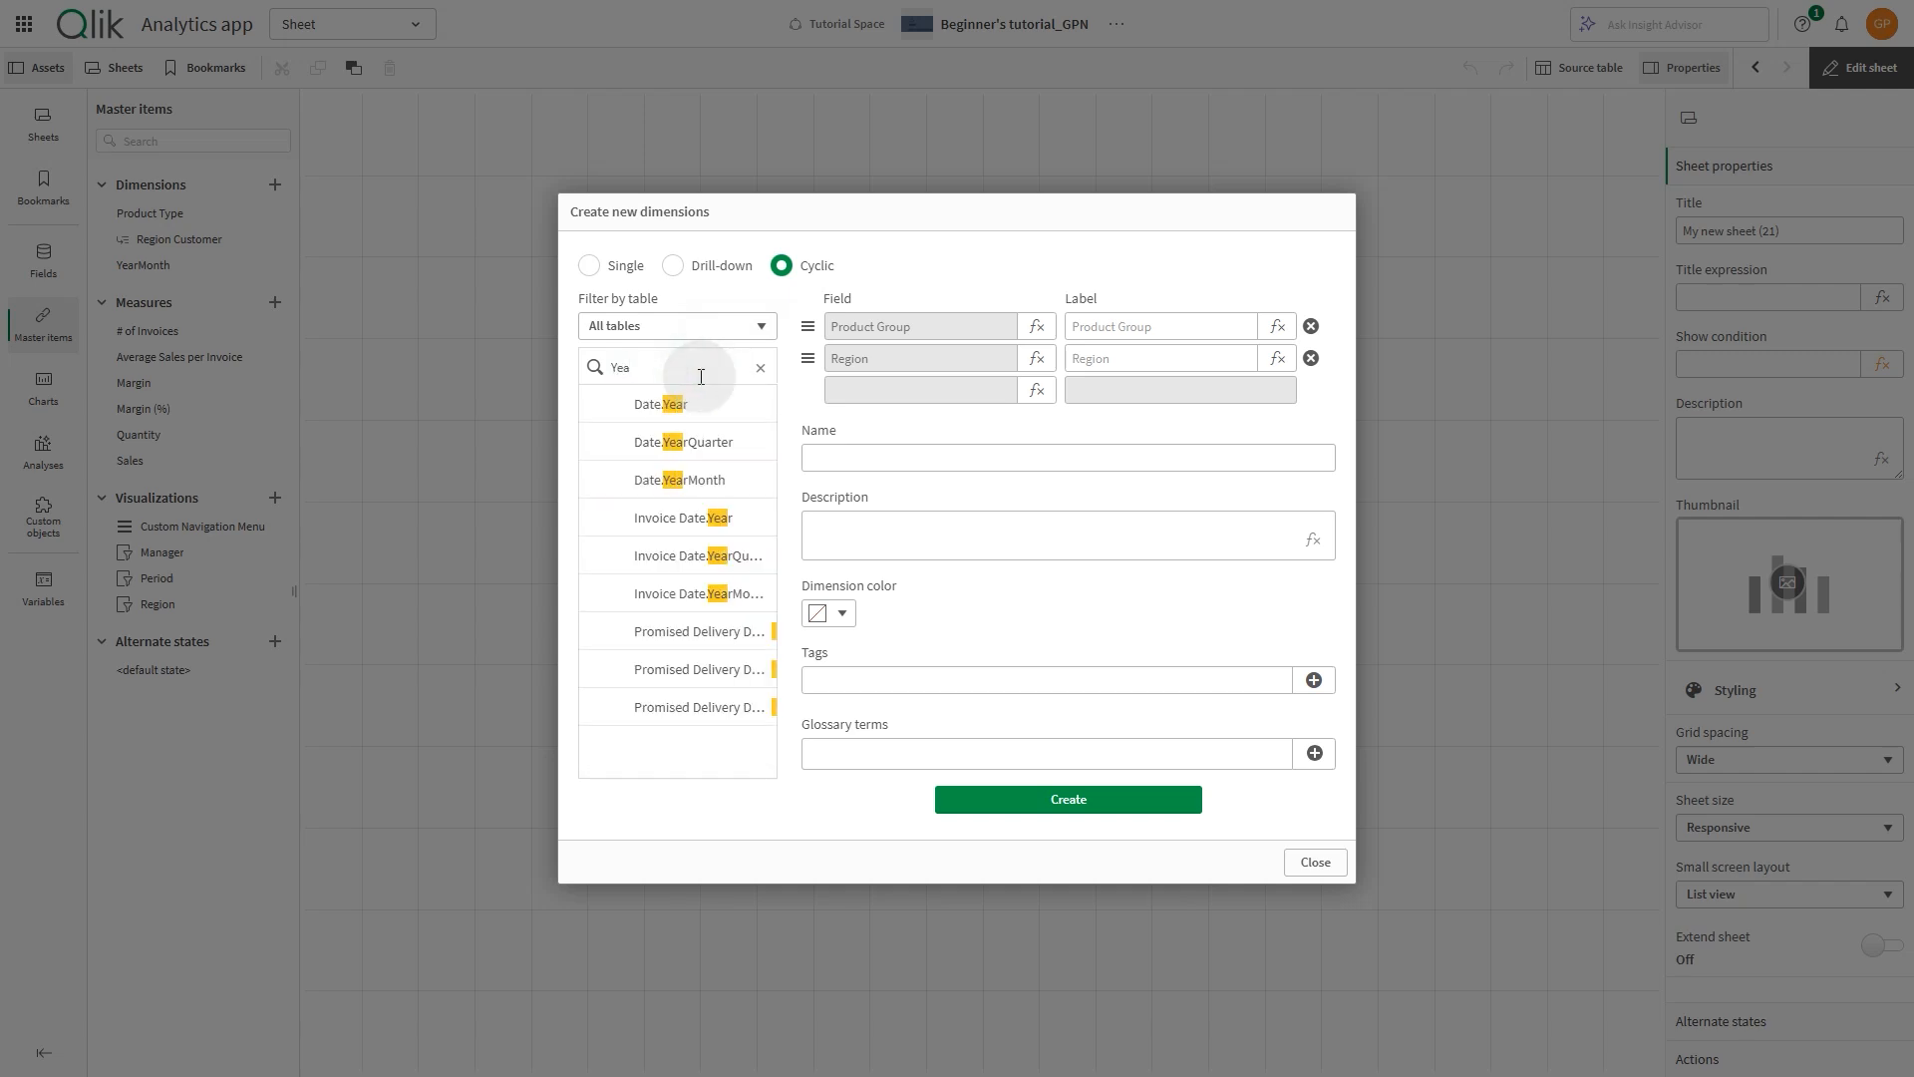
{"action": "type", "text": "a"}
{"action": "left_click", "coordinate": [695, 409]}
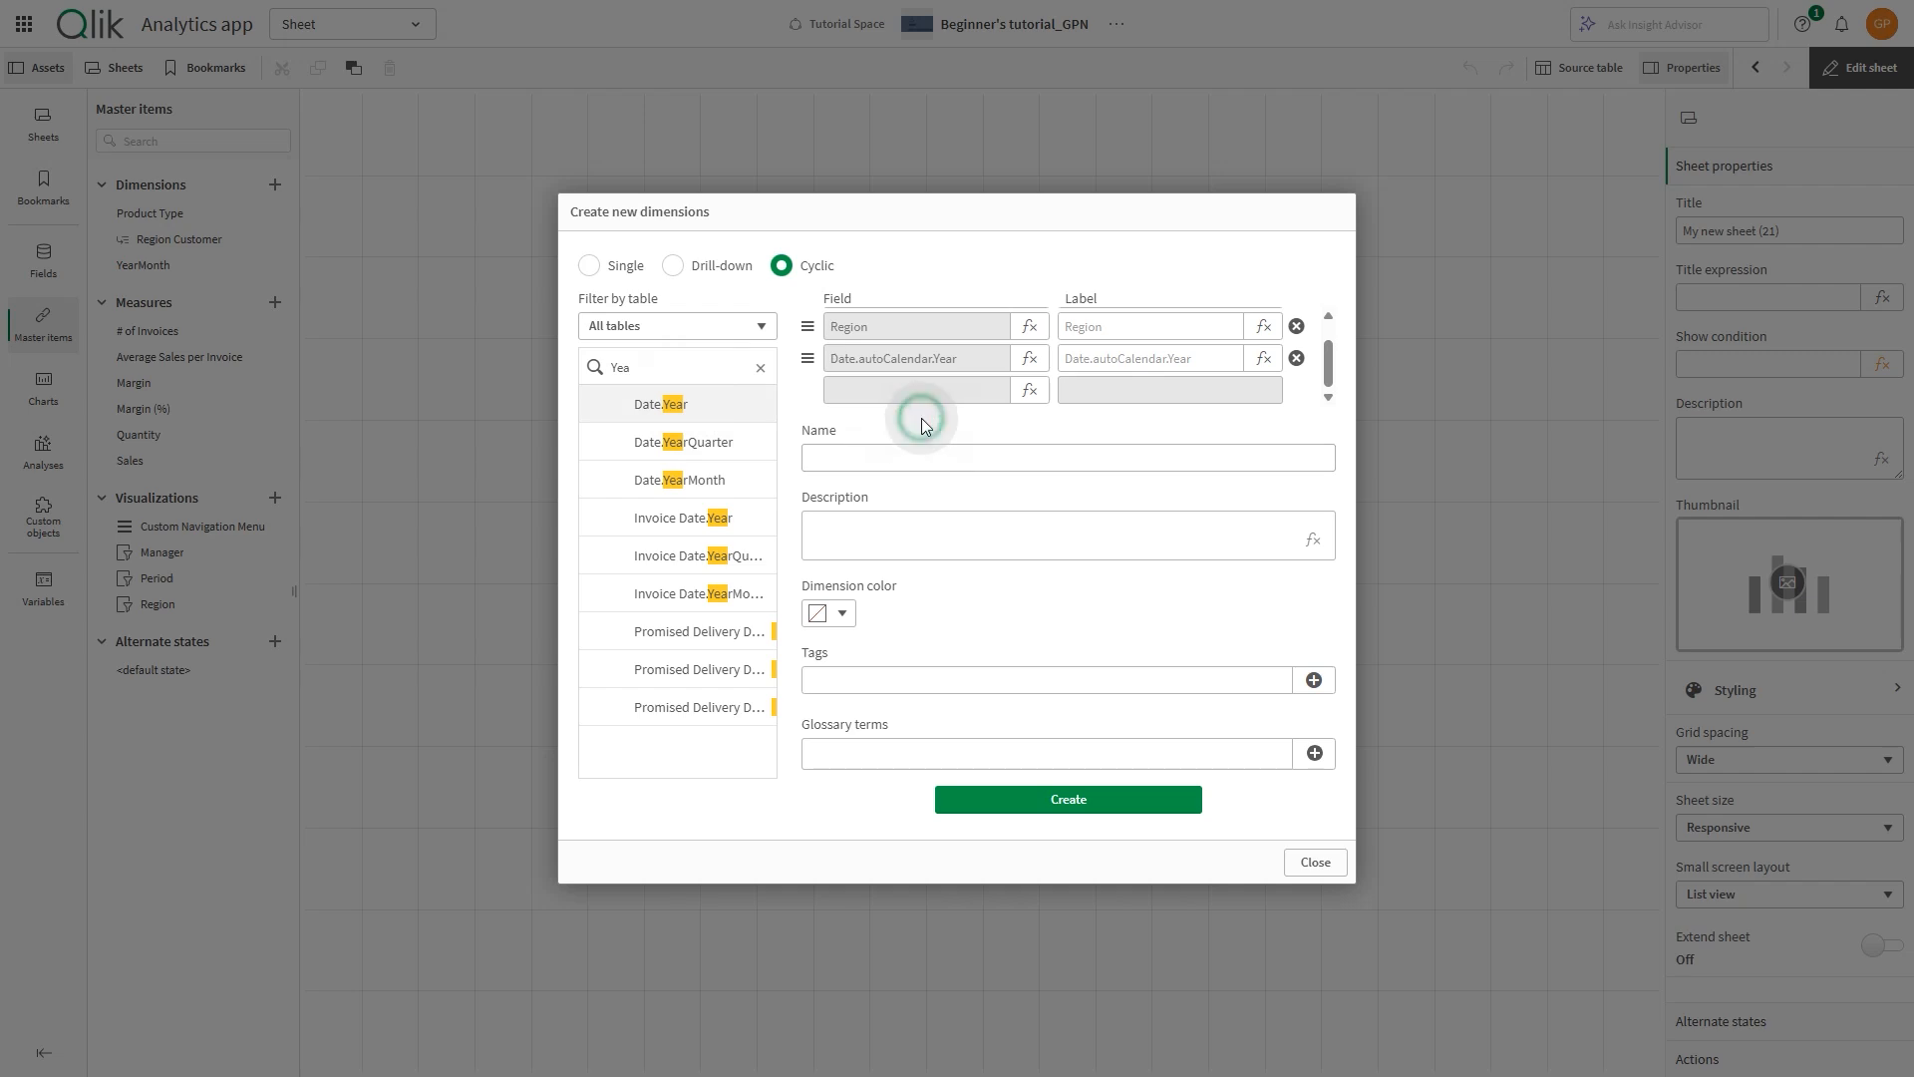
Name the dimension Cyclic Dimension, color it light blue, create it and close the dialog
{"action": "left_click", "coordinate": [873, 455]}
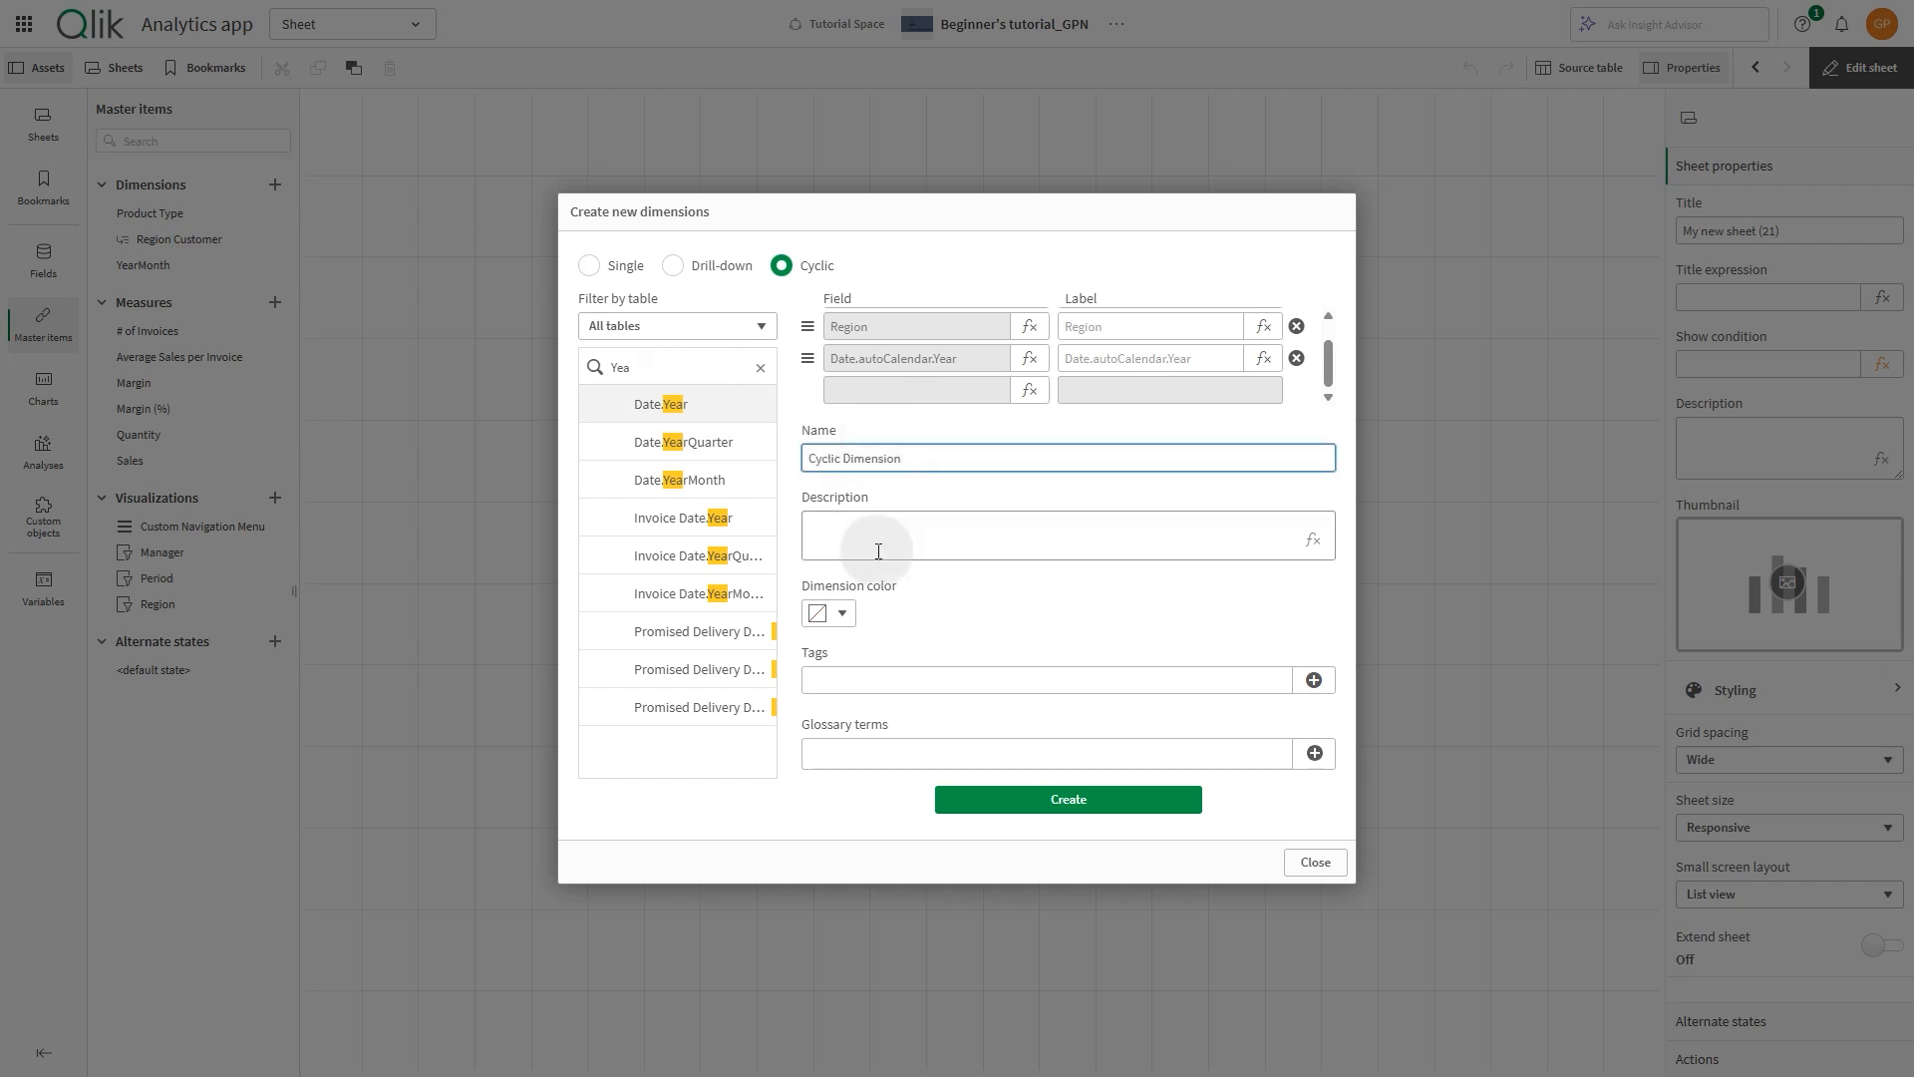
{"action": "left_click", "coordinate": [843, 612]}
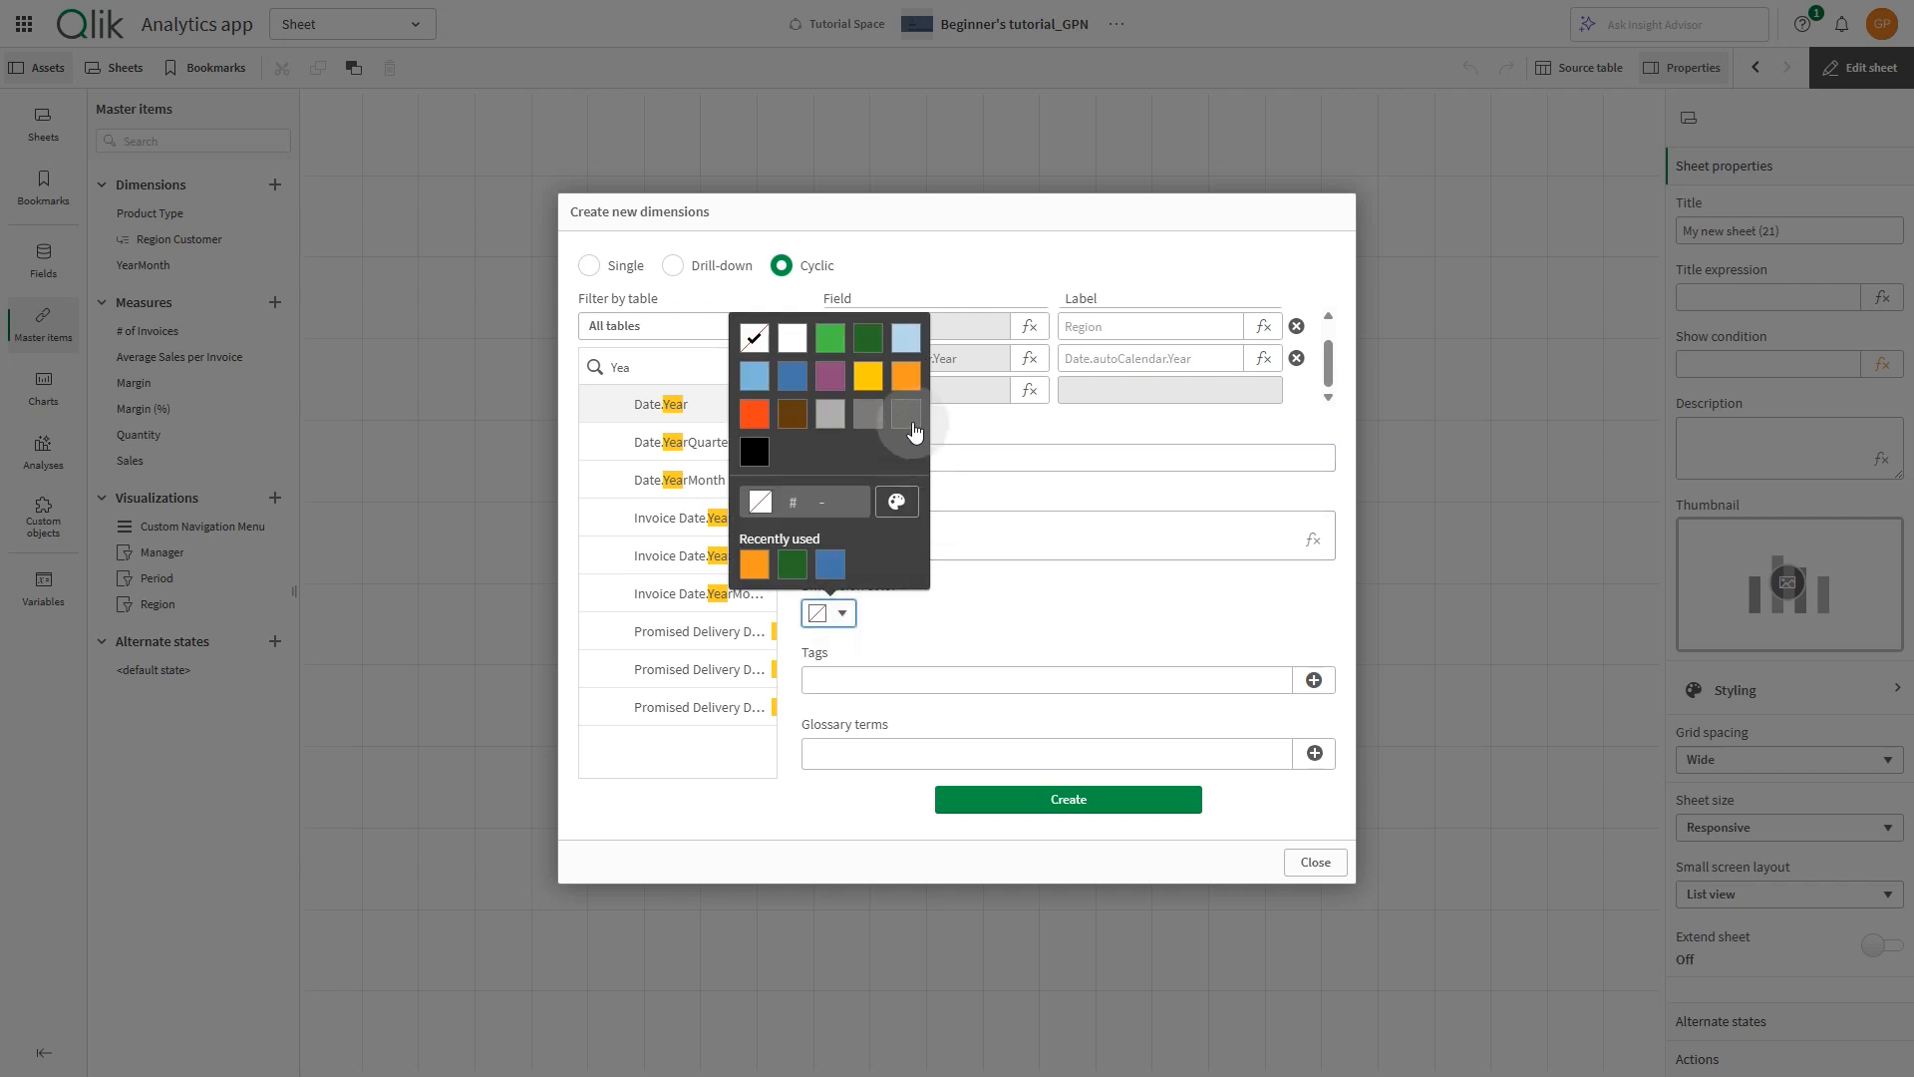
{"action": "left_click", "coordinate": [904, 341]}
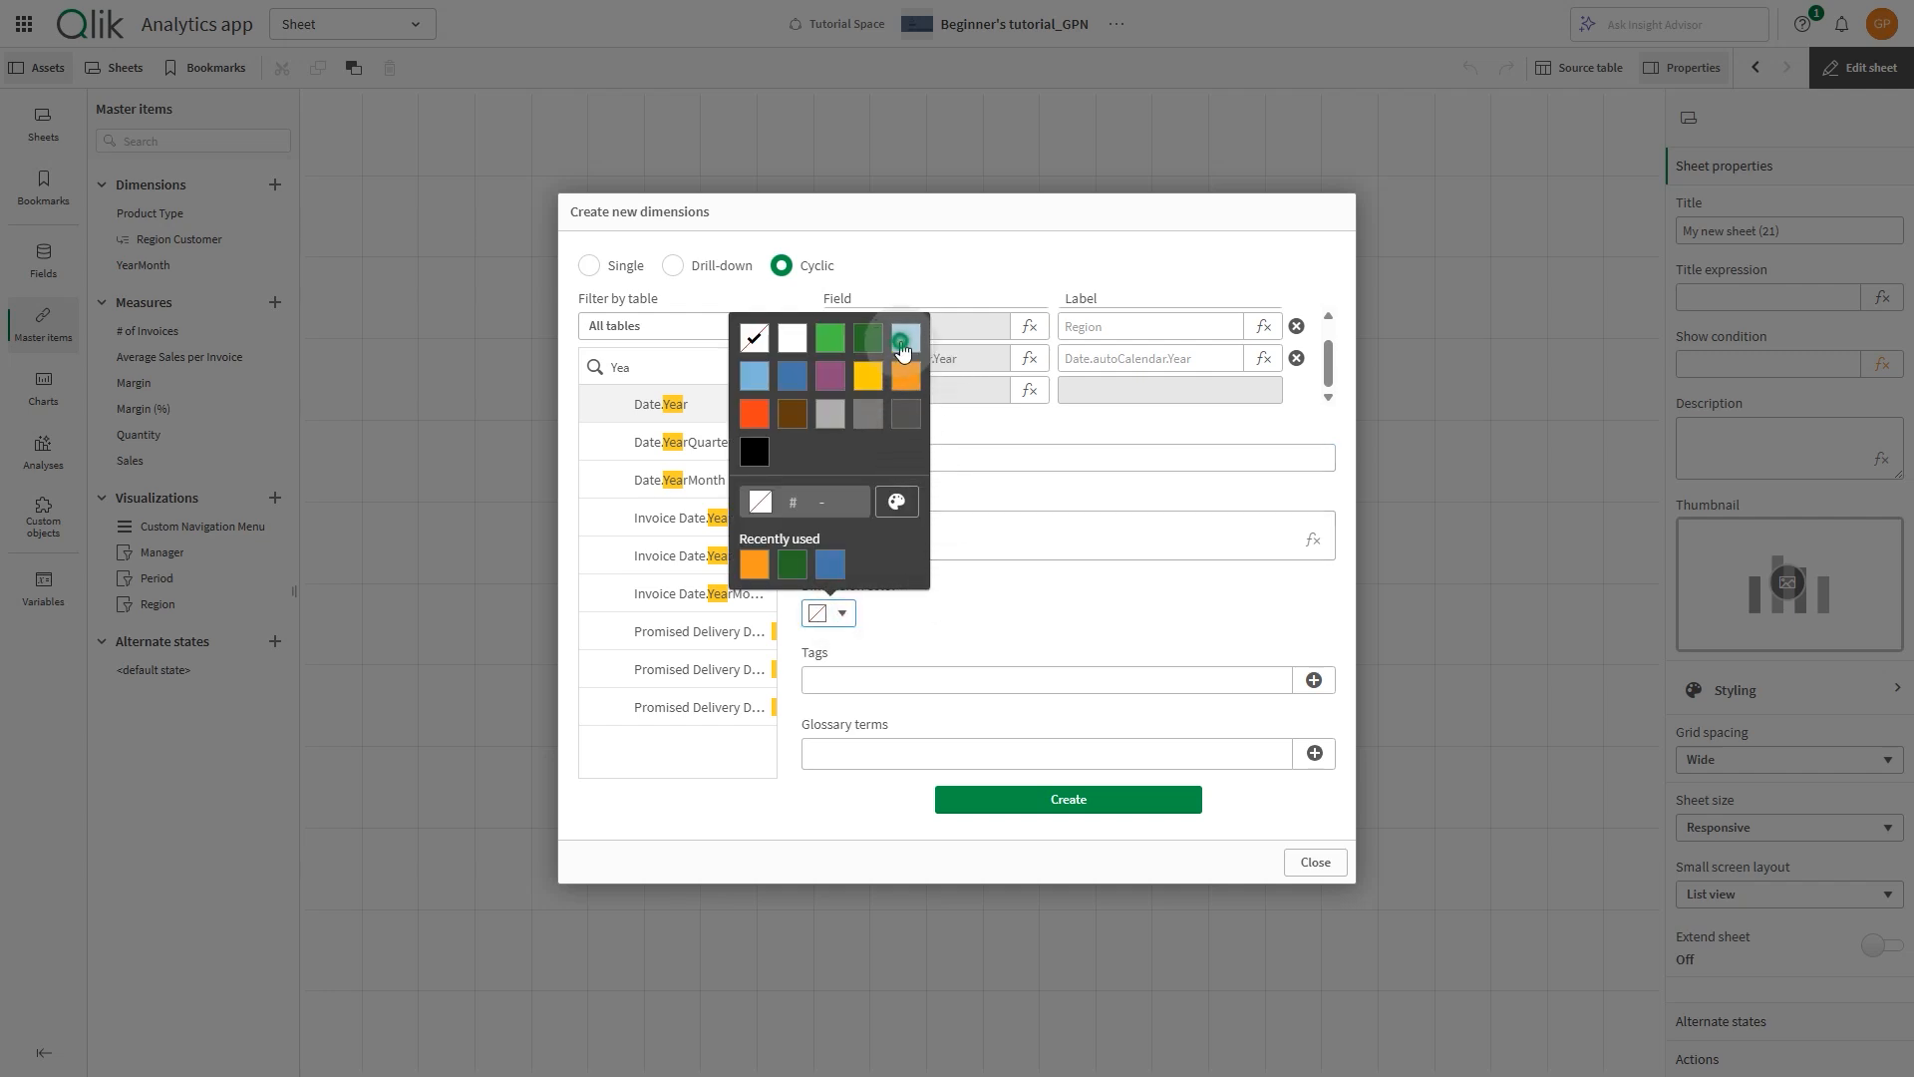
{"action": "left_click", "coordinate": [955, 624]}
{"action": "left_click", "coordinate": [1068, 800]}
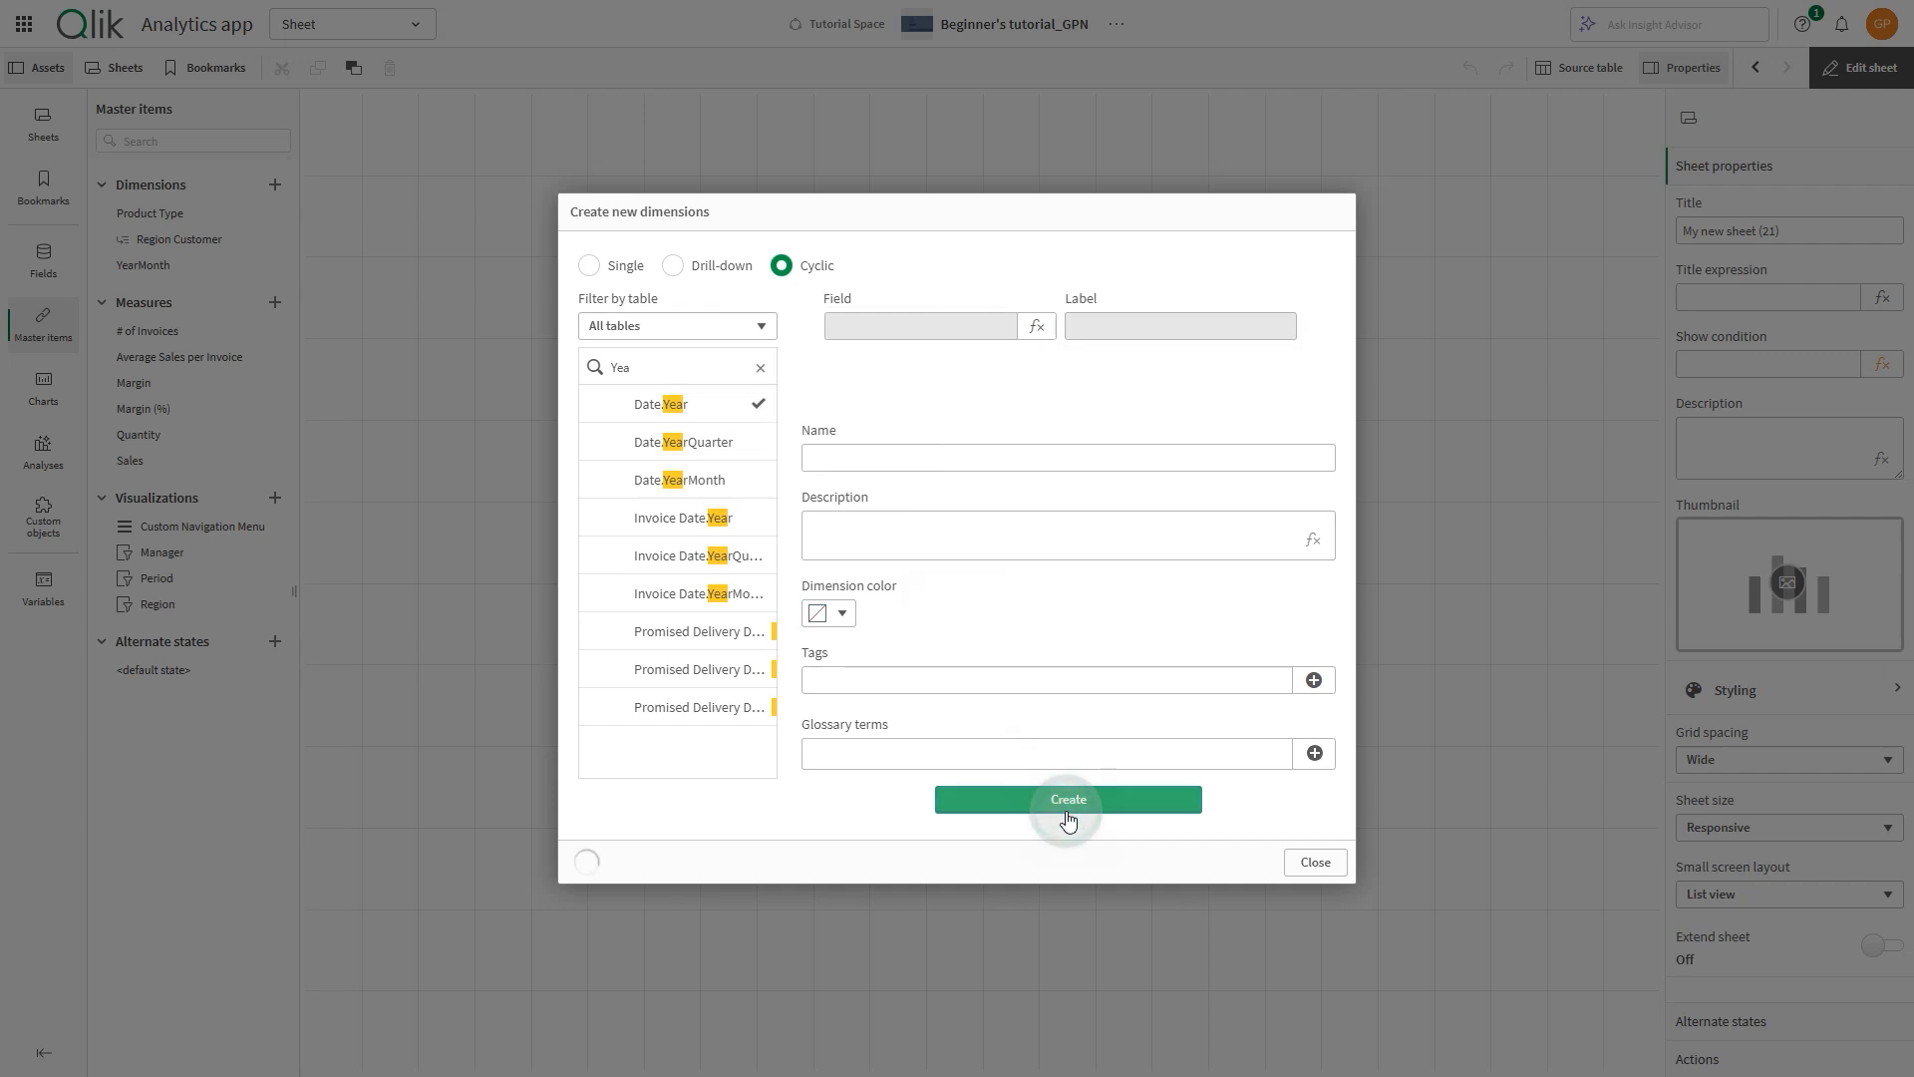
{"action": "left_click", "coordinate": [1322, 864]}
Build a visualization in the sheet's upper-left area from the Region Customer master dimension and the Sales field
{"action": "left_click_drag", "start_coordinate": [199, 264], "coordinate": [692, 386]}
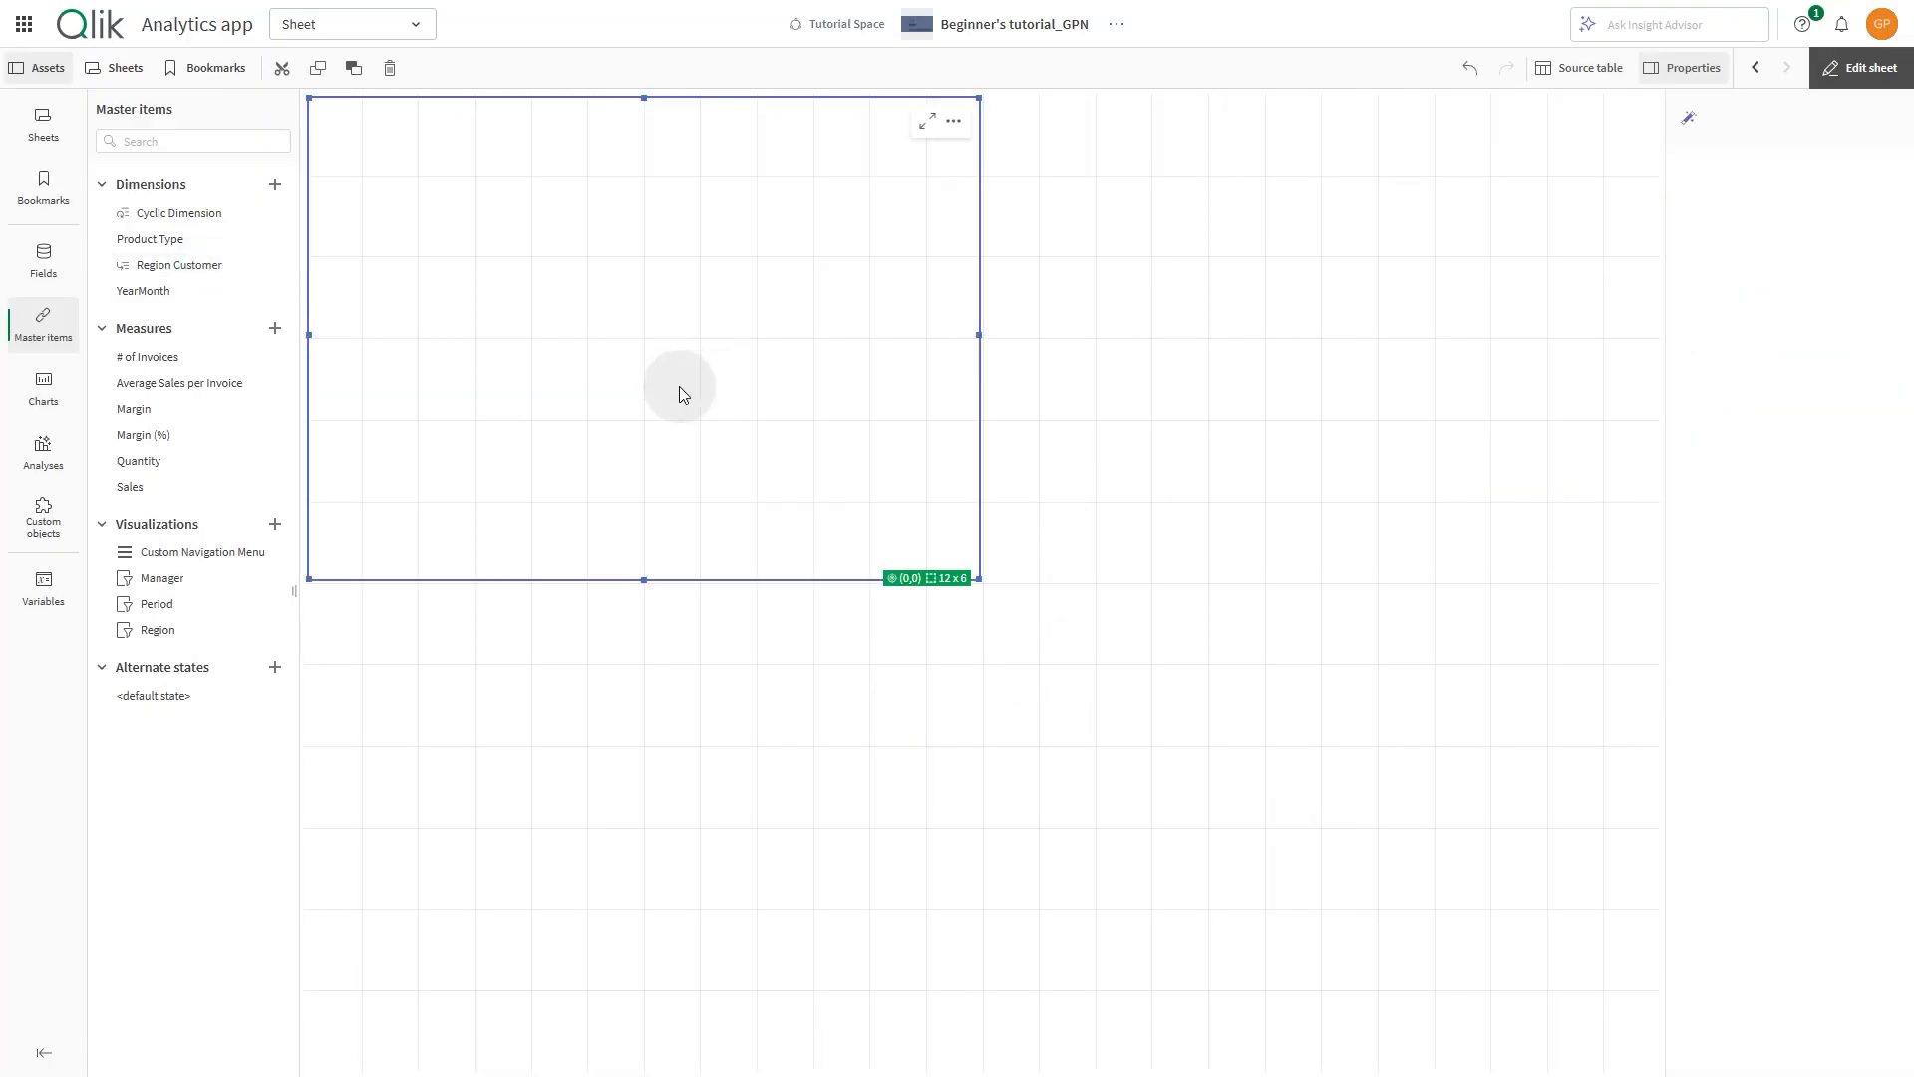
{"action": "left_click", "coordinate": [43, 261]}
{"action": "left_click", "coordinate": [163, 140]}
{"action": "type", "text": "Sa"}
{"action": "left_click_drag", "start_coordinate": [157, 259], "coordinate": [573, 297]}
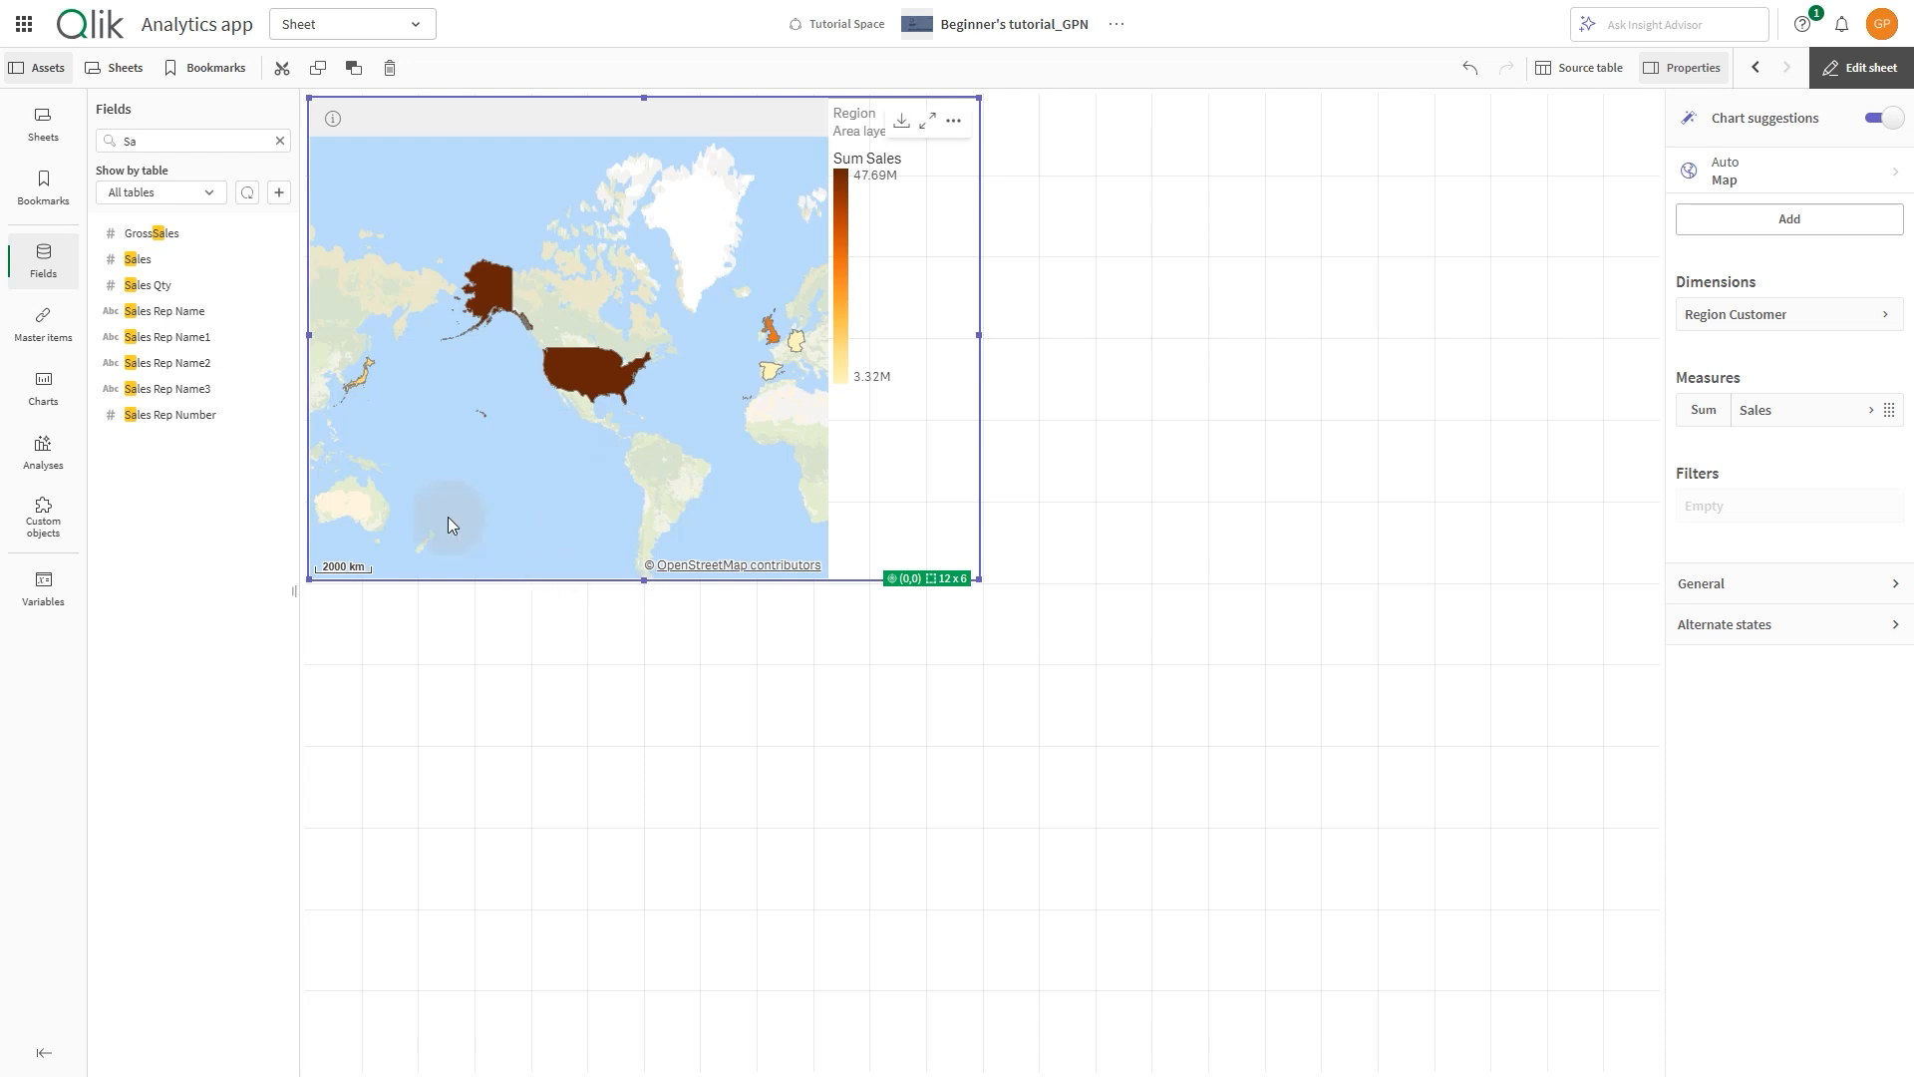
Start a new single master dimension with the expression =Aggr (only ({<Region ={'UK'}>} Customer), Customer) as its field
{"action": "left_click", "coordinate": [43, 327]}
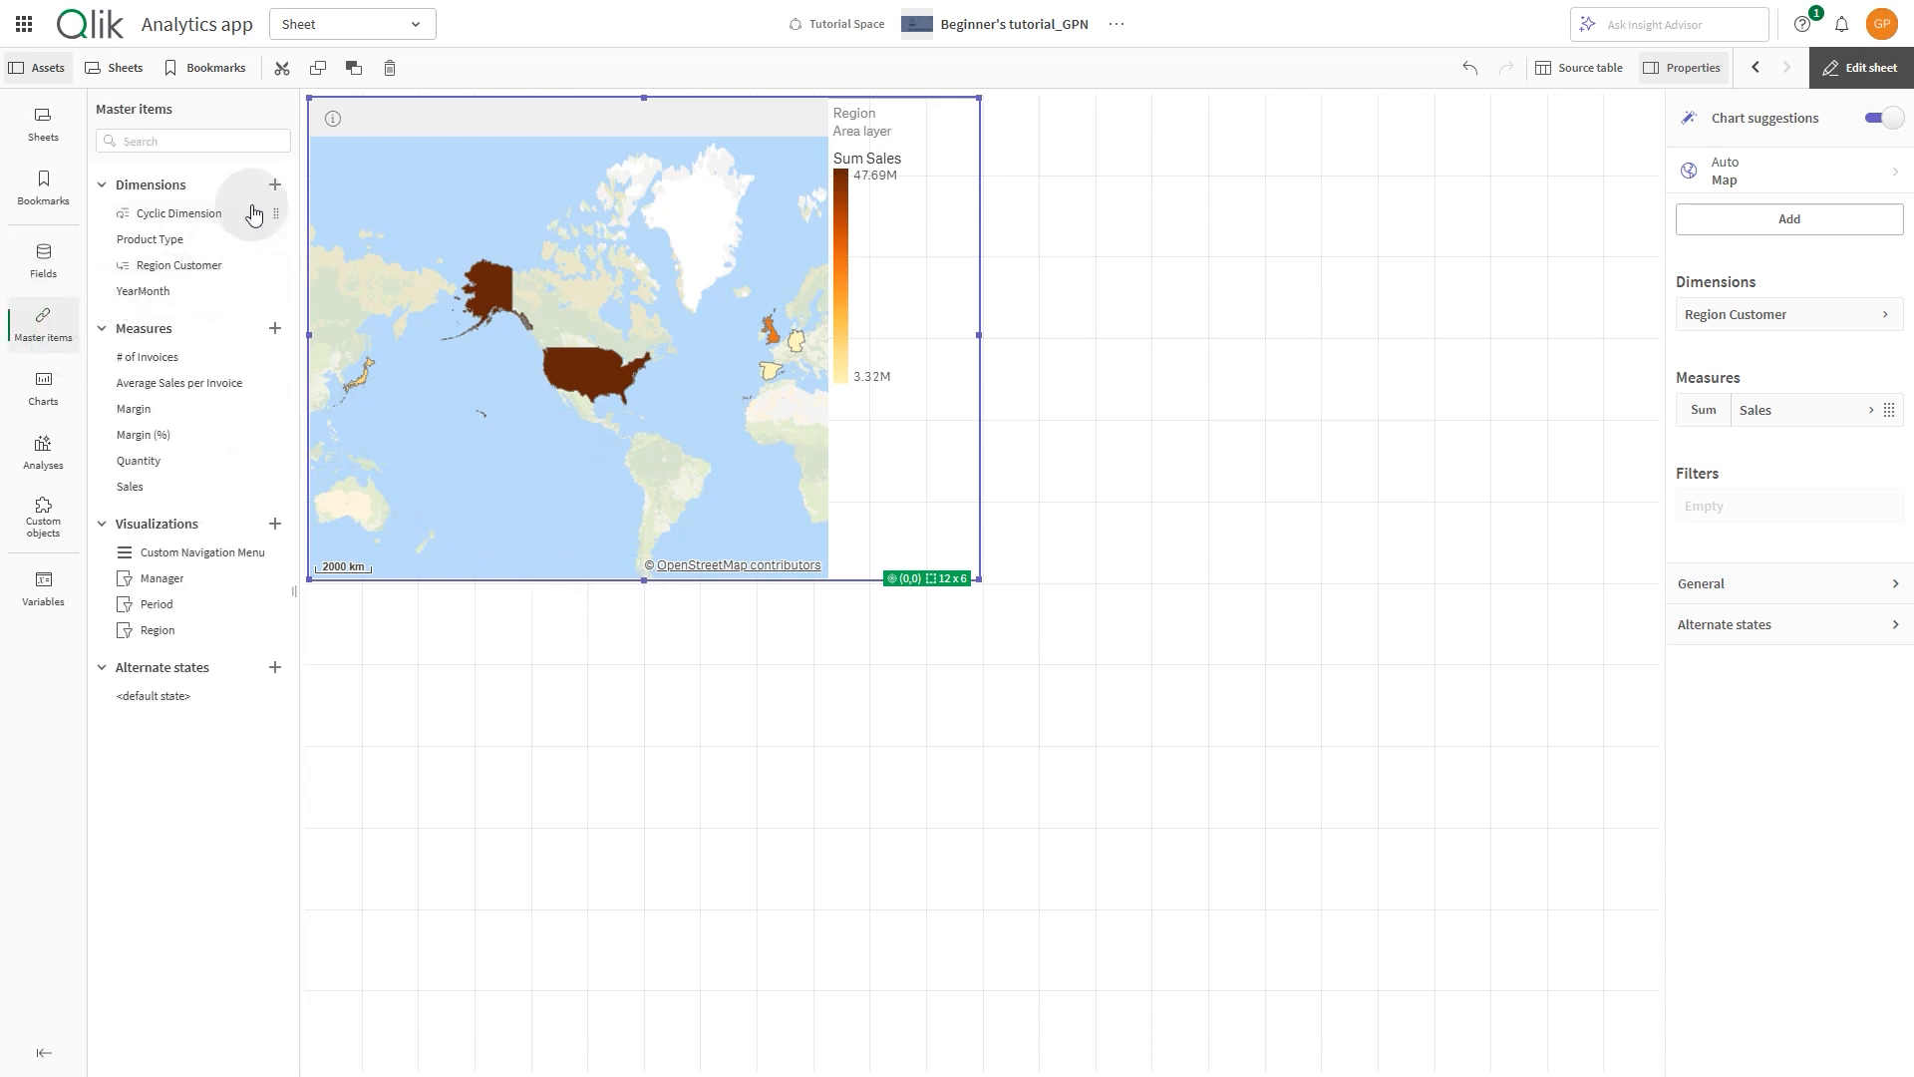
{"action": "left_click", "coordinate": [276, 186]}
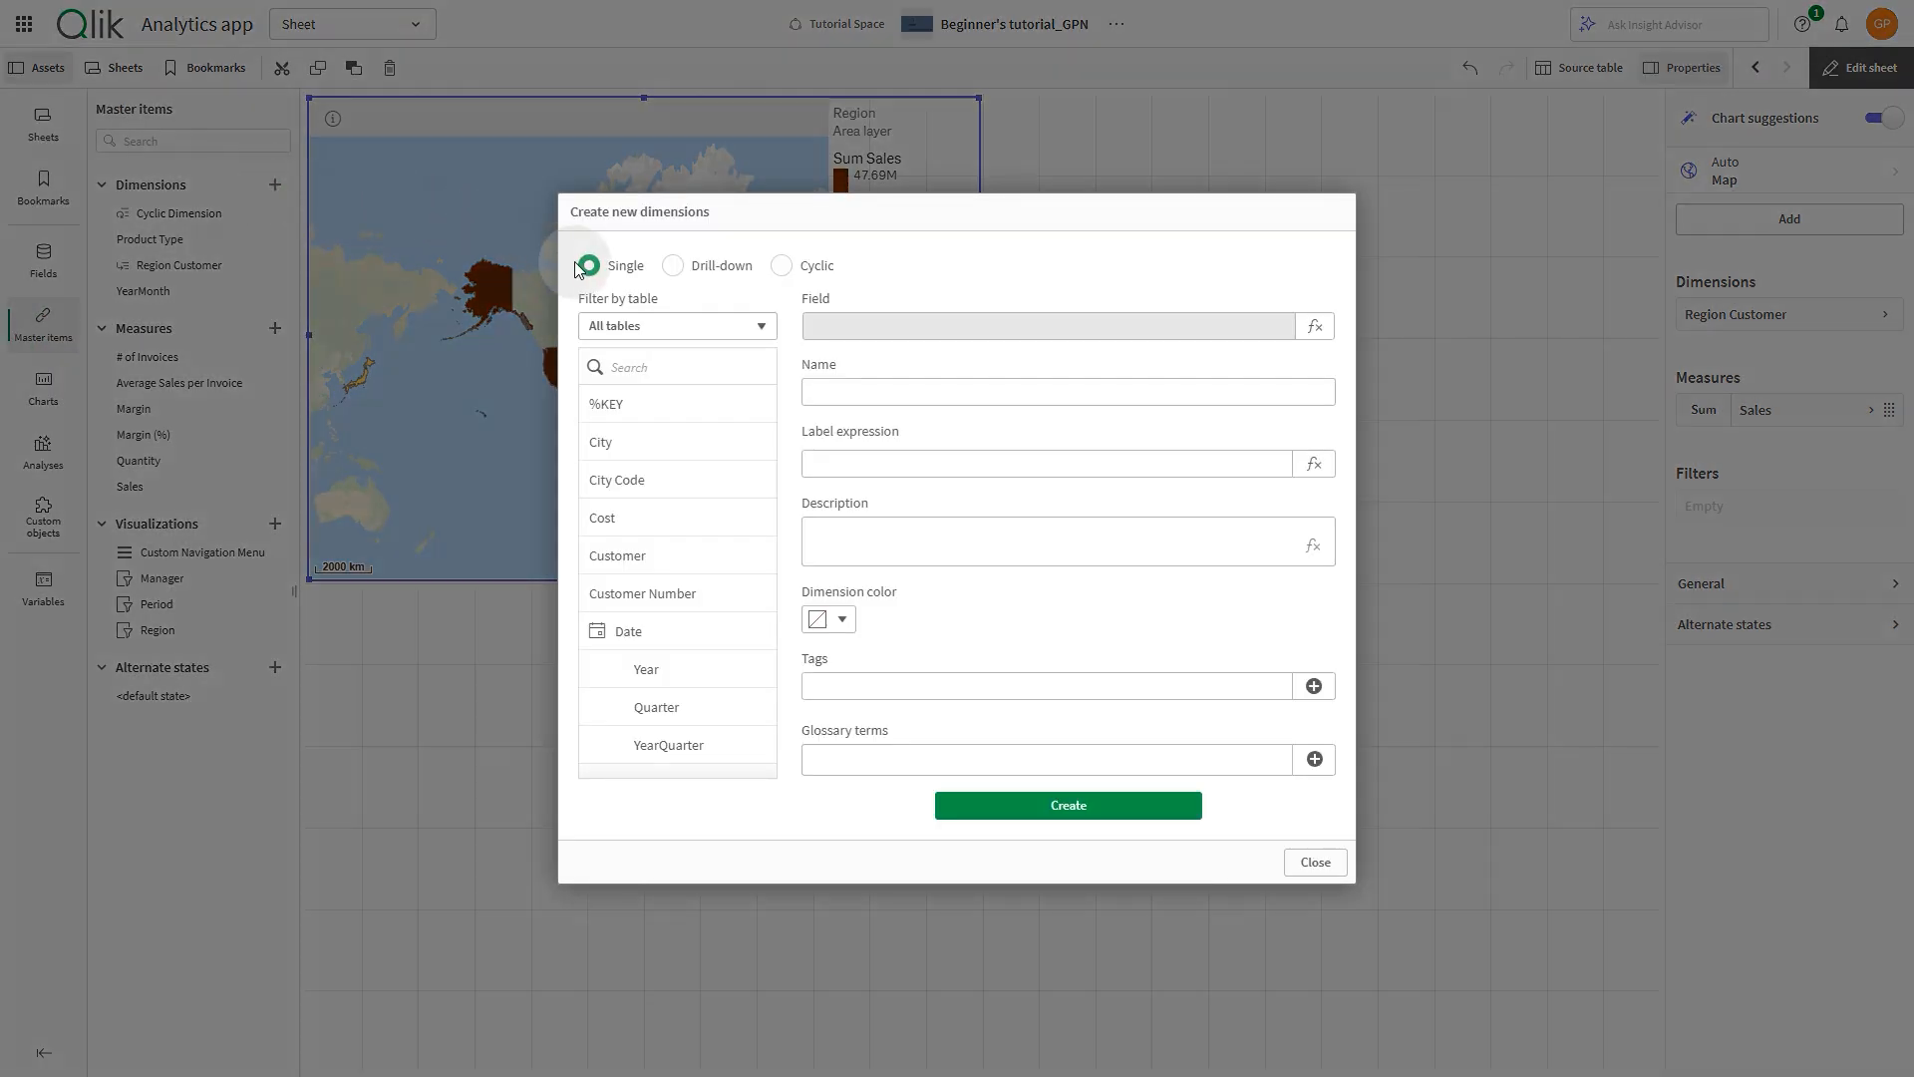
{"action": "left_click", "coordinate": [1314, 329]}
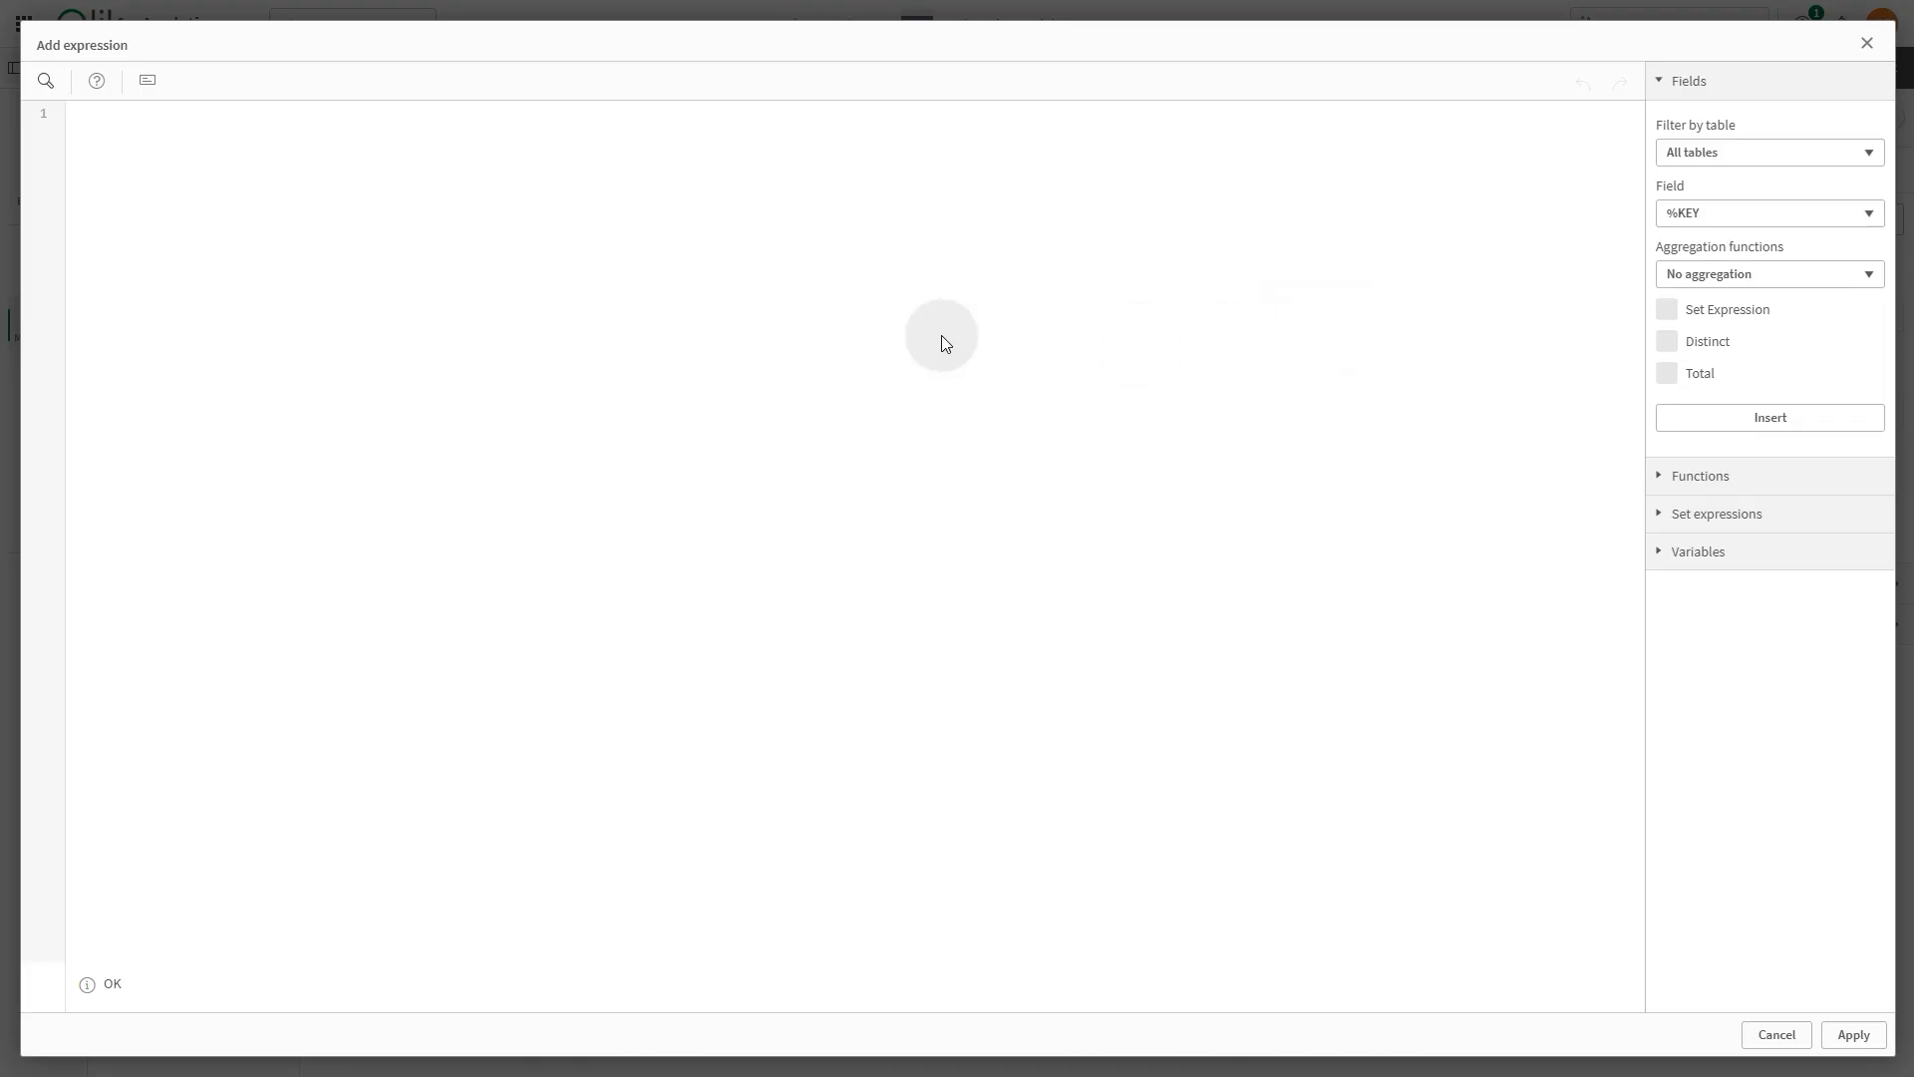
{"action": "type", "text": "=Agg"}
{"action": "key", "text": "Return"}
{"action": "type", "text": "only"}
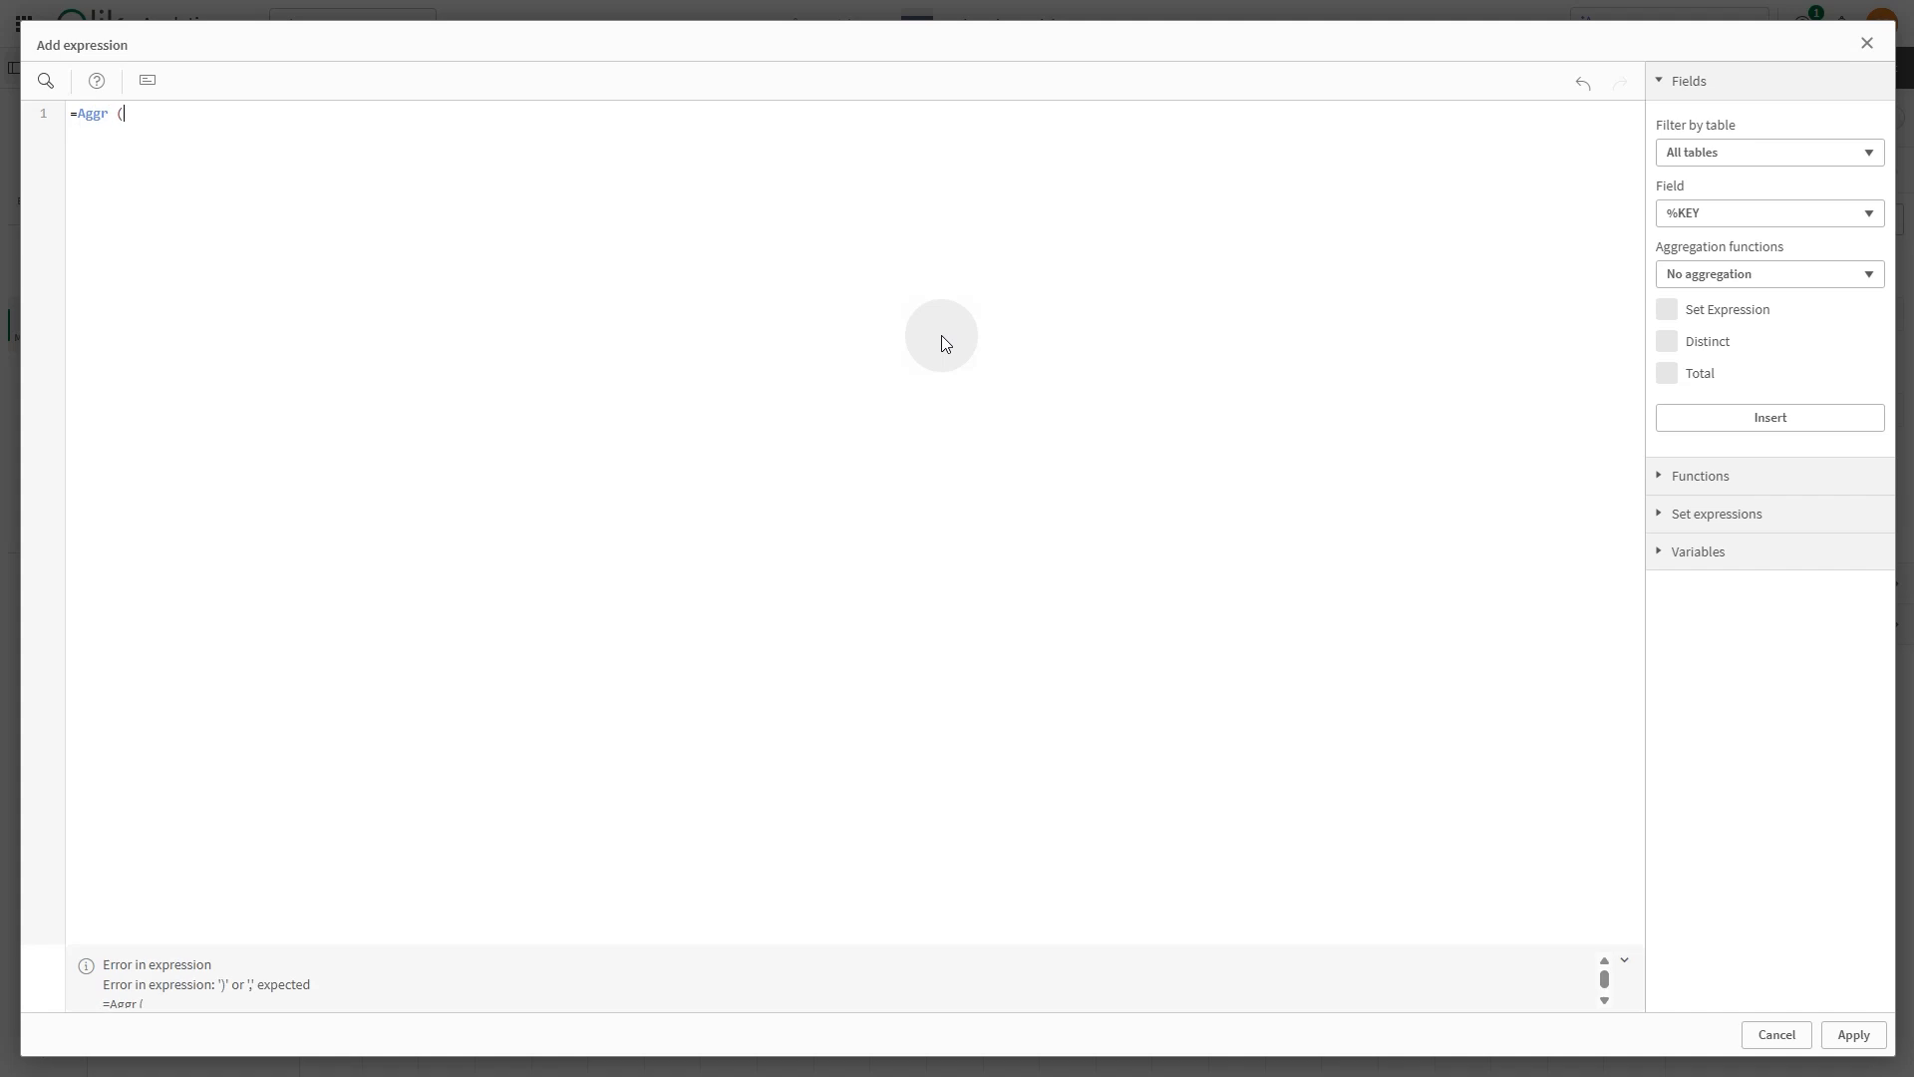
{"action": "type", "text": " ({<Region"}
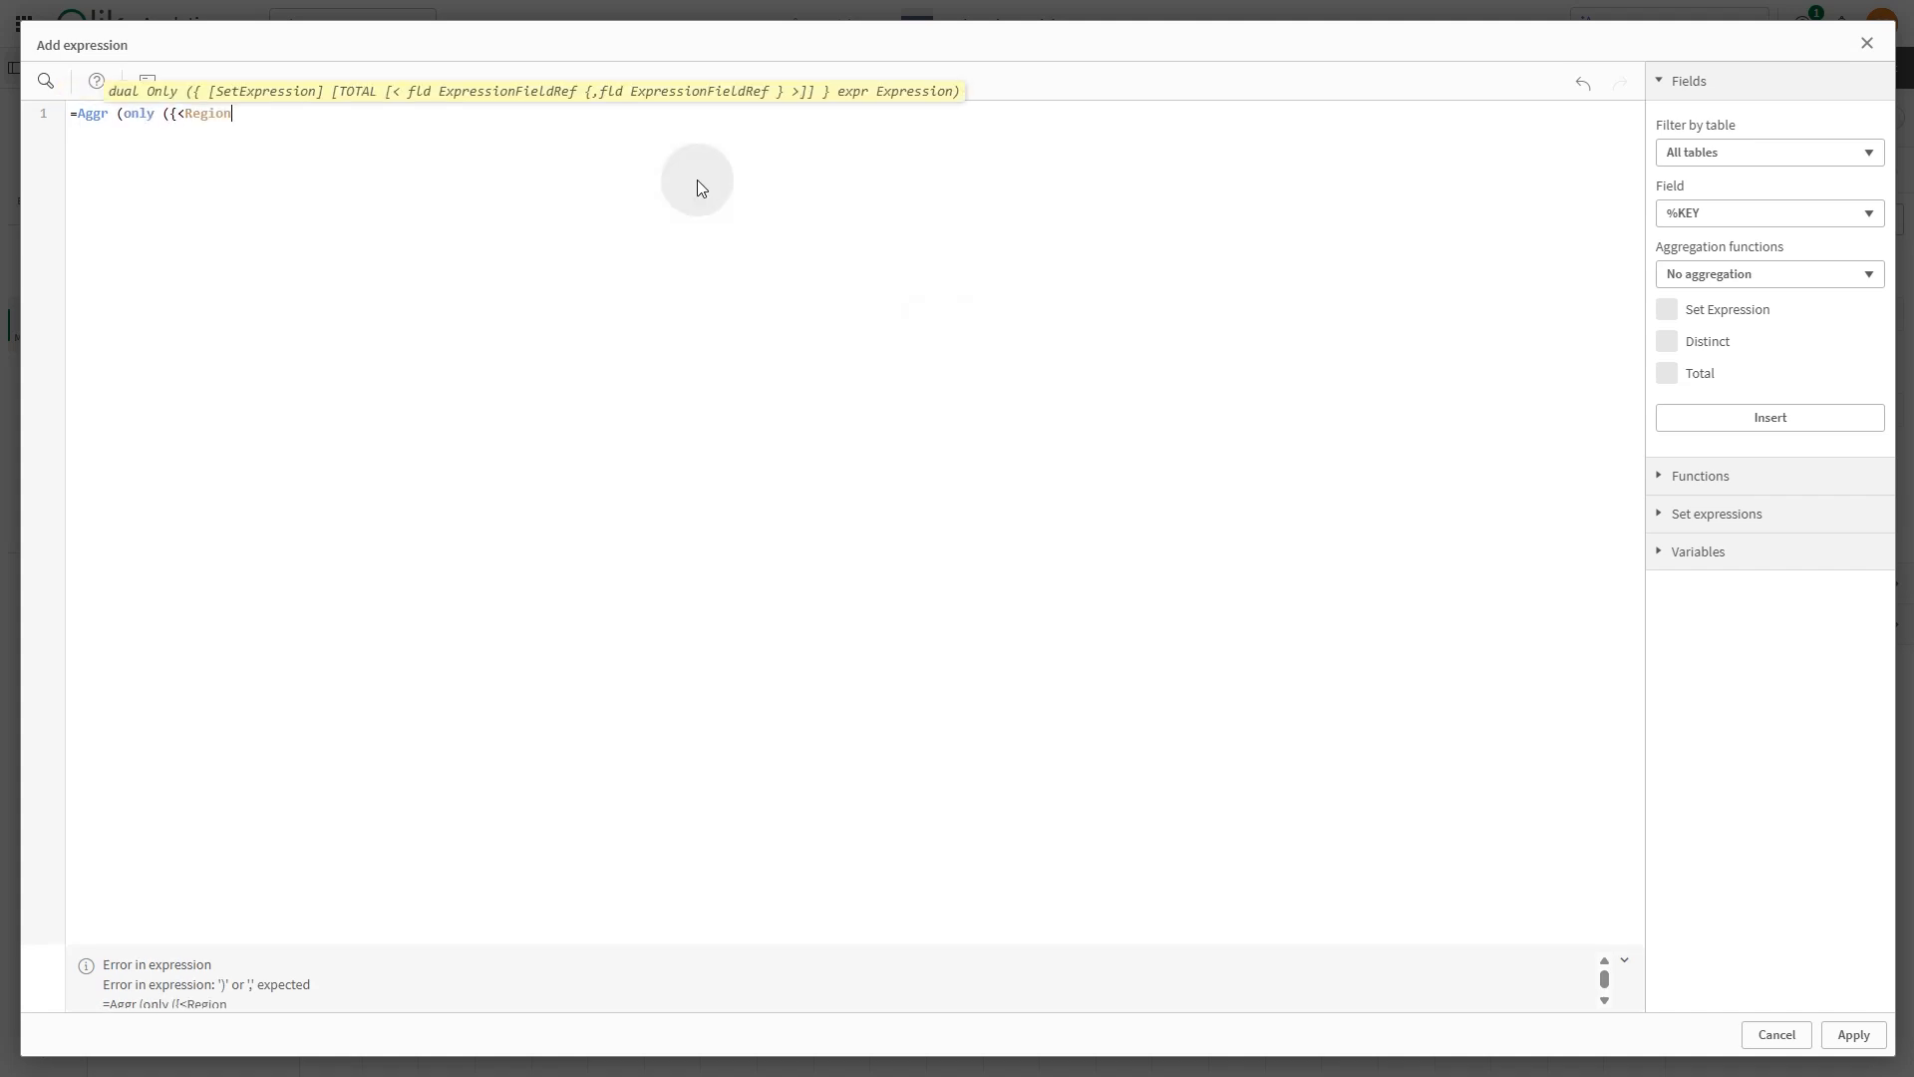
{"action": "type", "text": " ={'UK'}>} Cus"}
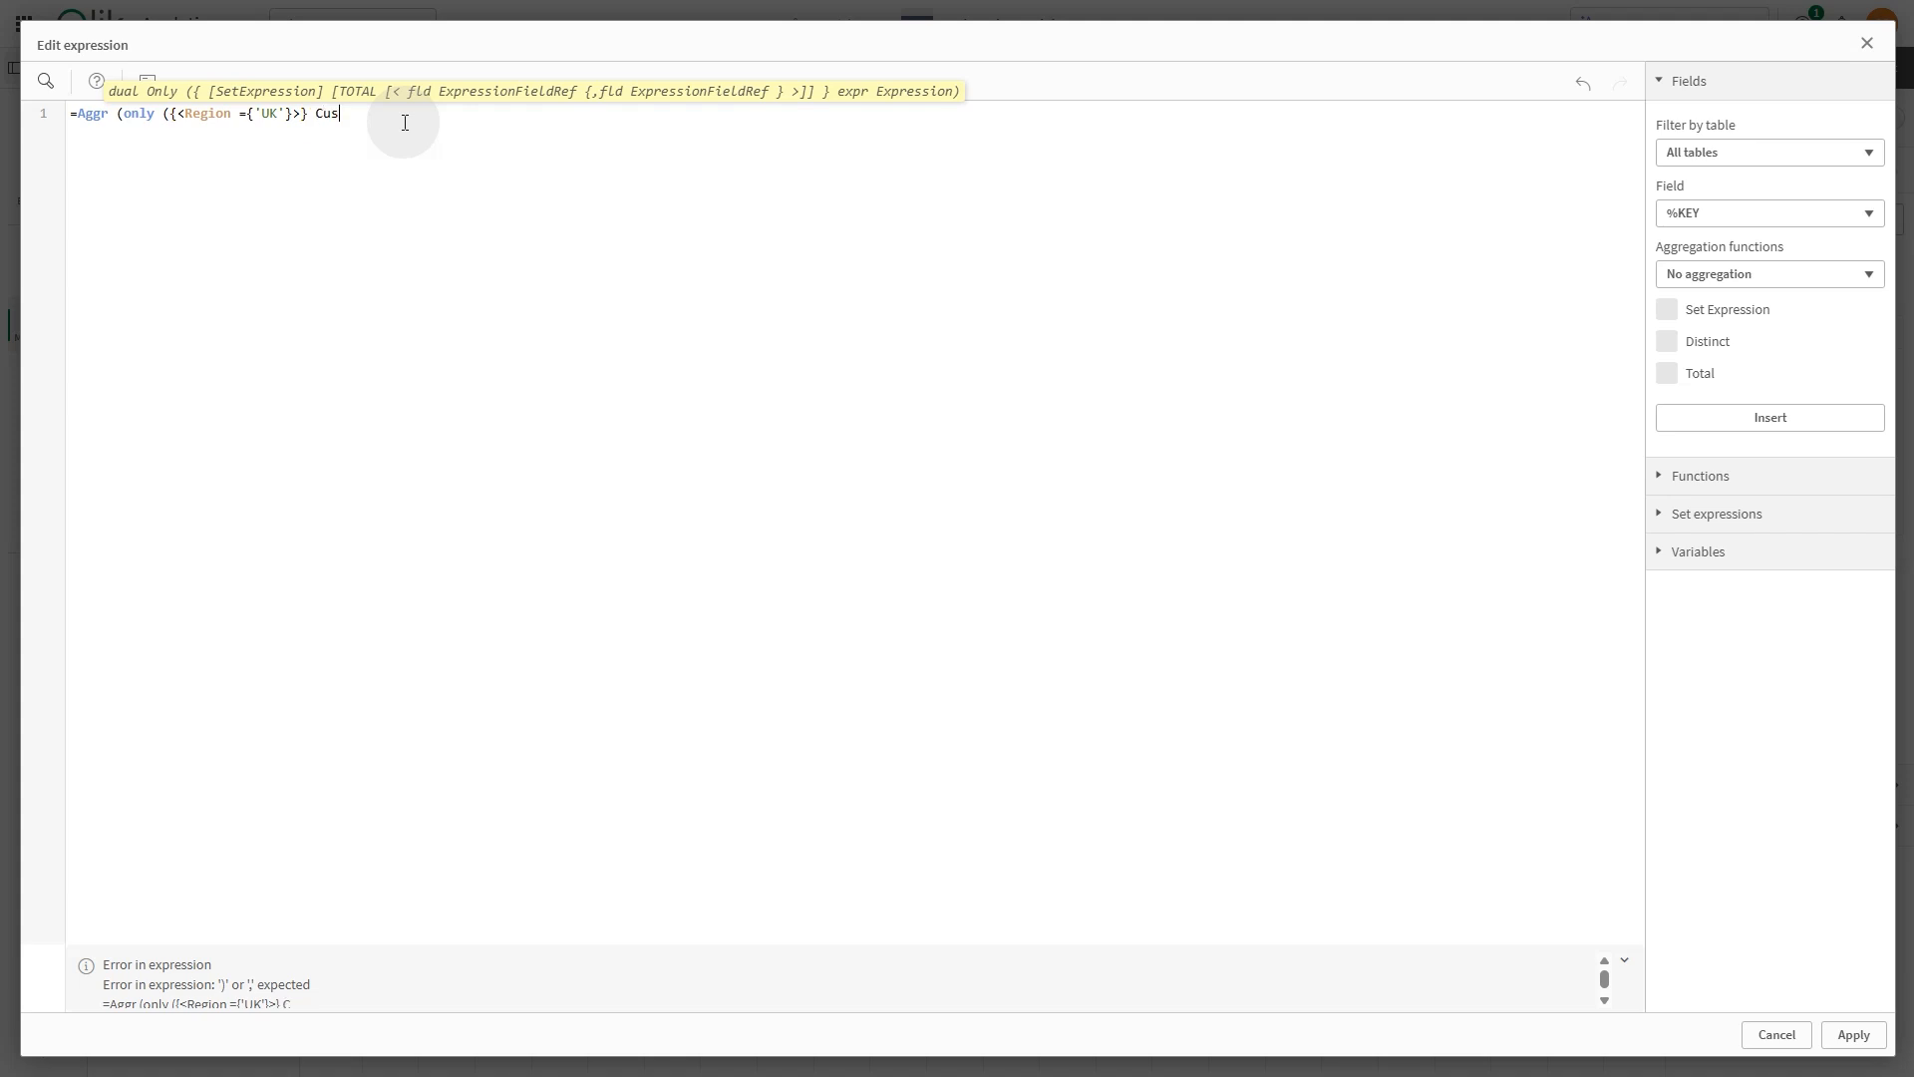
{"action": "type", "text": "tomer), Customer"}
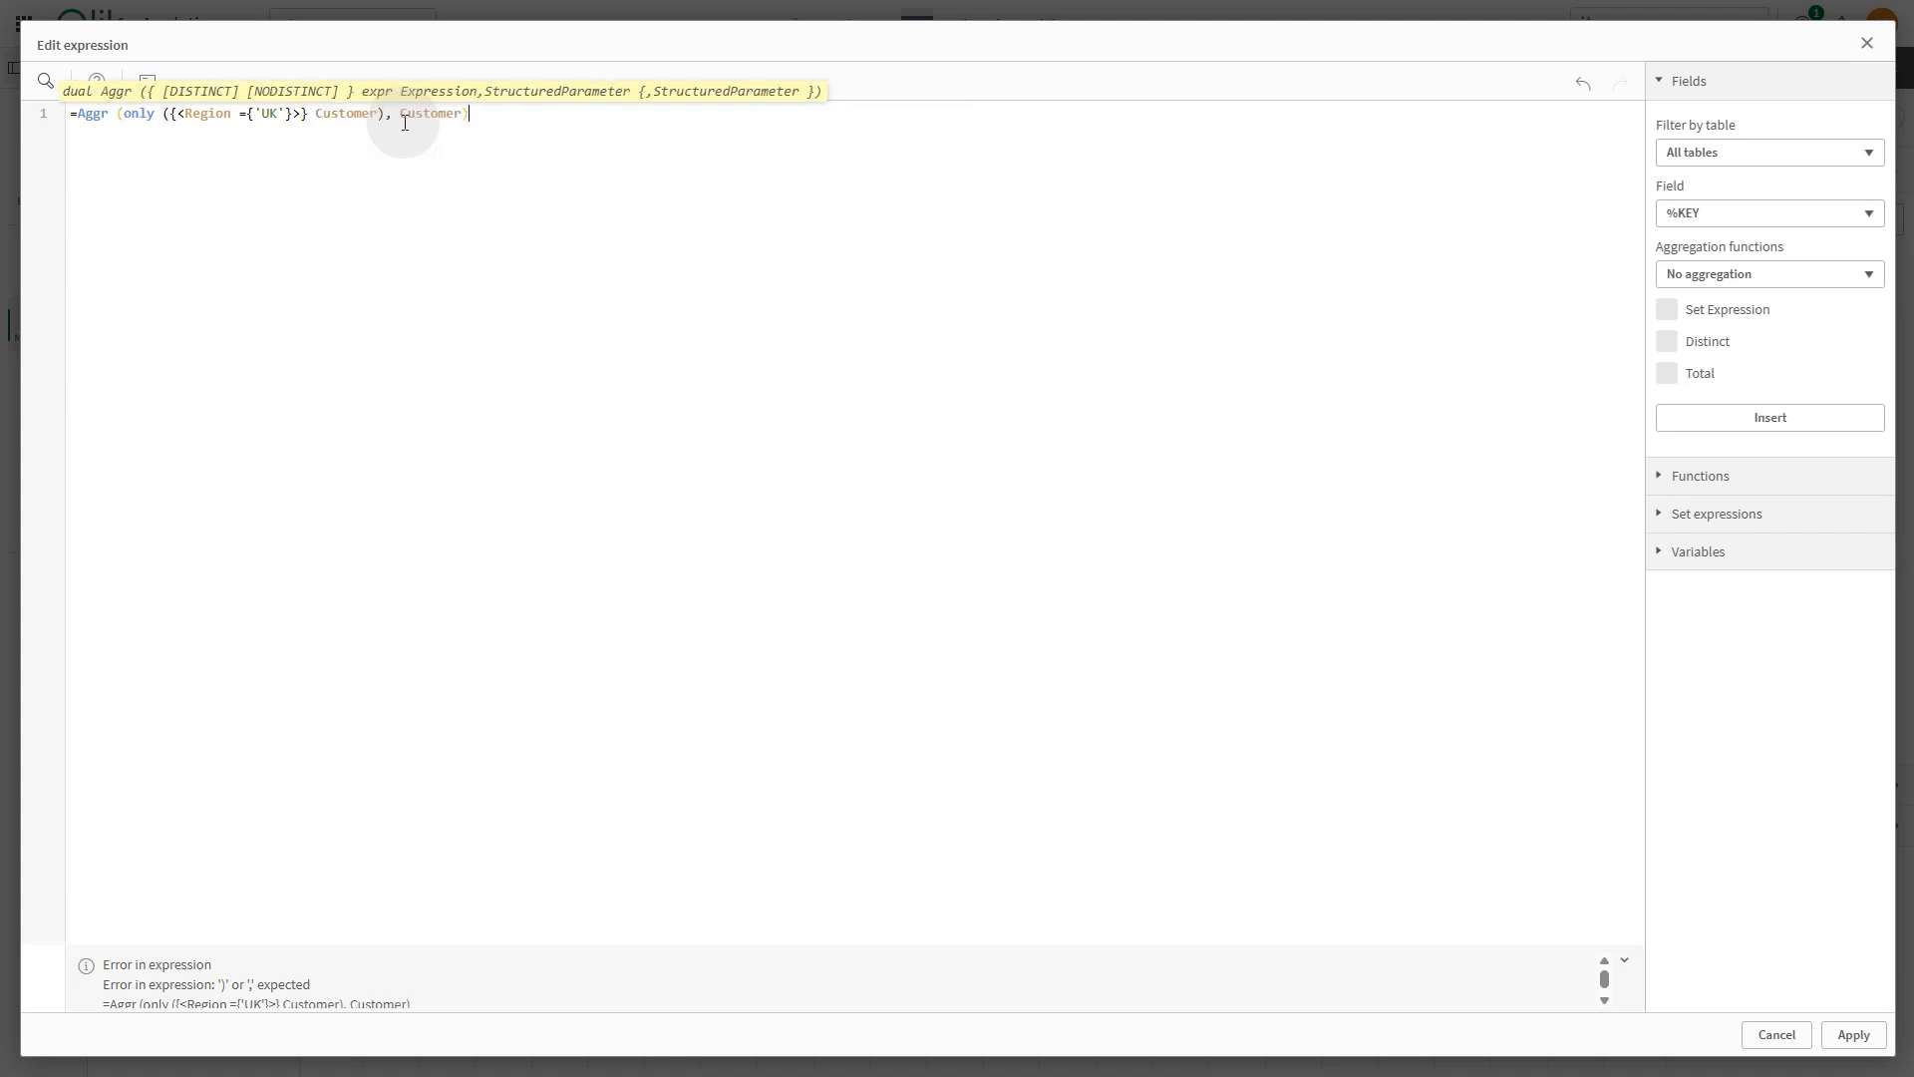
{"action": "left_click", "coordinate": [1853, 1034]}
Name the calculated dimension UK Region Customers, color it light blue, create it and close the dialog
{"action": "left_click", "coordinate": [960, 401]}
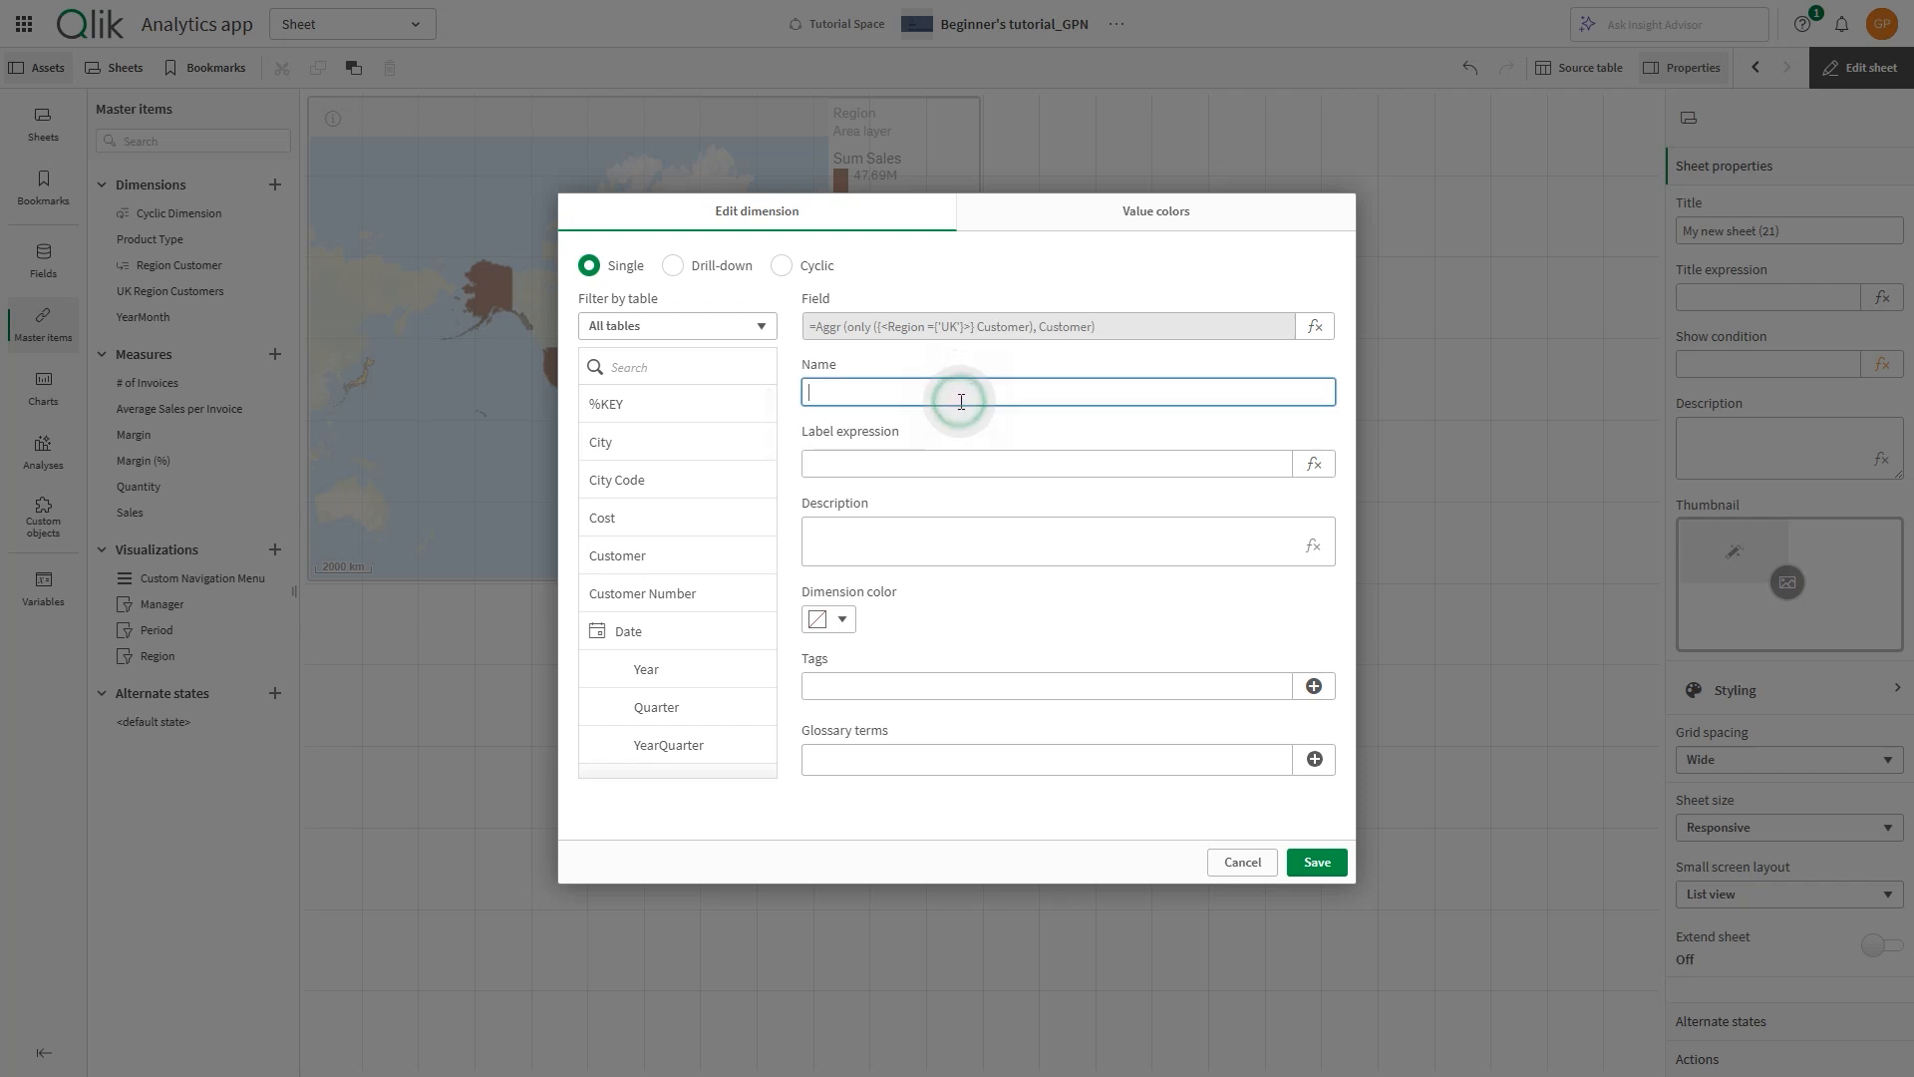
{"action": "type", "text": "Customers"}
{"action": "key", "text": "Tab"}
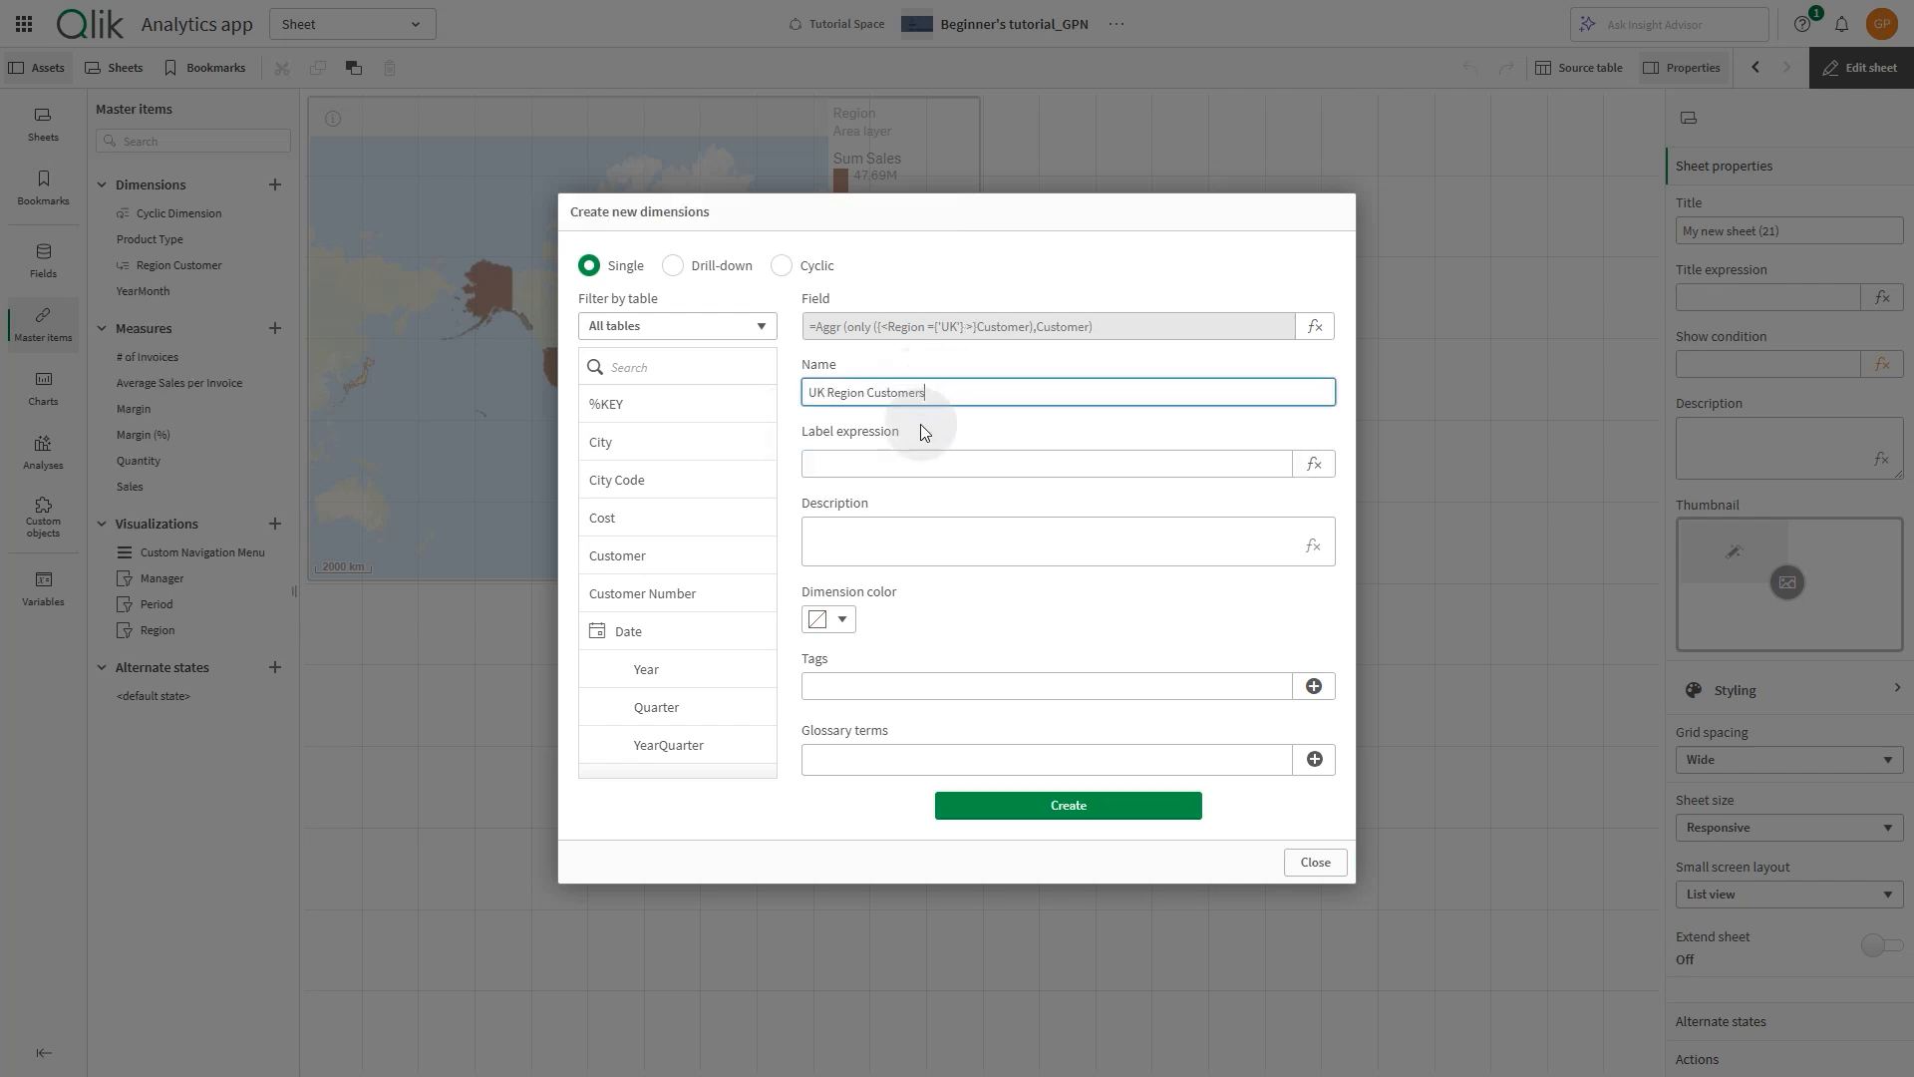
{"action": "left_click", "coordinate": [827, 619]}
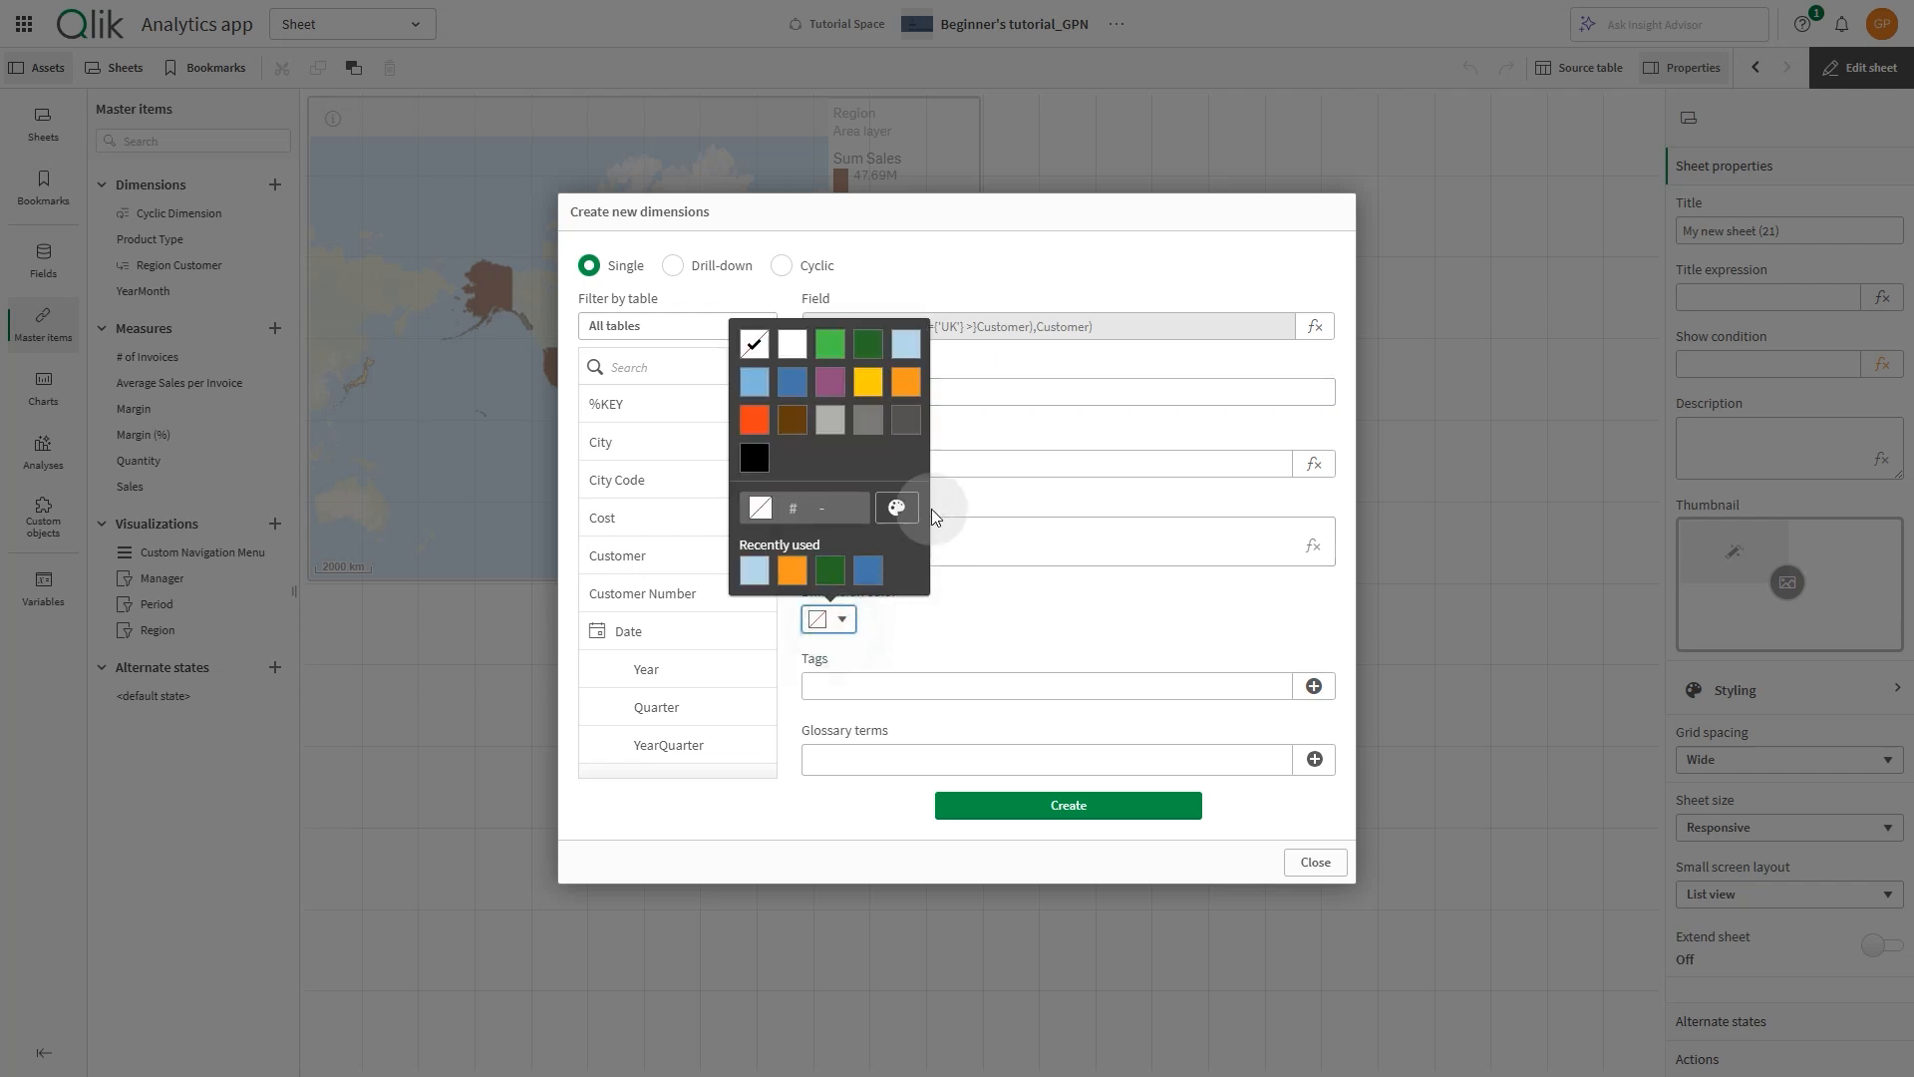
{"action": "left_click", "coordinate": [907, 344]}
{"action": "left_click", "coordinate": [924, 658]}
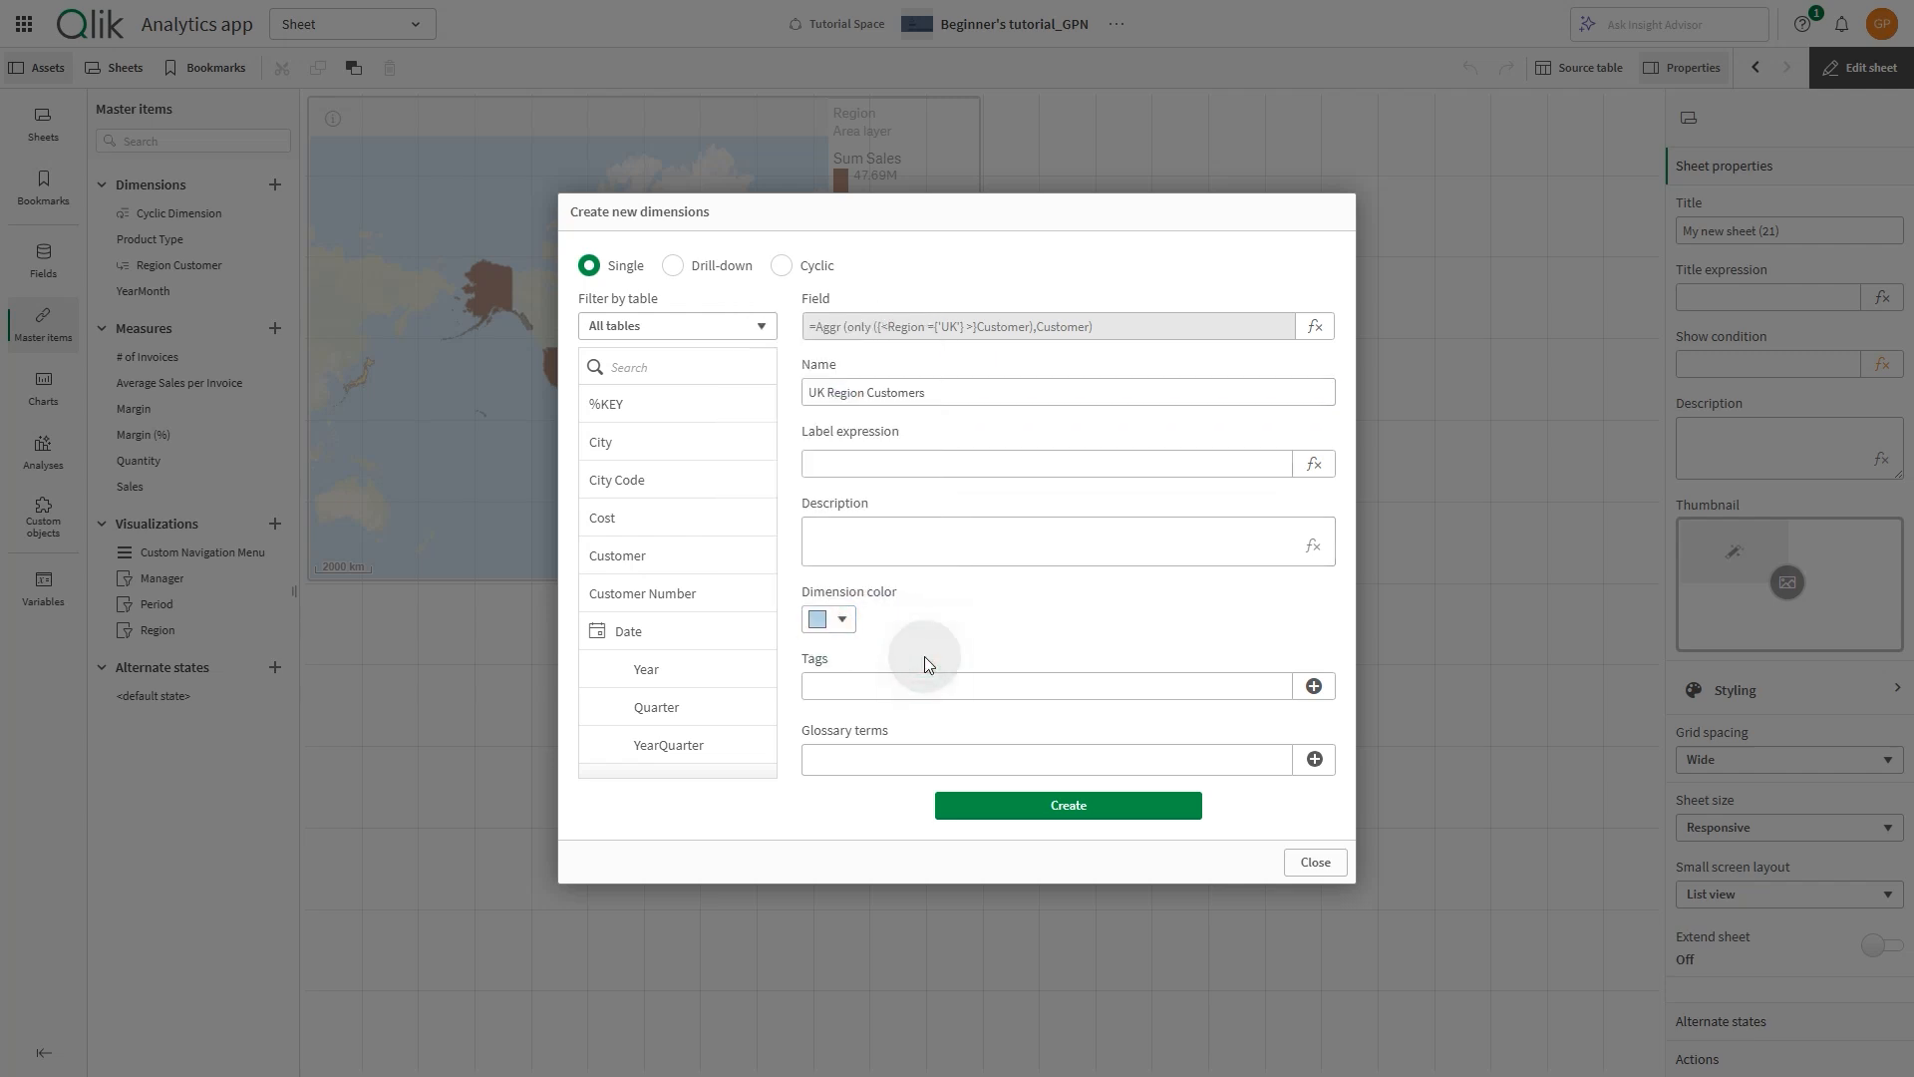
{"action": "left_click", "coordinate": [997, 808]}
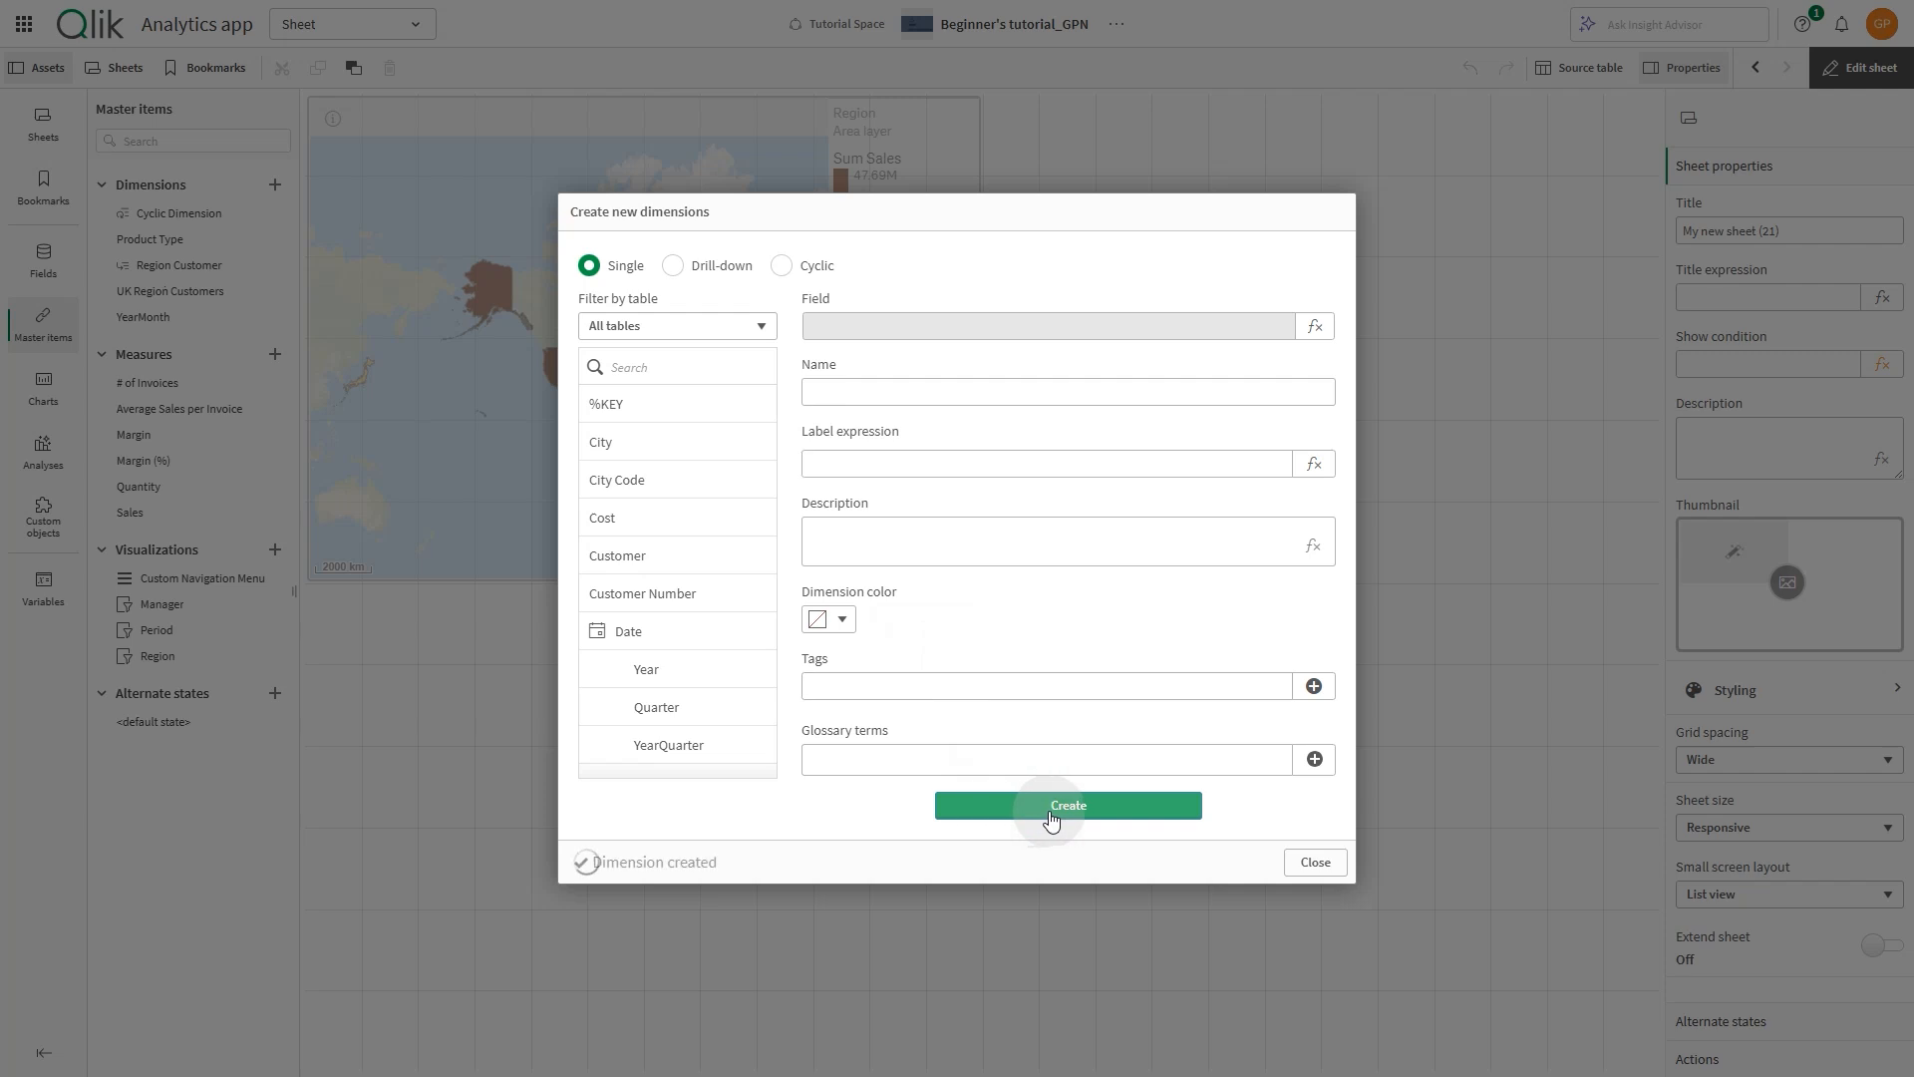
{"action": "left_click", "coordinate": [1316, 861]}
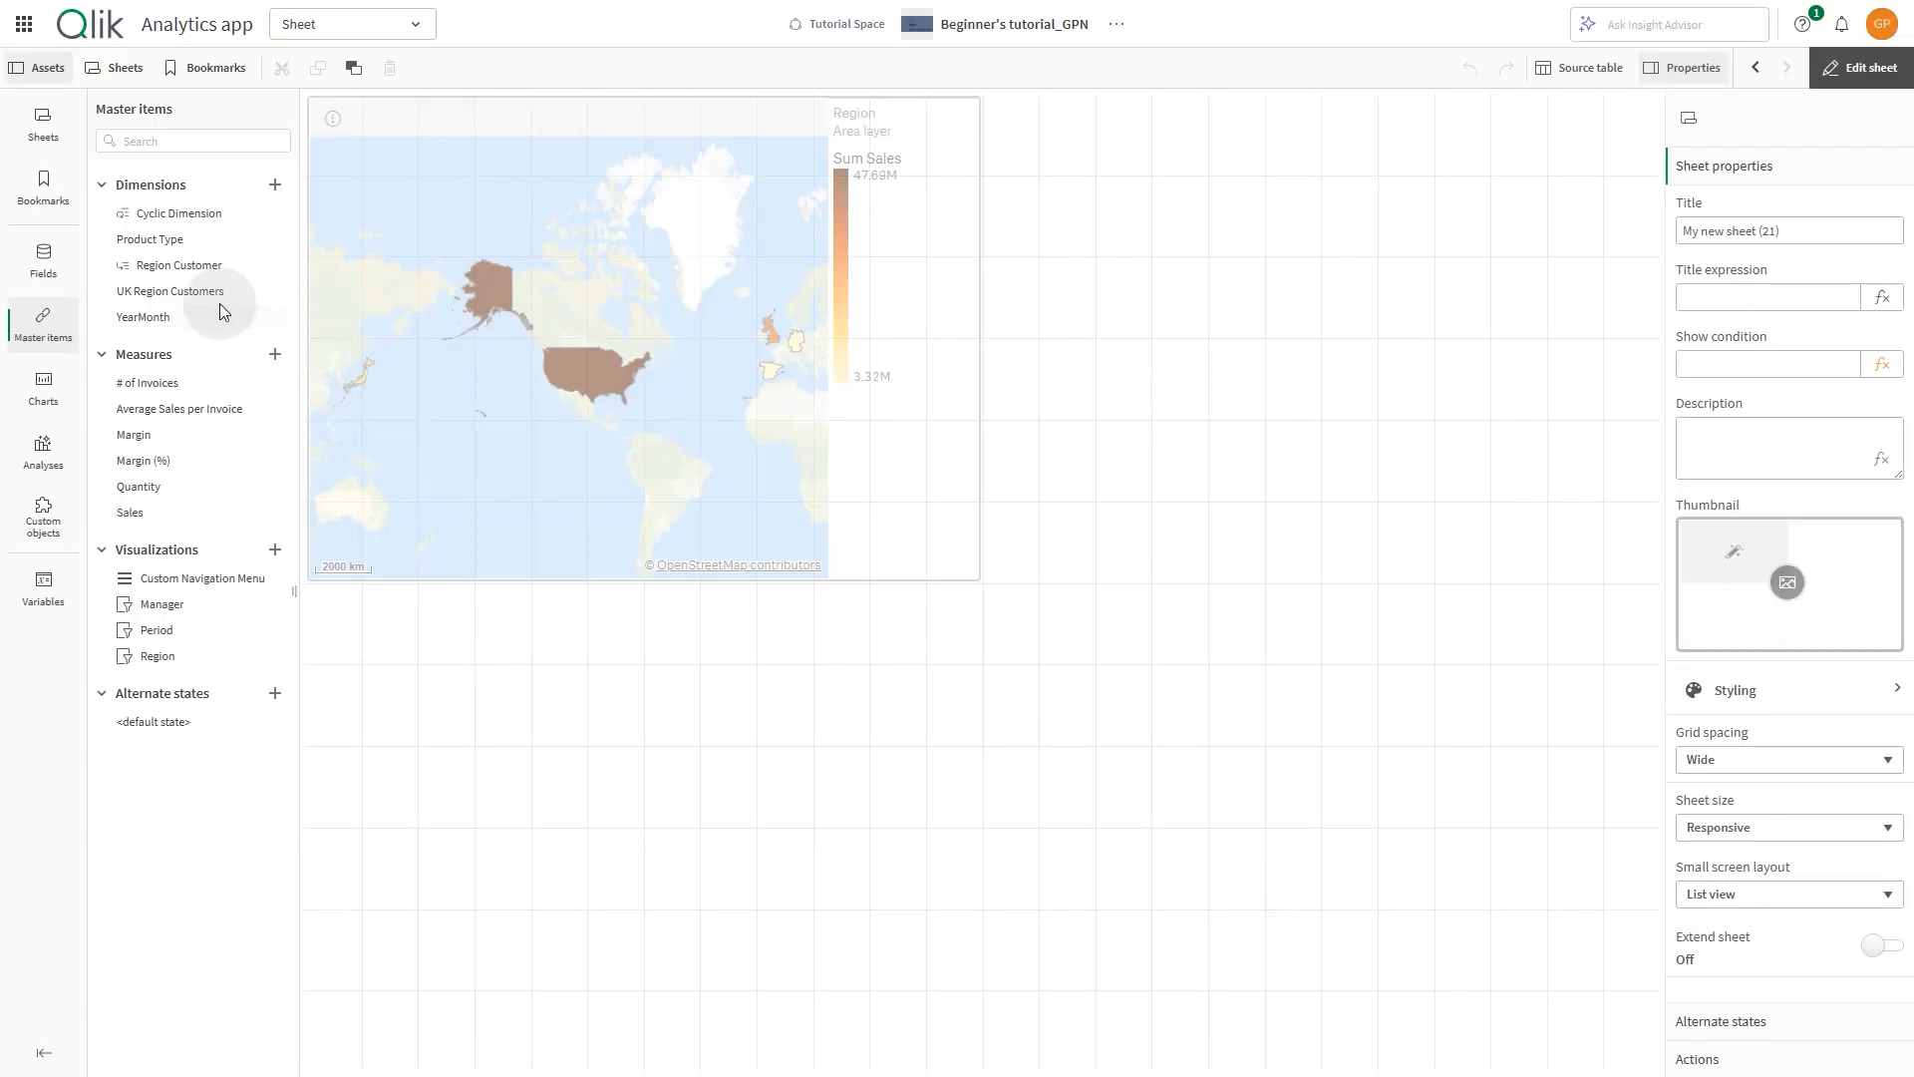
Chart Sales by UK Region Customers beside the map, with chart suggestions turned off and null values excluded
{"action": "left_click_drag", "start_coordinate": [197, 306], "coordinate": [1186, 351]}
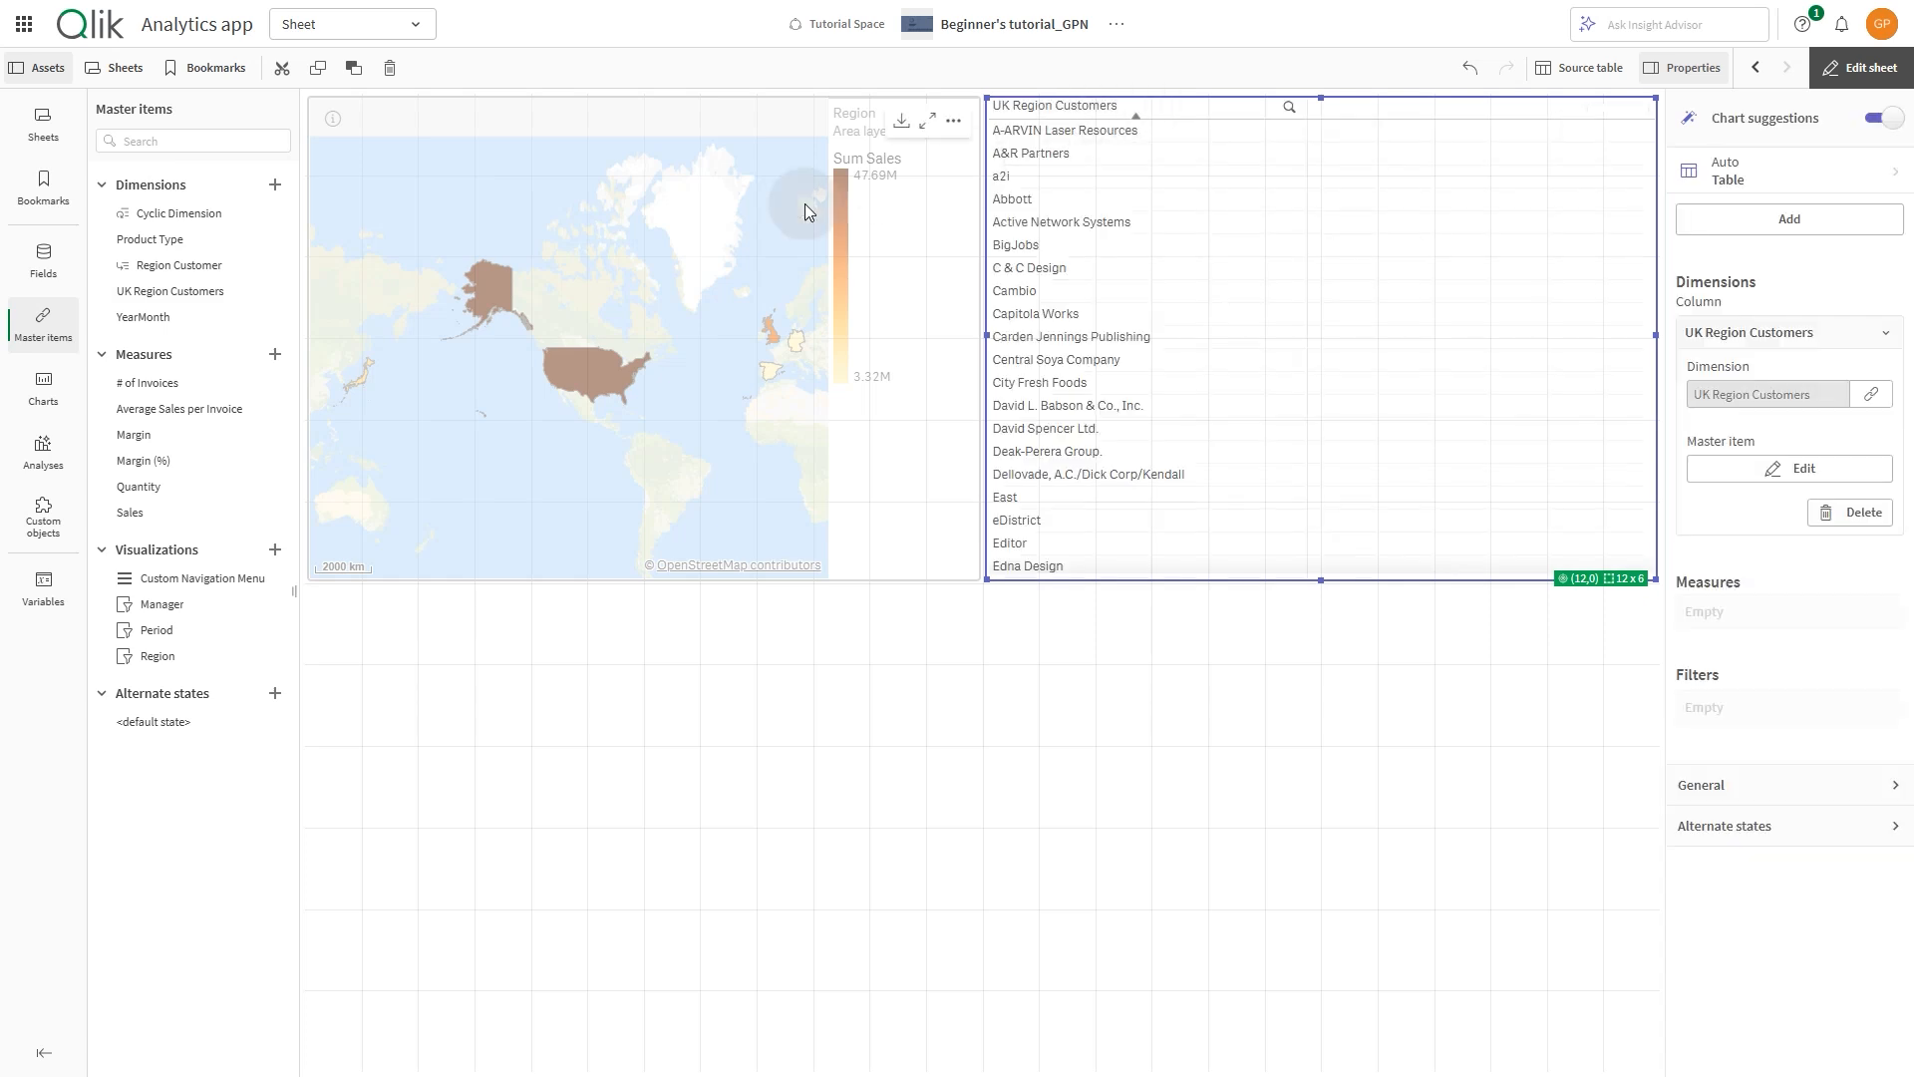
{"action": "left_click_drag", "start_coordinate": [129, 514], "coordinate": [1222, 413]}
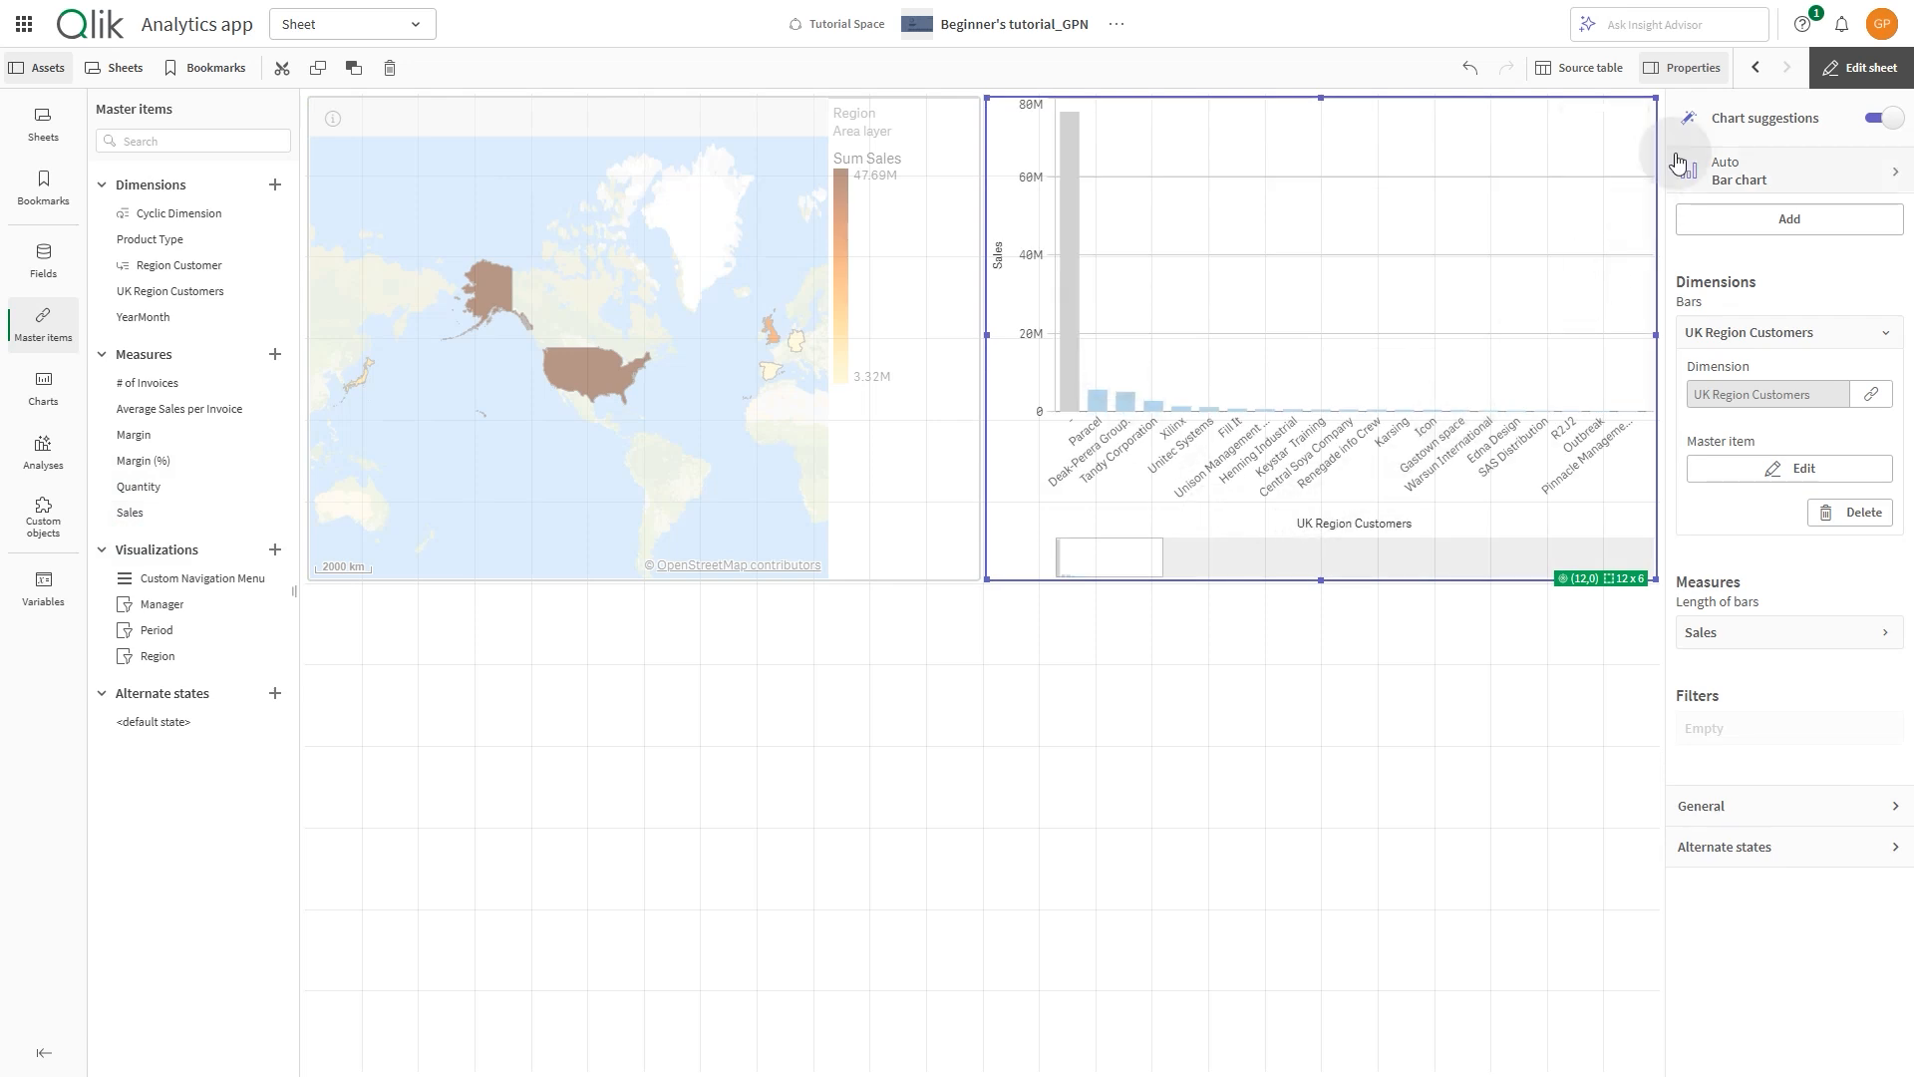
{"action": "left_click", "coordinate": [1891, 137]}
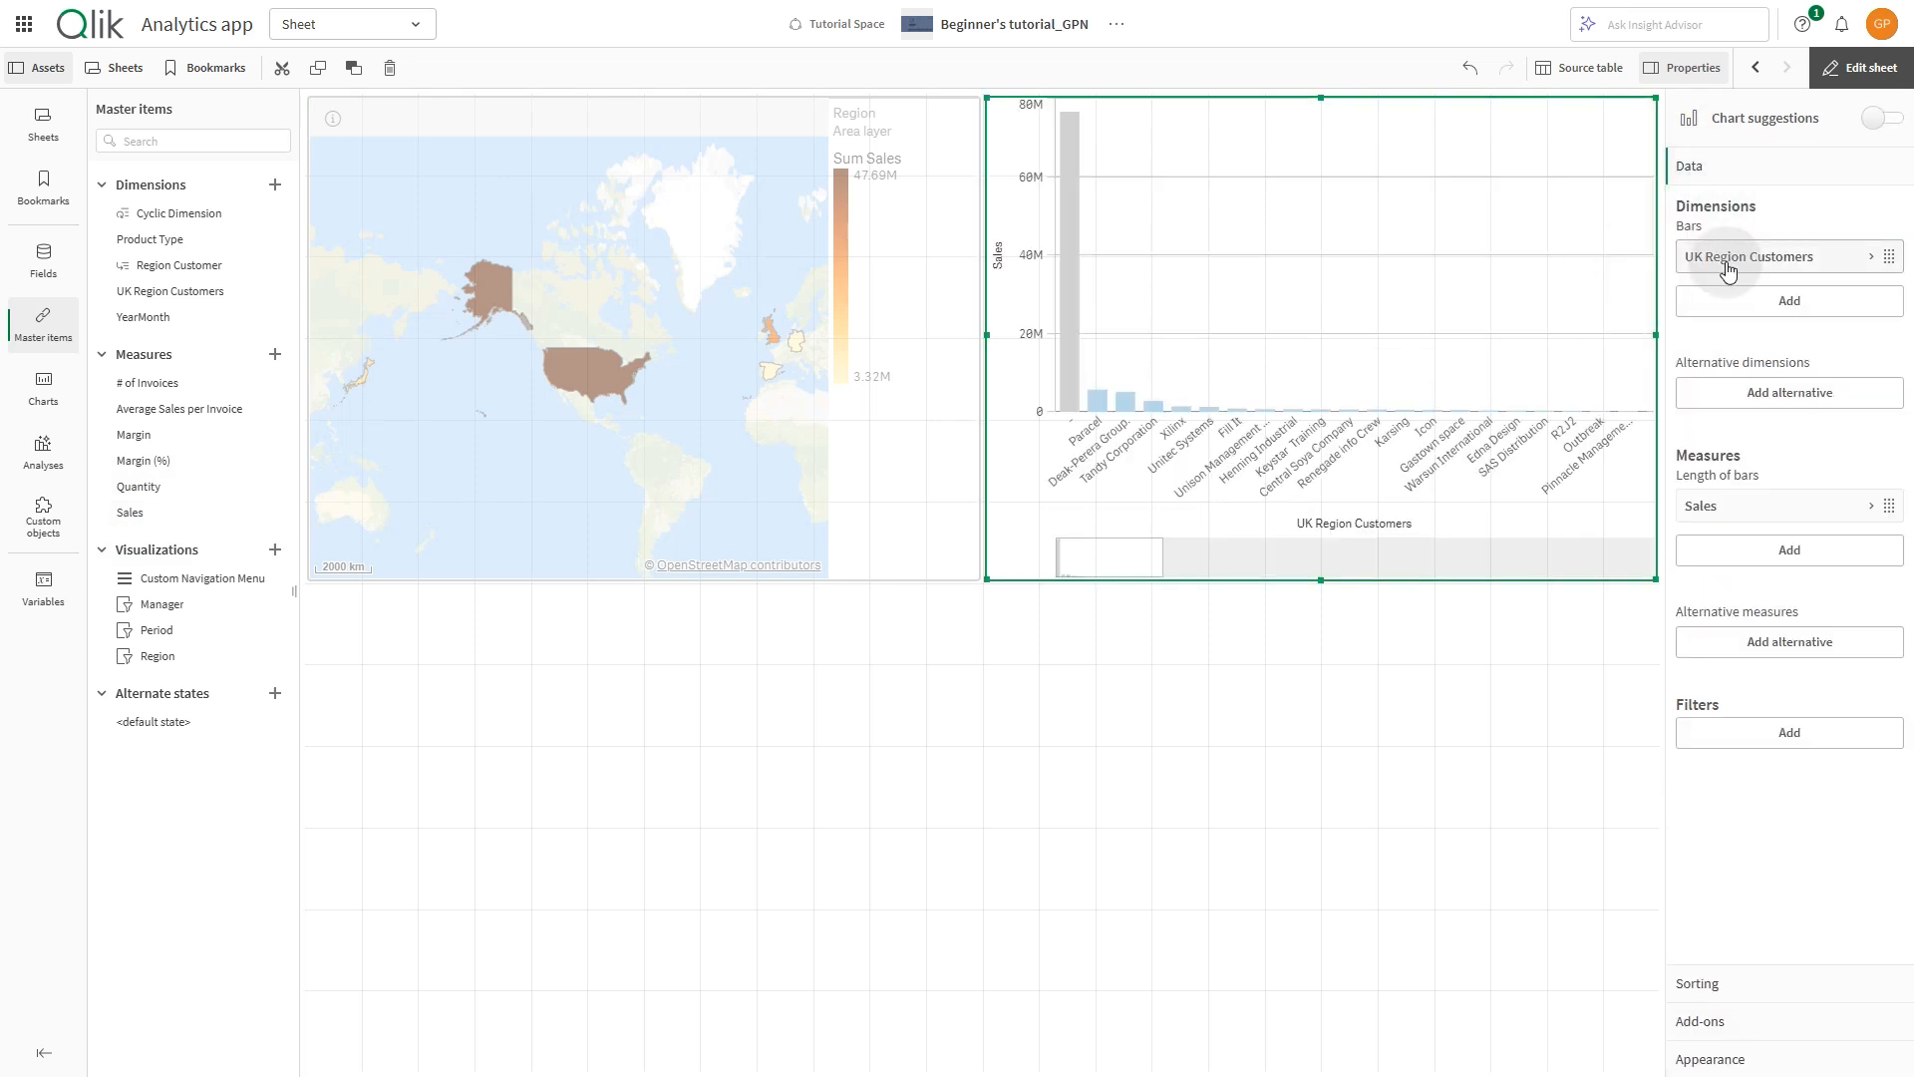
{"action": "left_click", "coordinate": [1727, 259]}
{"action": "left_click", "coordinate": [1697, 363]}
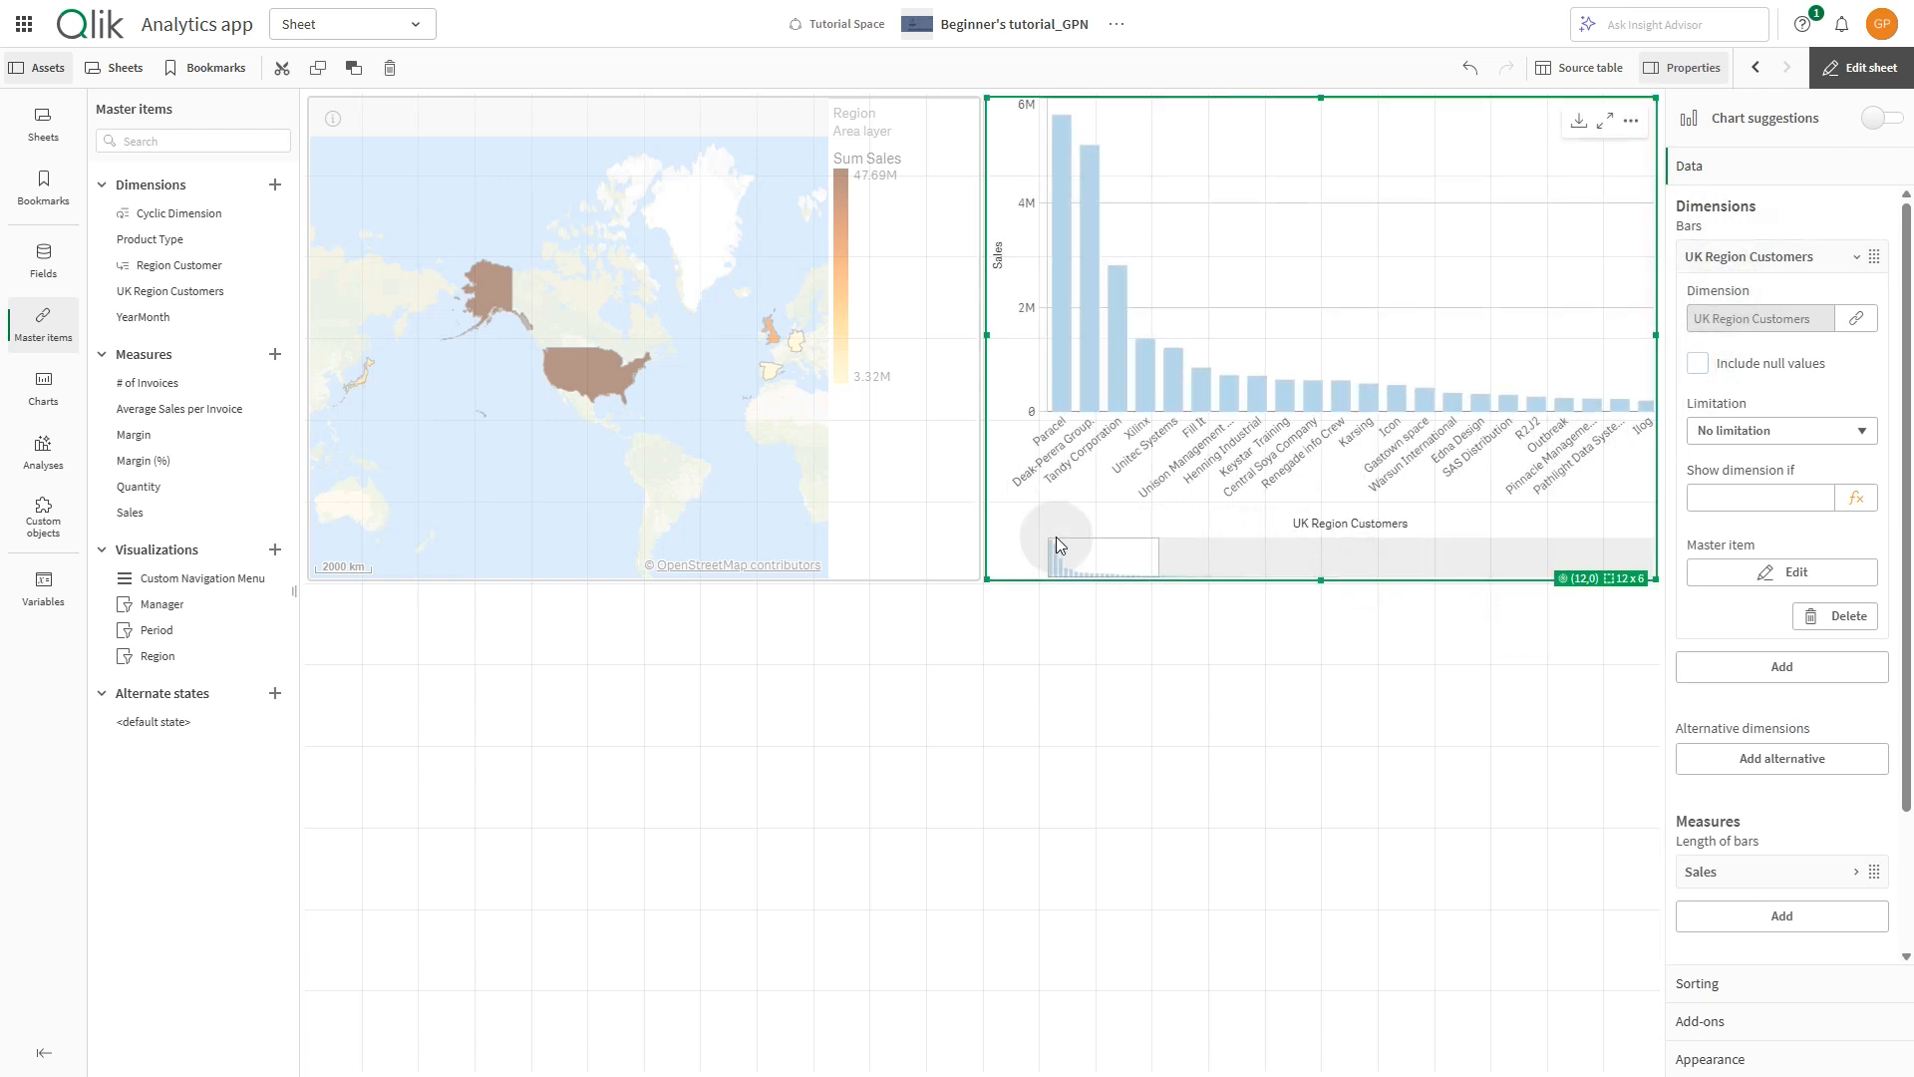
Open the UK Region Customers master dimension for editing
{"action": "right_click", "coordinate": [200, 304]}
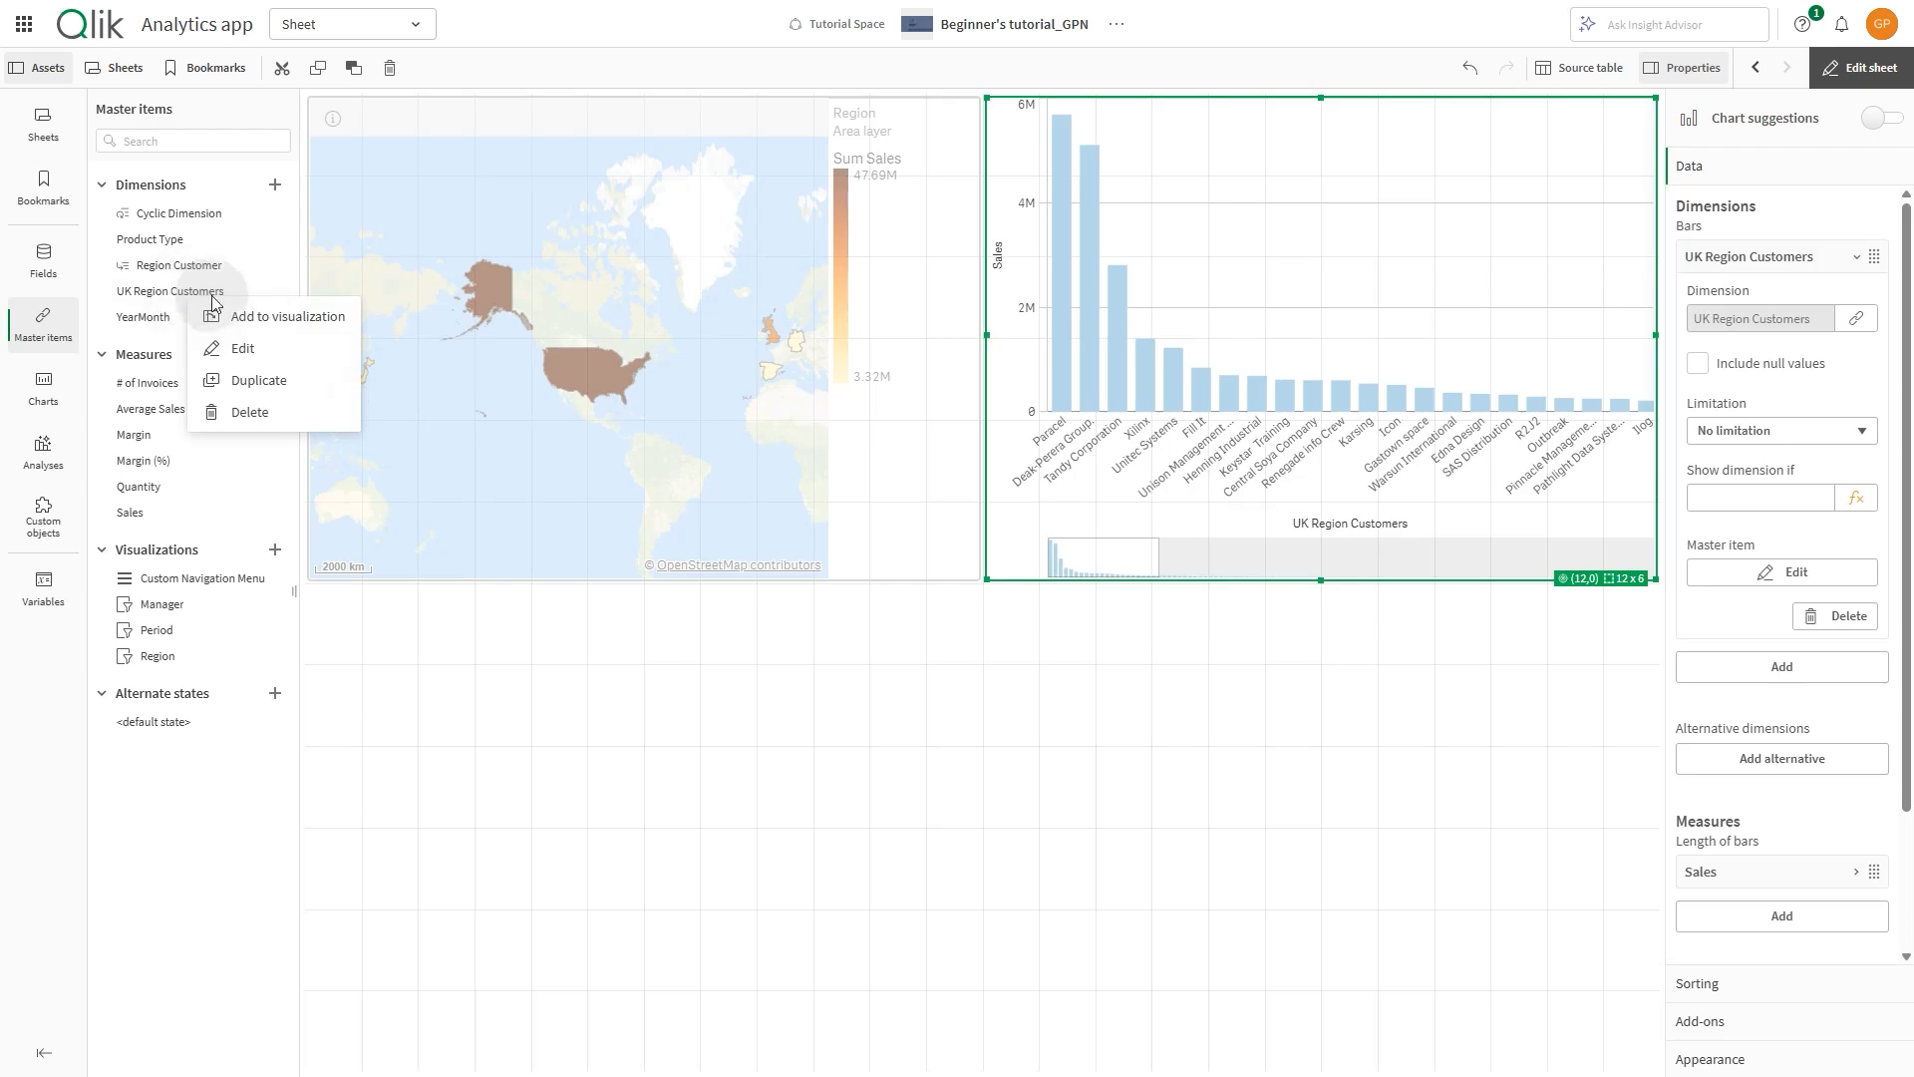
{"action": "left_click", "coordinate": [241, 353]}
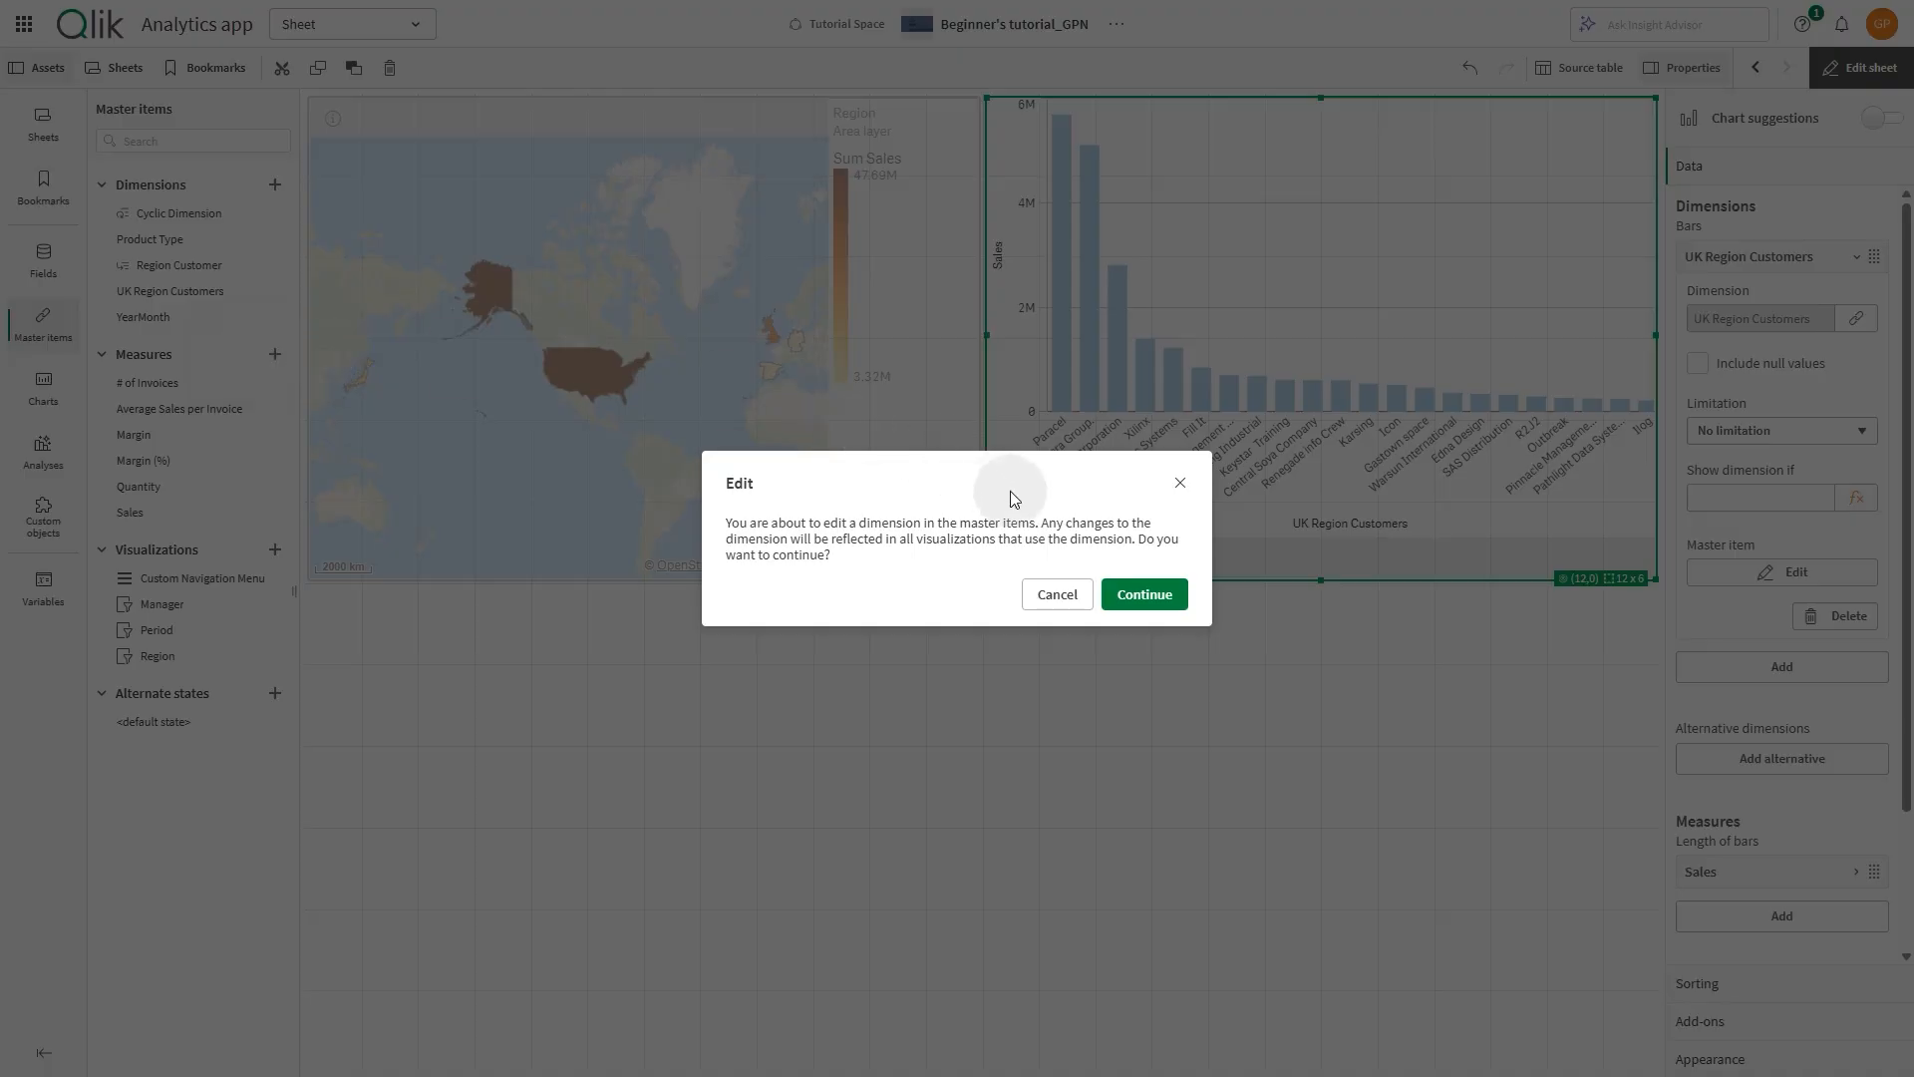
{"action": "left_click", "coordinate": [1127, 594]}
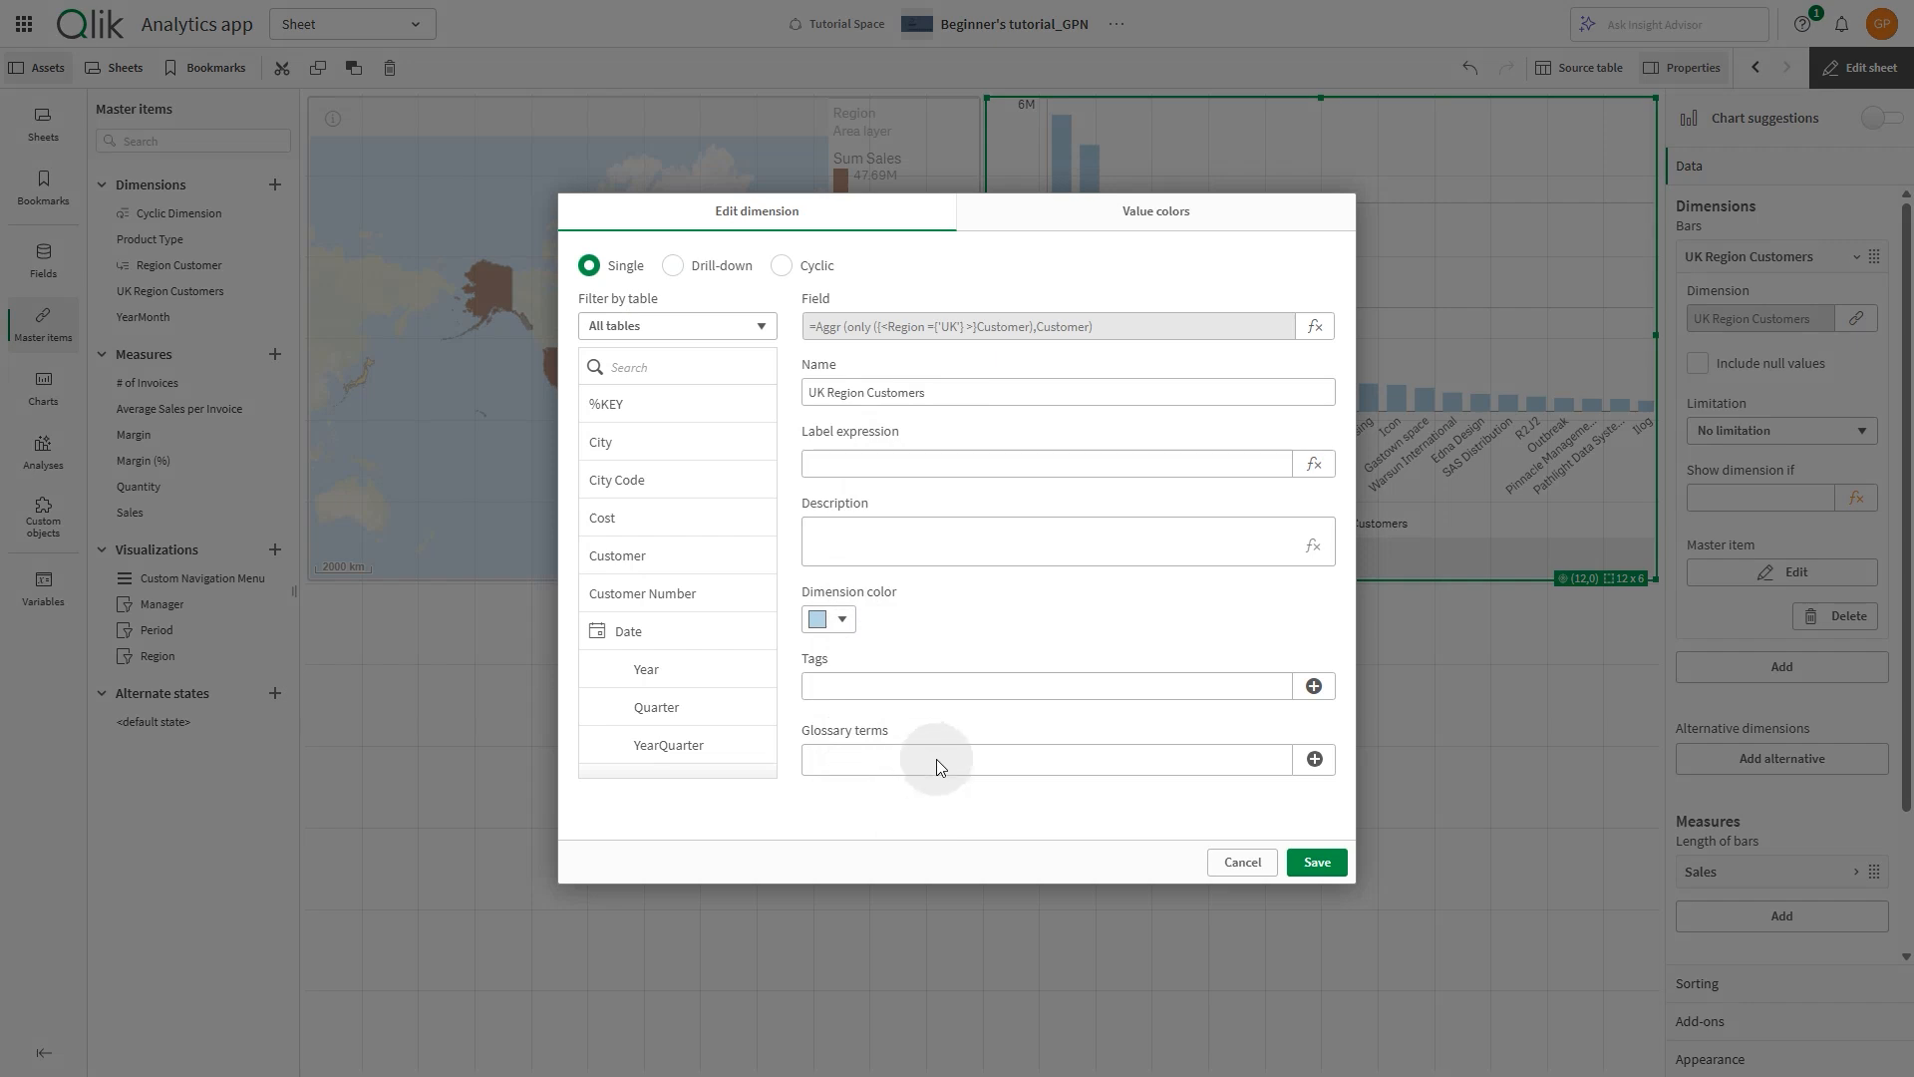
Change the UK Region Customers dimension color to the darker blue swatch and save the master dimension
{"action": "left_click", "coordinate": [843, 621]}
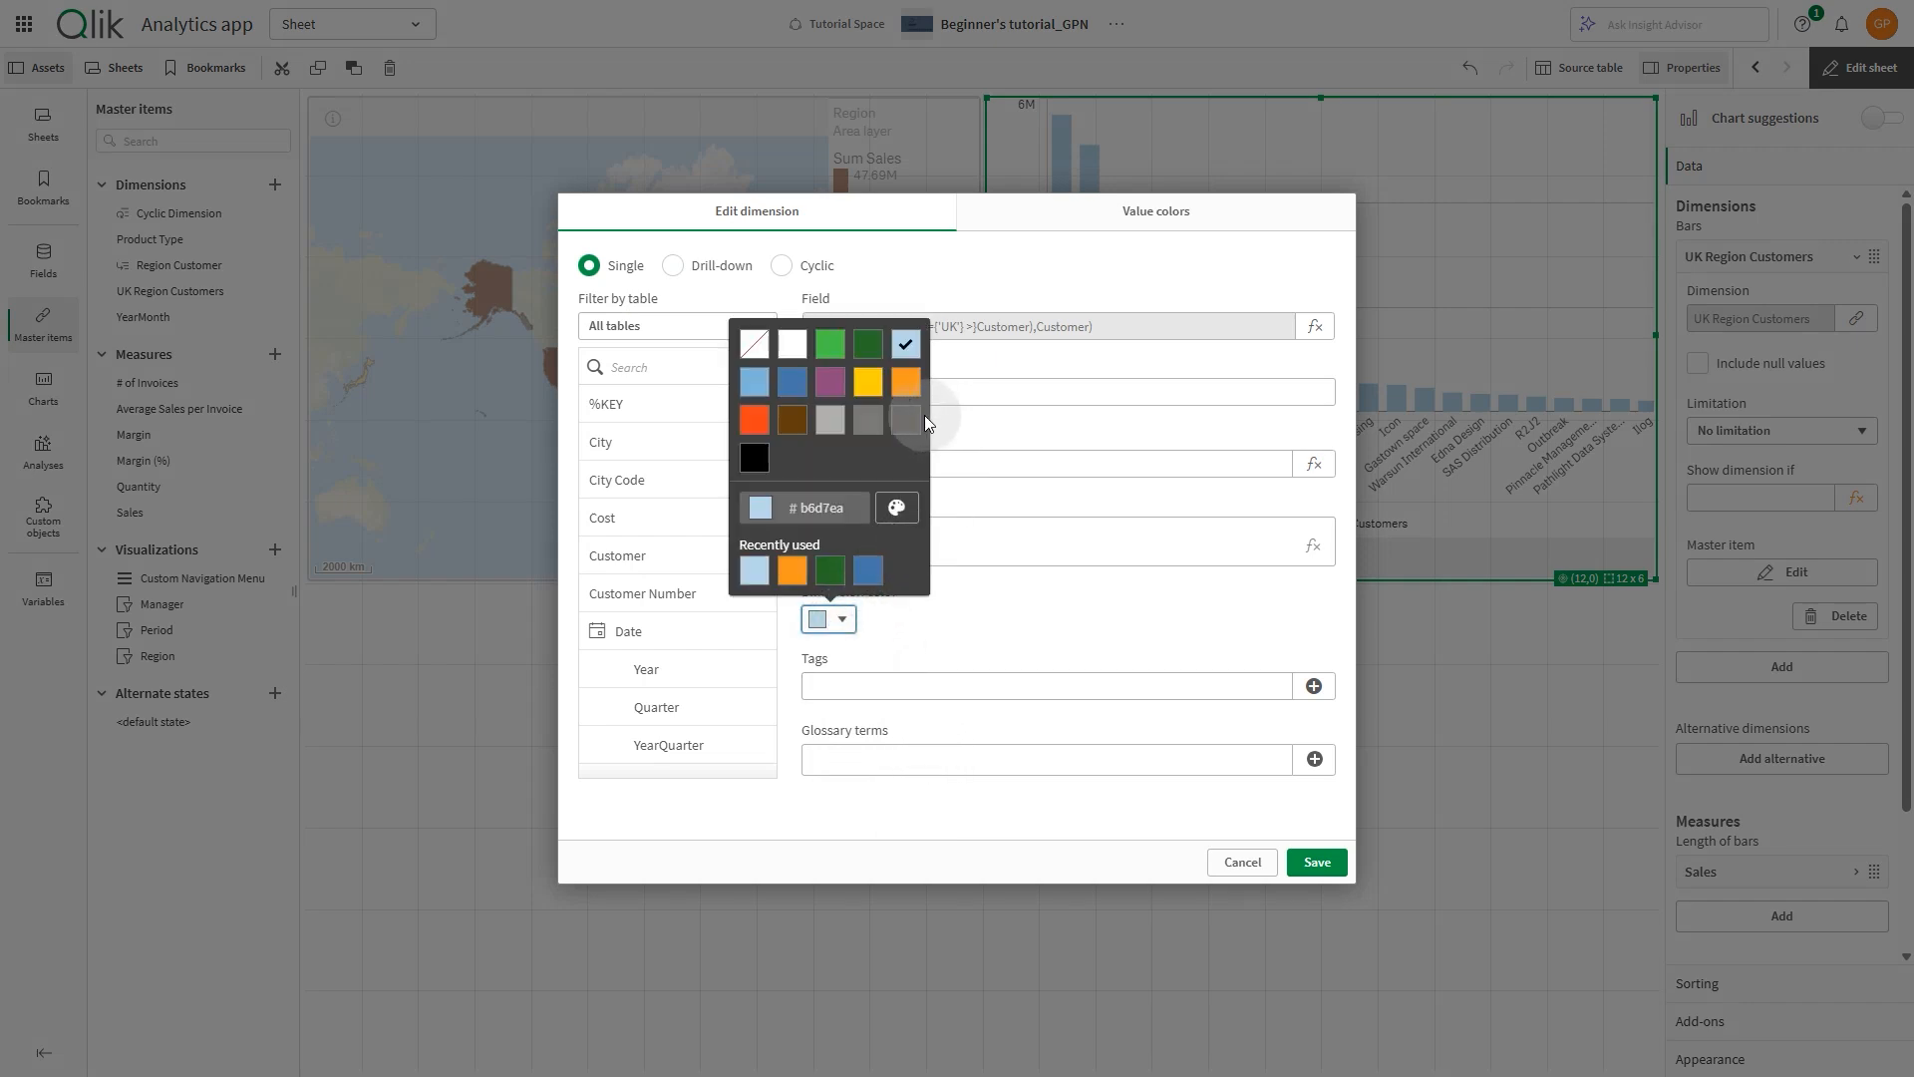
{"action": "left_click", "coordinate": [790, 385]}
{"action": "left_click", "coordinate": [987, 590]}
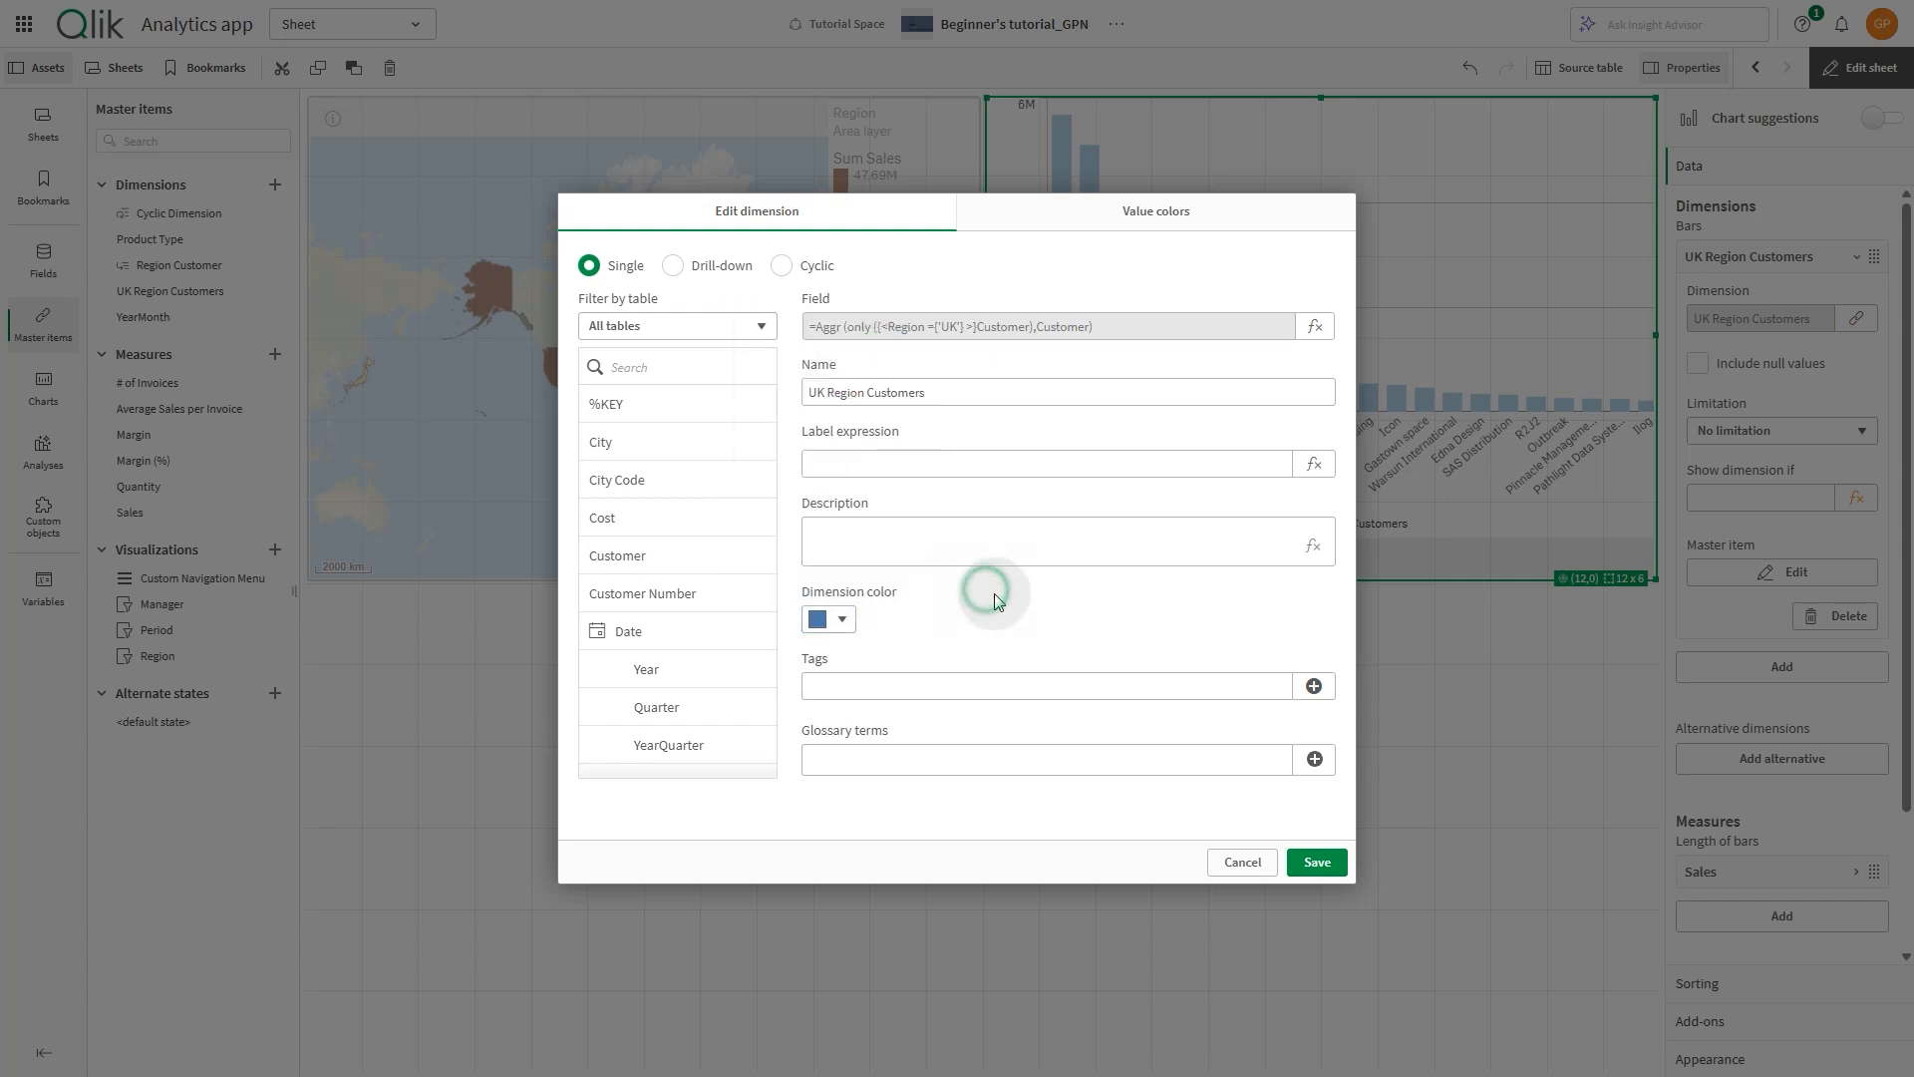
{"action": "left_click", "coordinate": [1318, 867]}
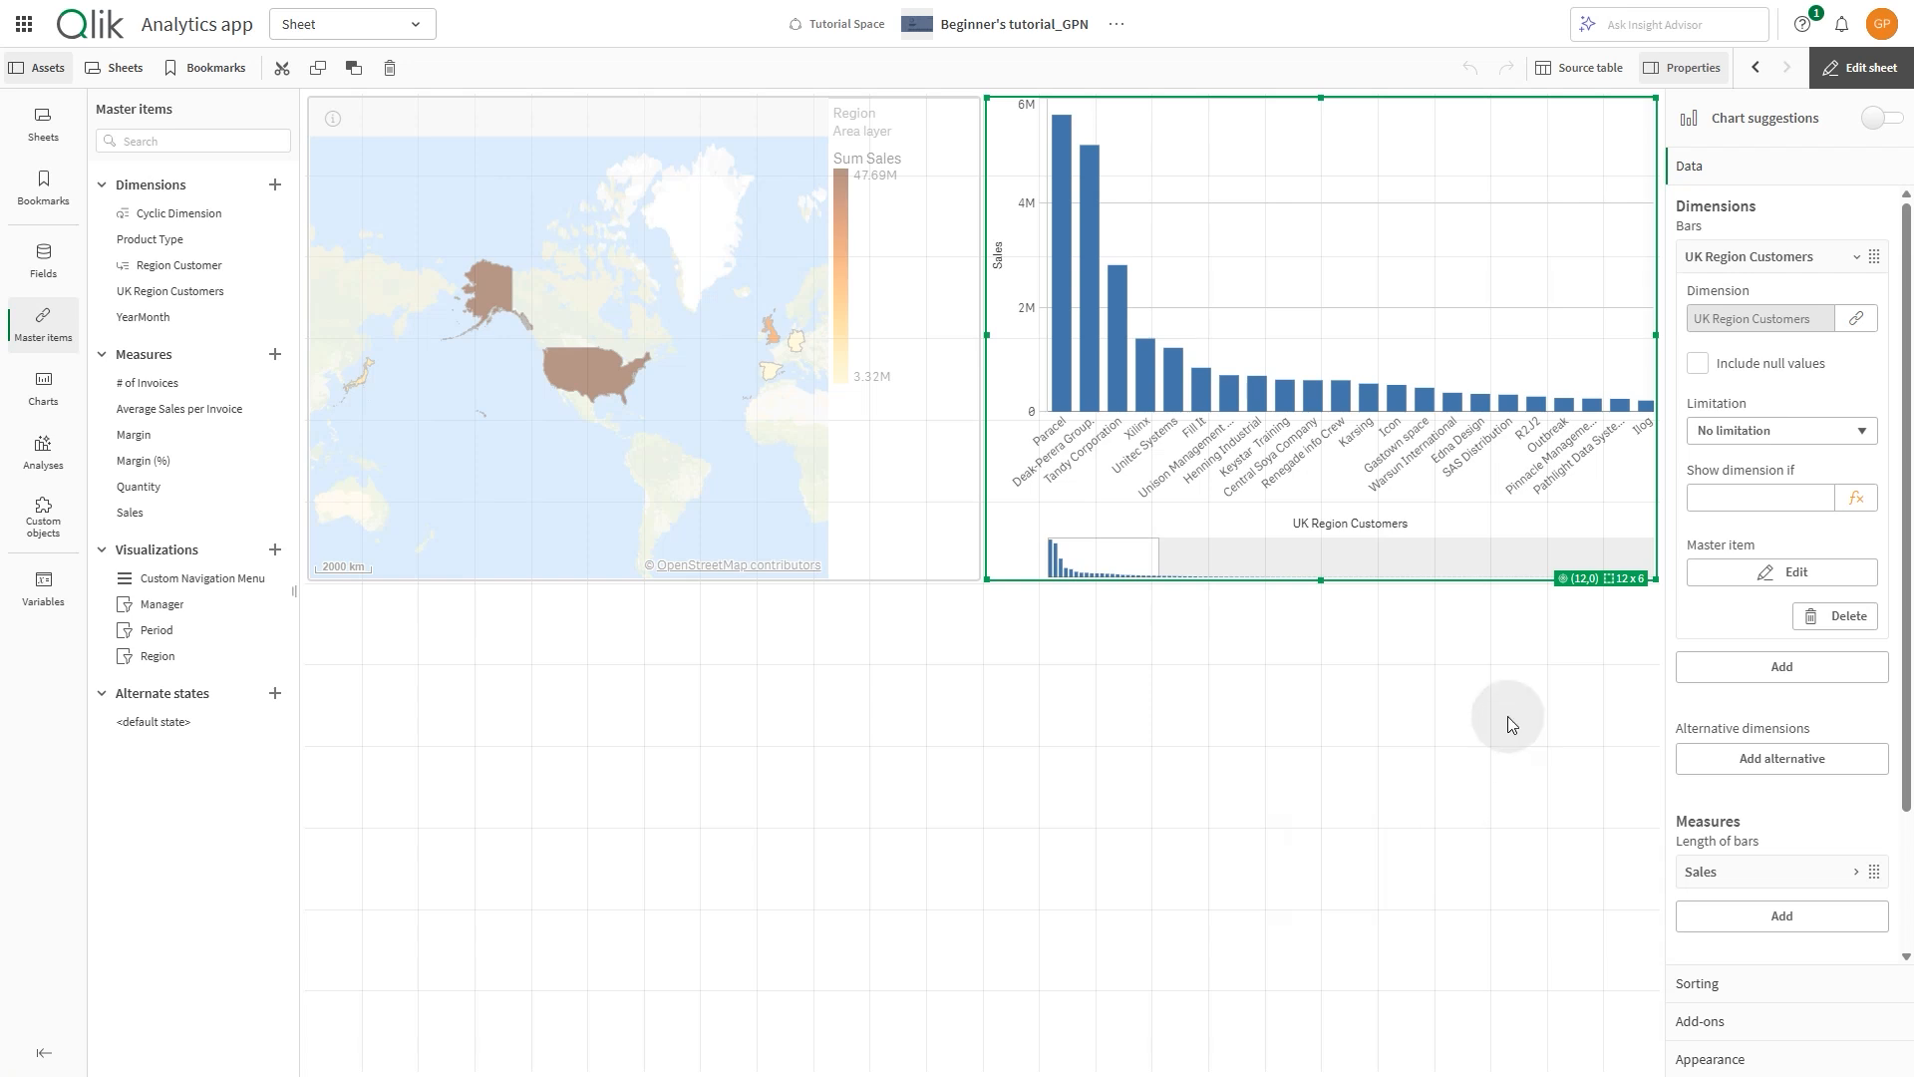
Select the map chart and delete the Region Customer drill-down dimension from the master items
{"action": "left_click", "coordinate": [740, 433]}
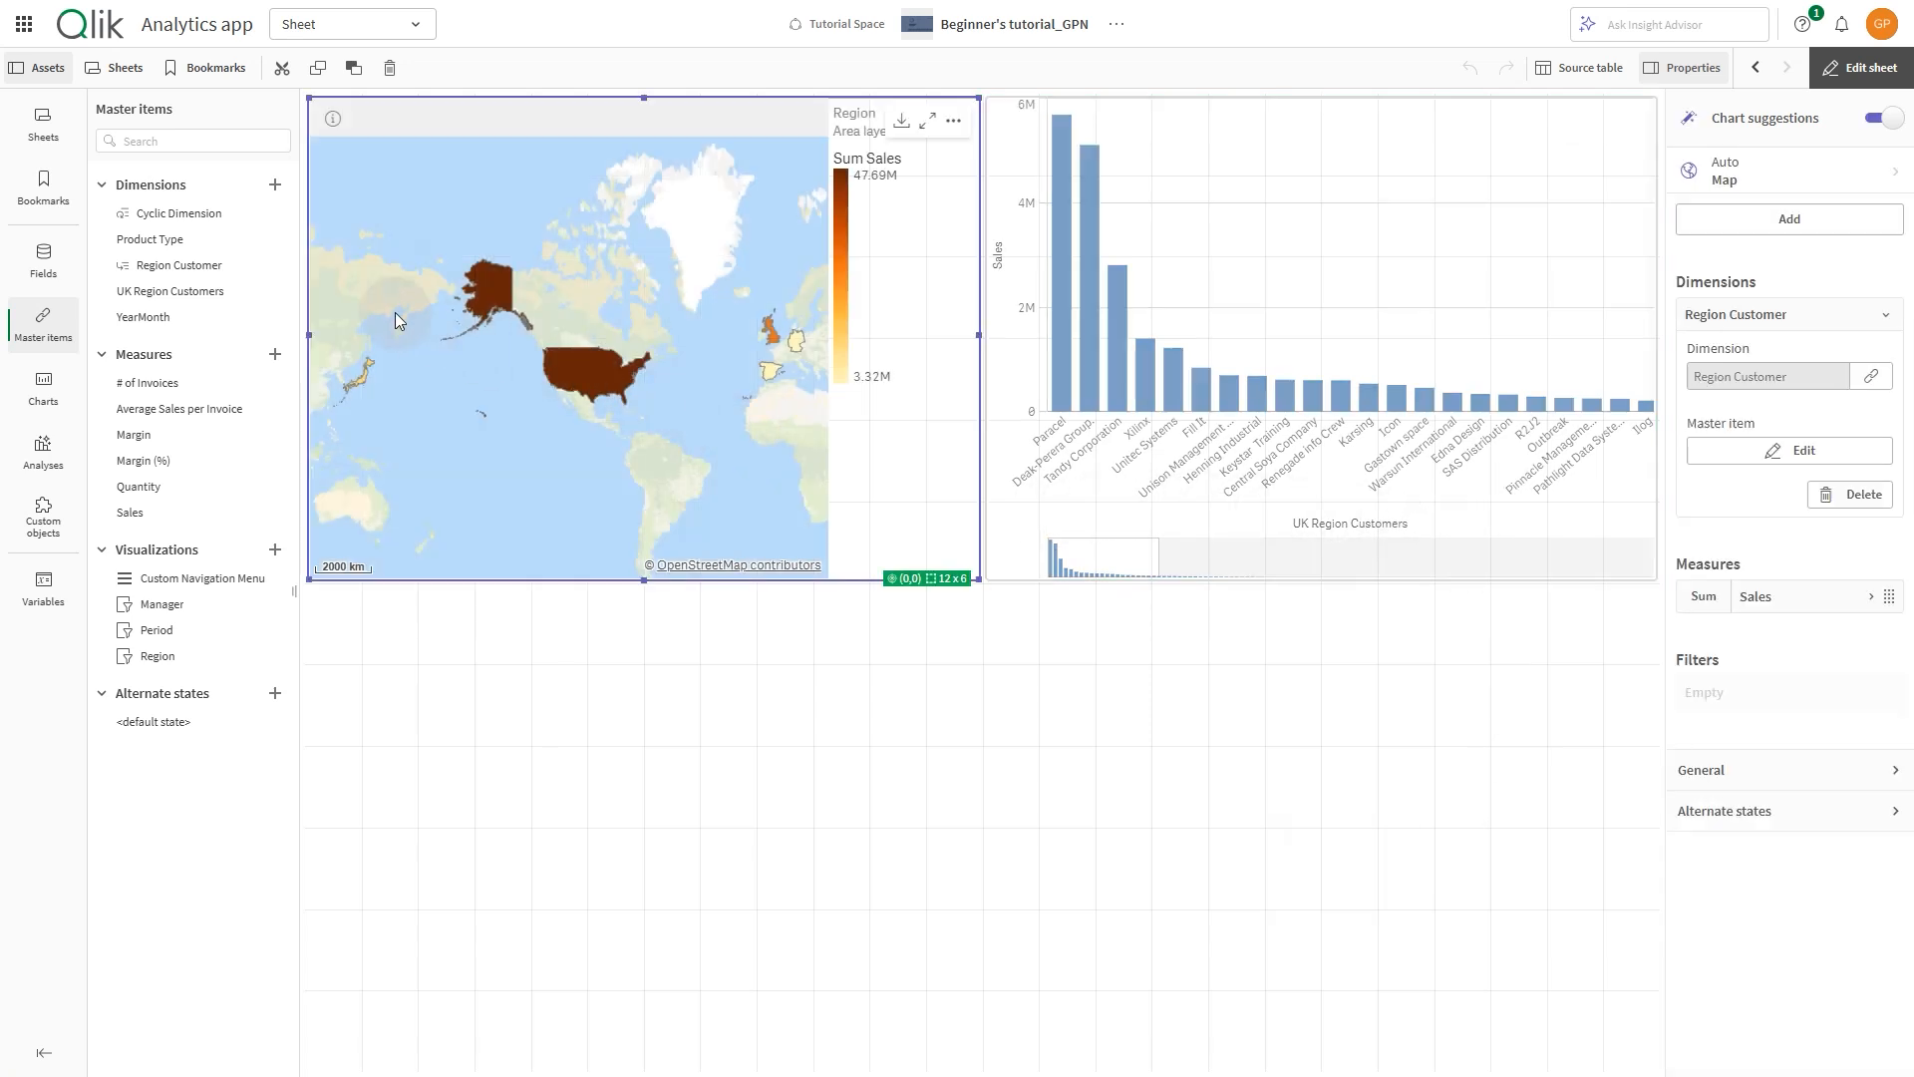
{"action": "right_click", "coordinate": [155, 272]}
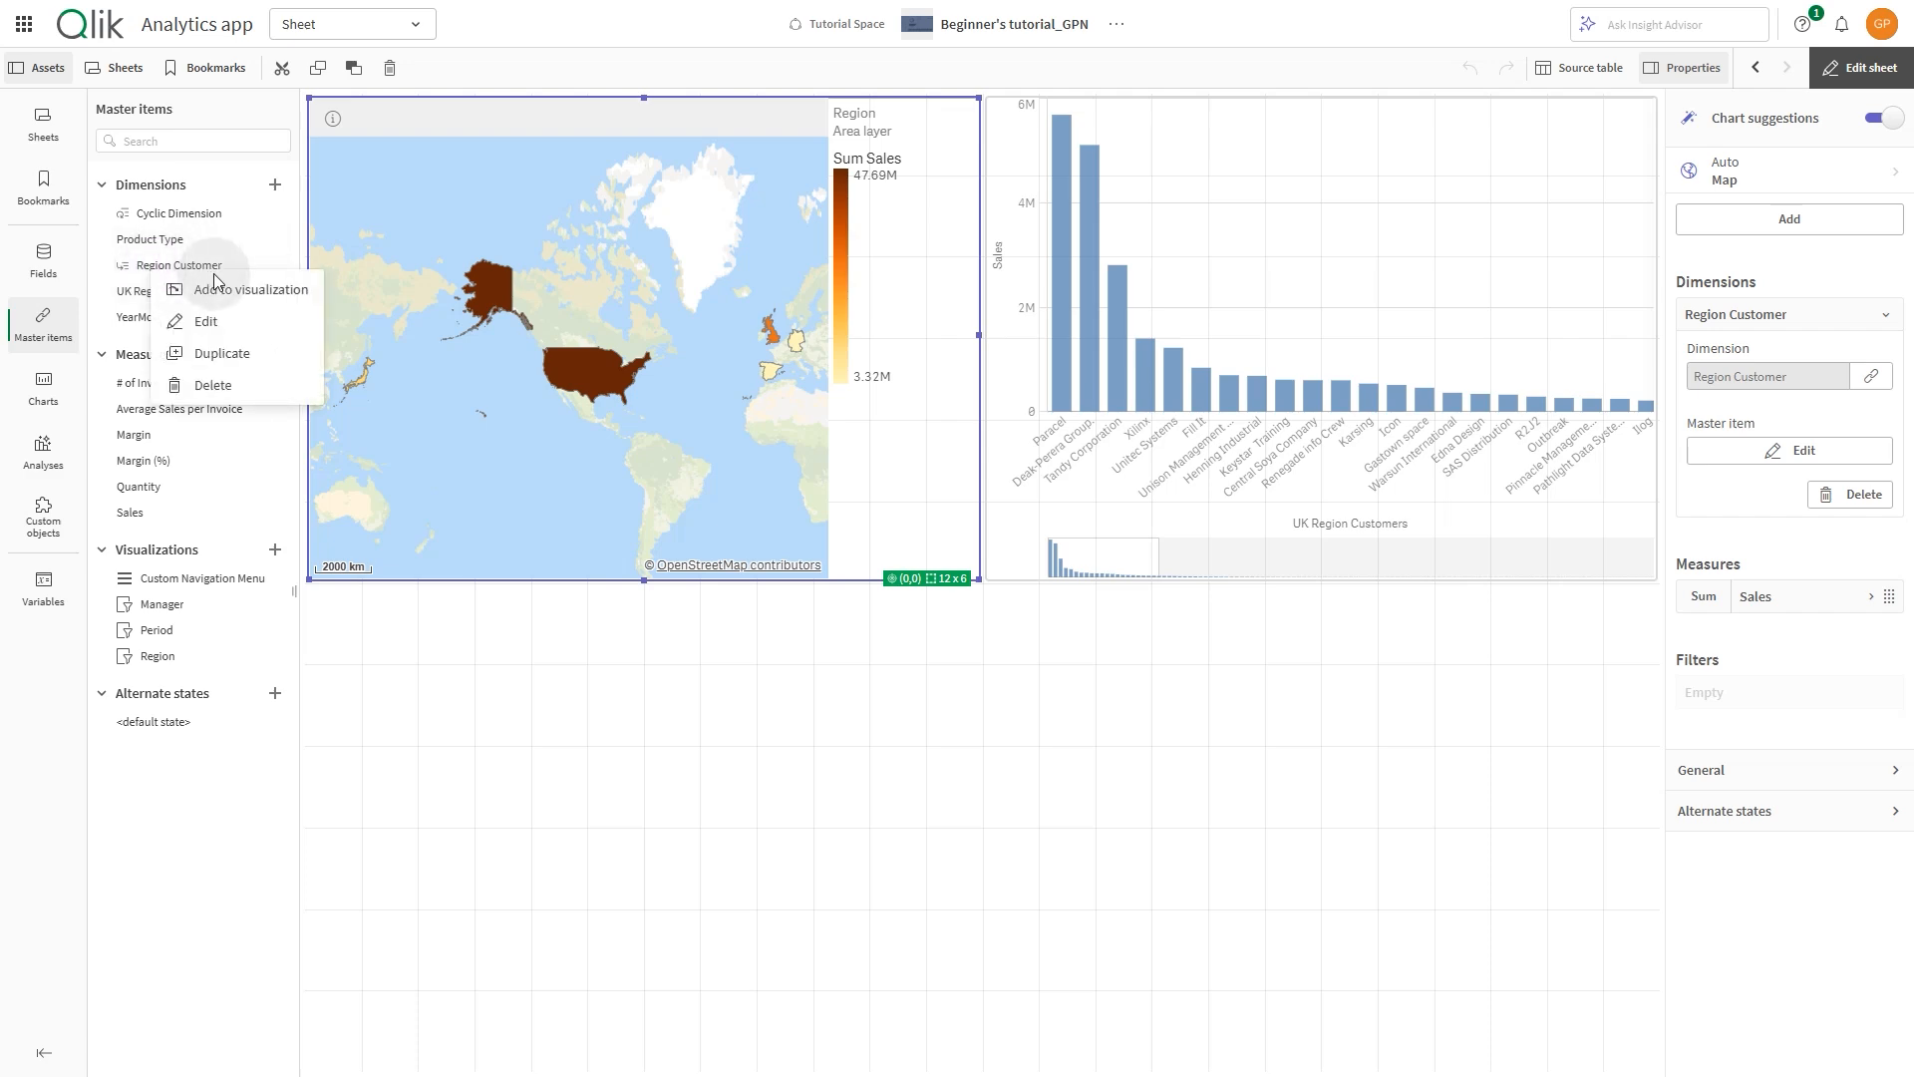
{"action": "left_click", "coordinate": [216, 386]}
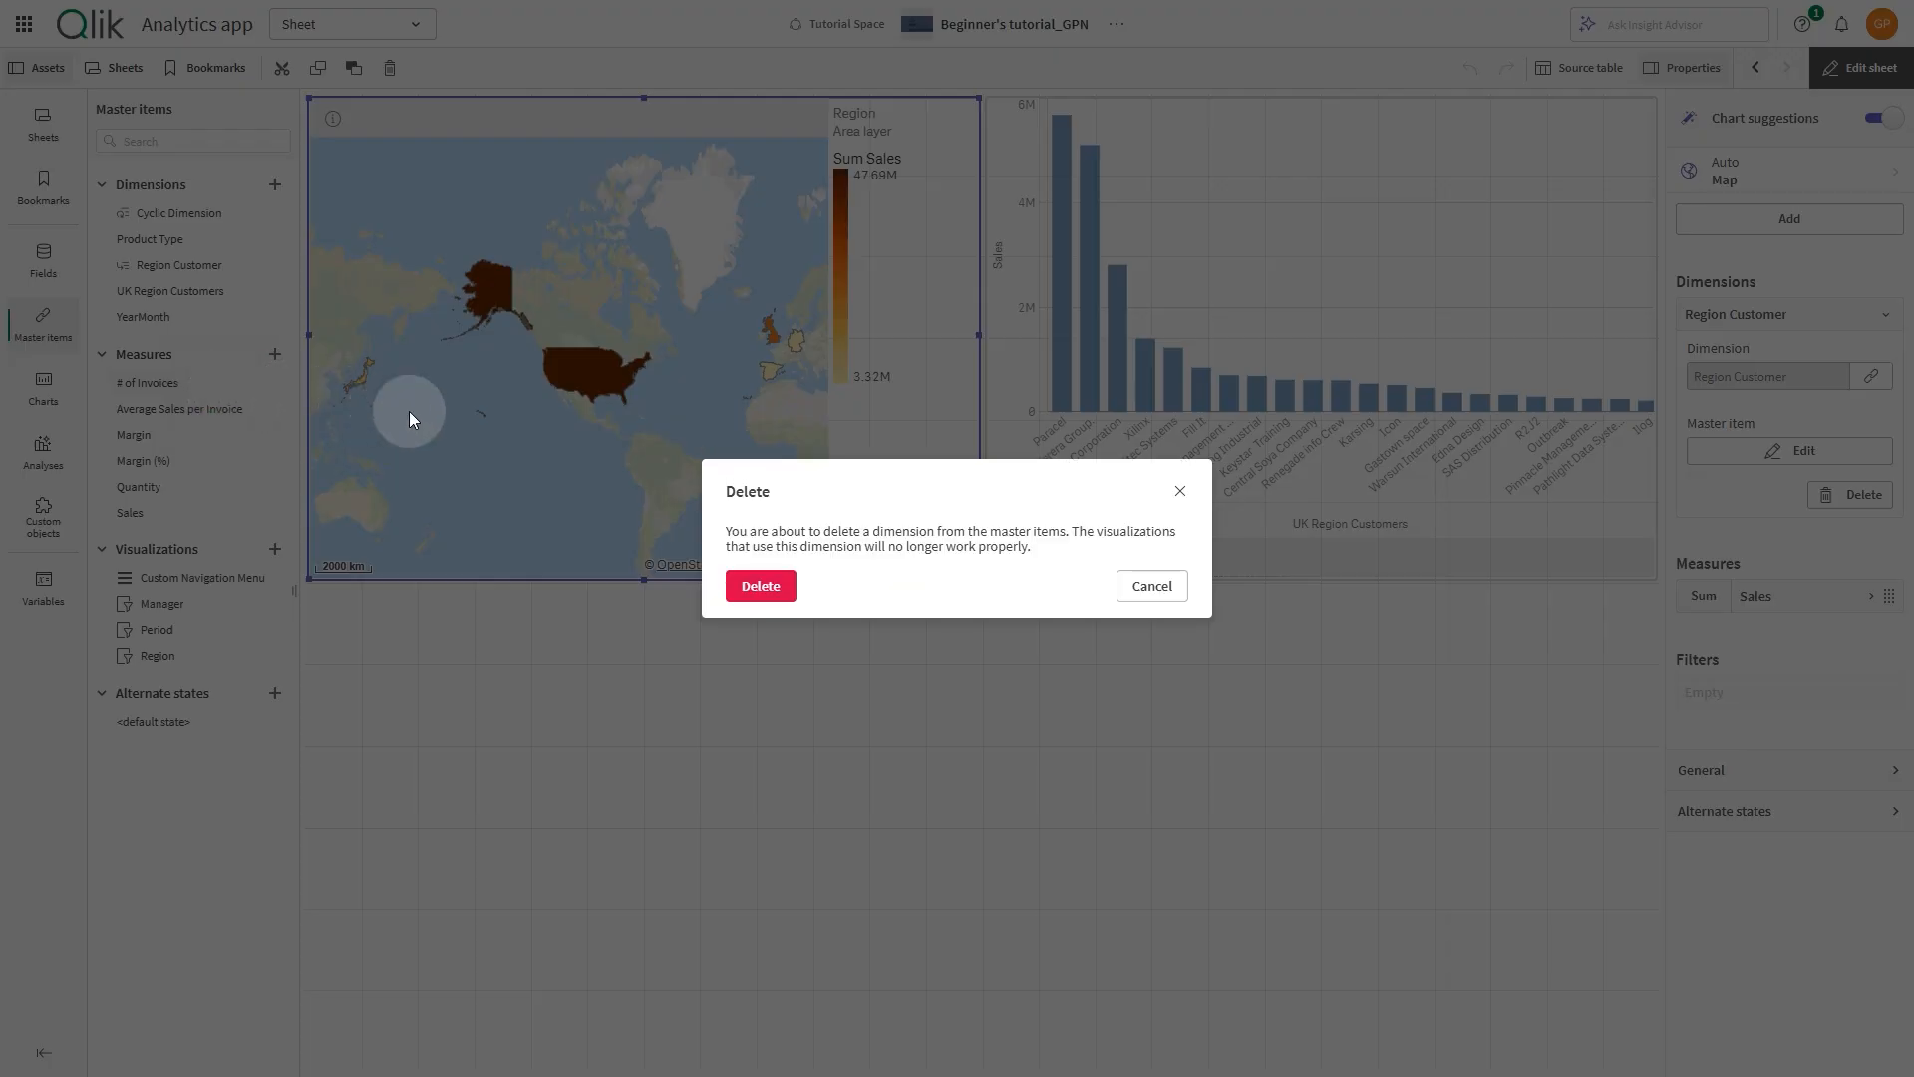
{"action": "left_click", "coordinate": [757, 586]}
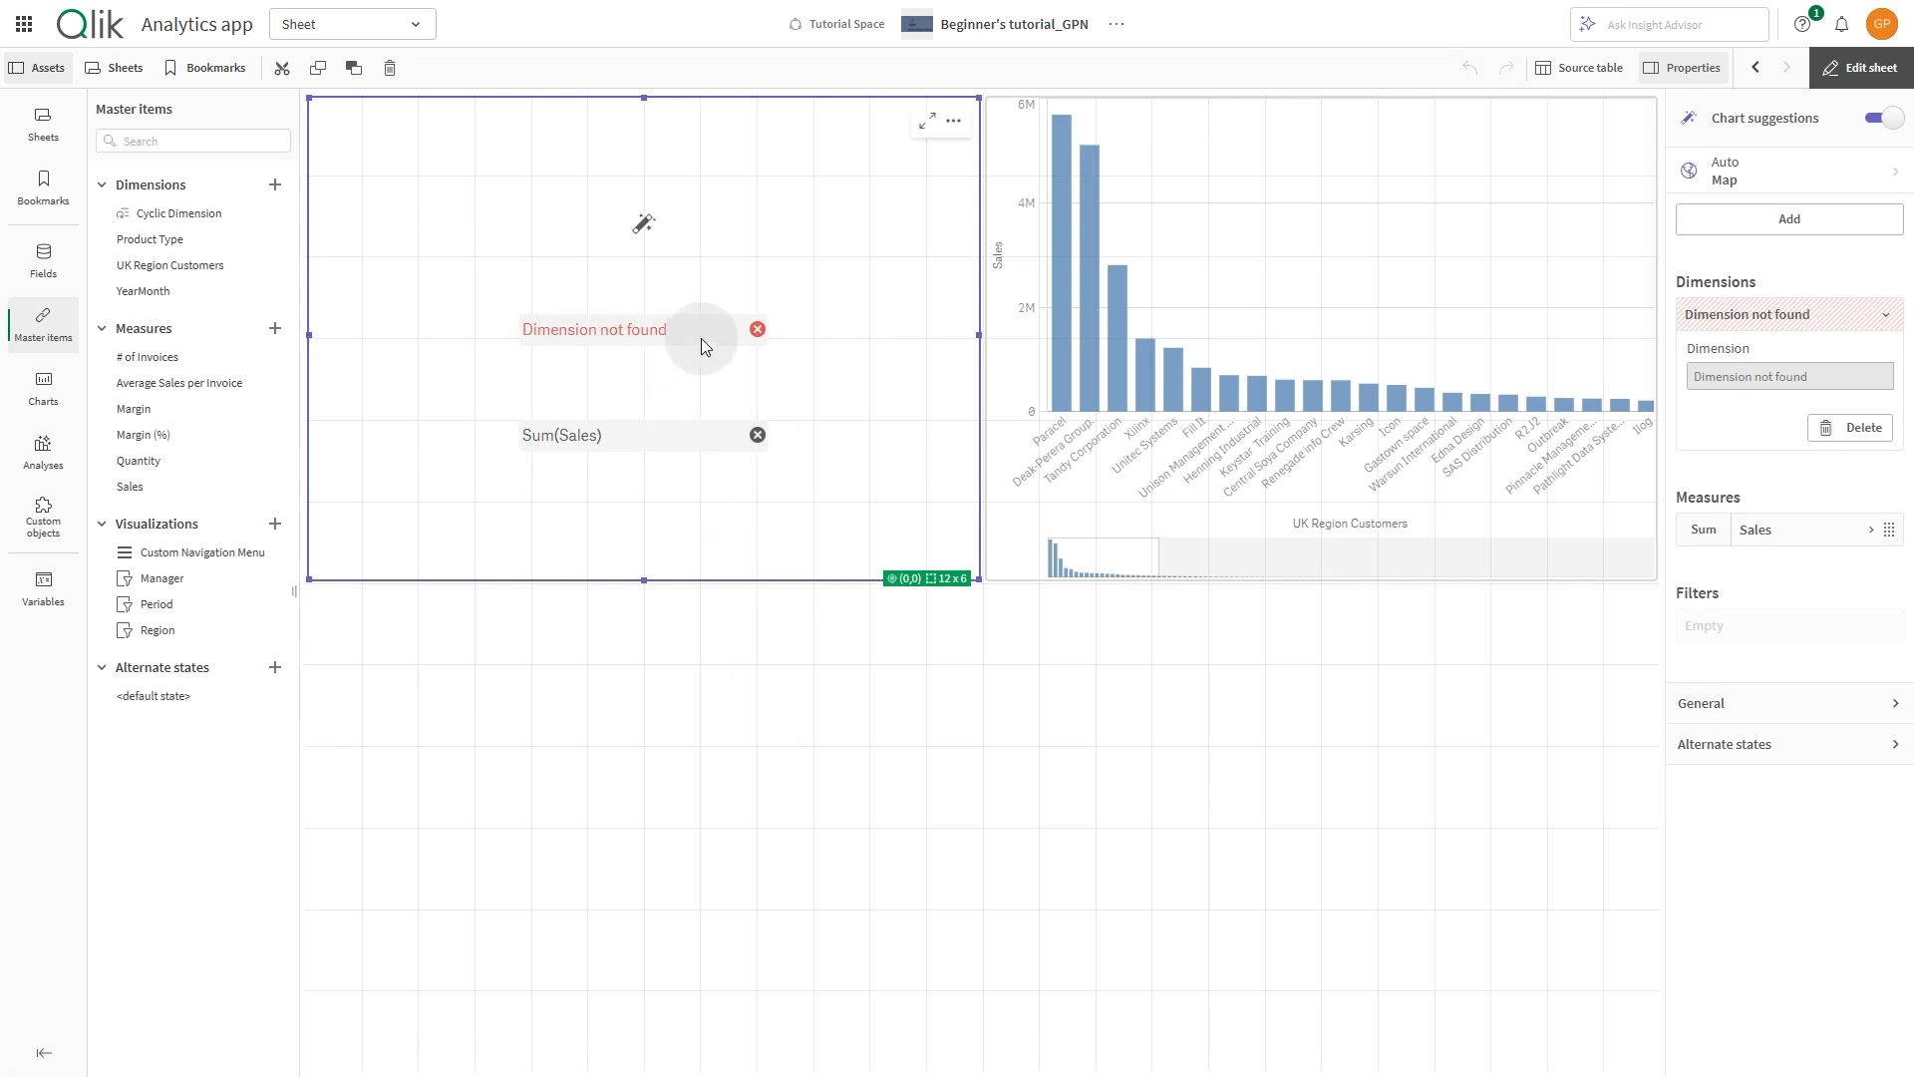
Remove the missing dimension from the former map chart and add Cyclic Dimension to it instead
{"action": "left_click", "coordinate": [758, 330]}
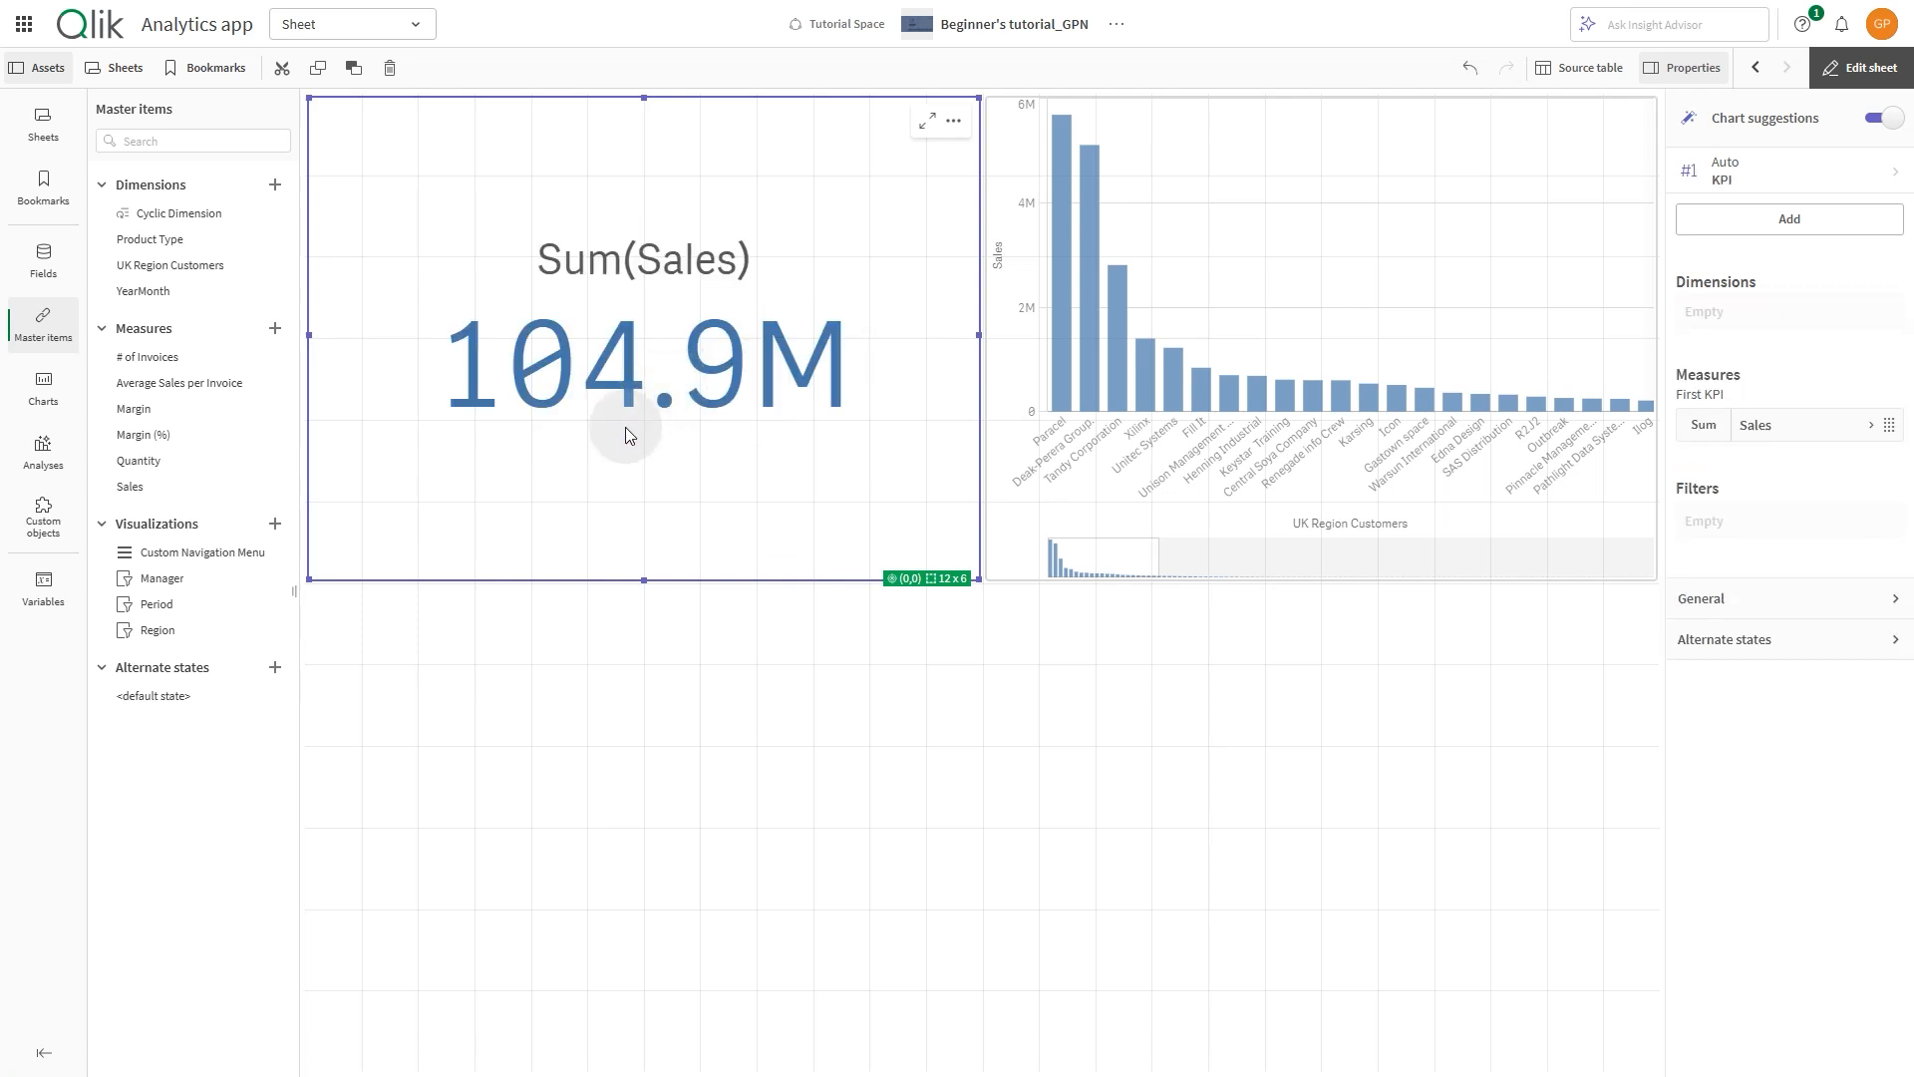
{"action": "left_click_drag", "start_coordinate": [179, 214], "coordinate": [641, 363]}
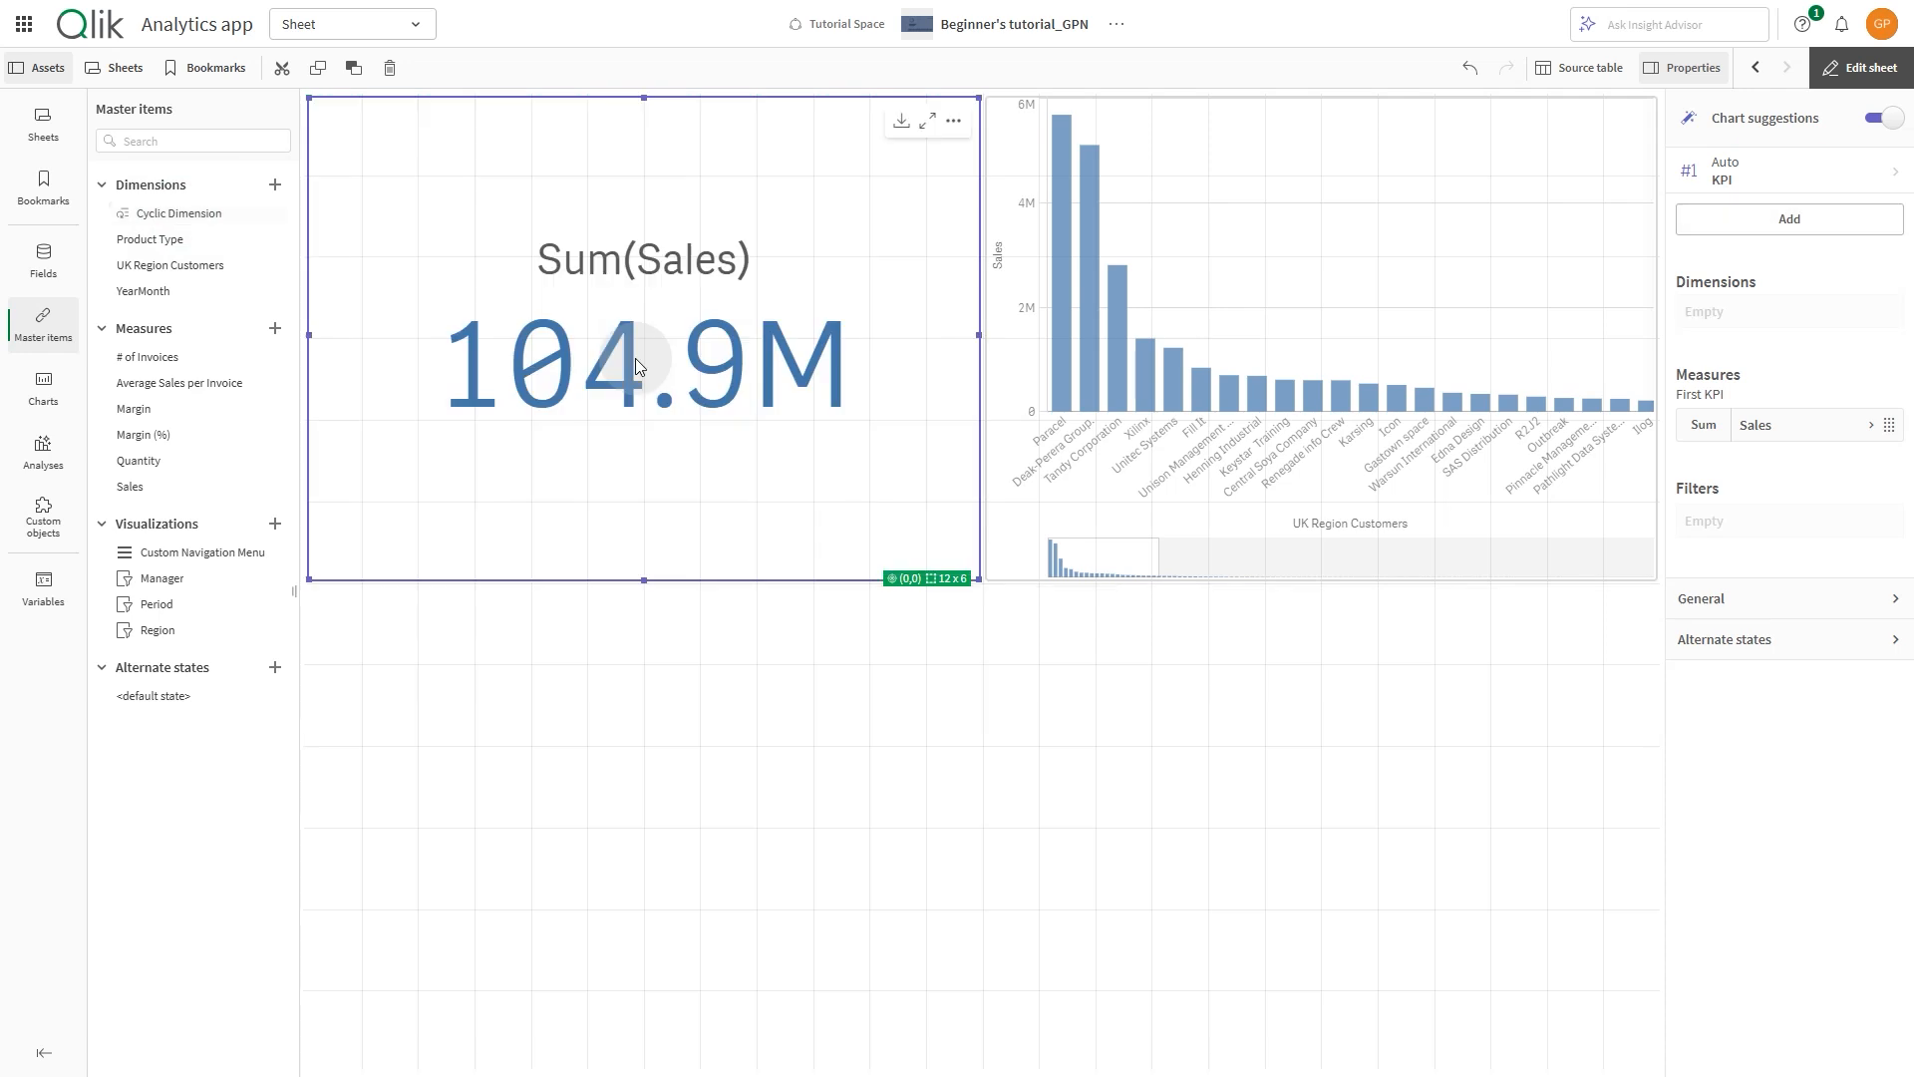